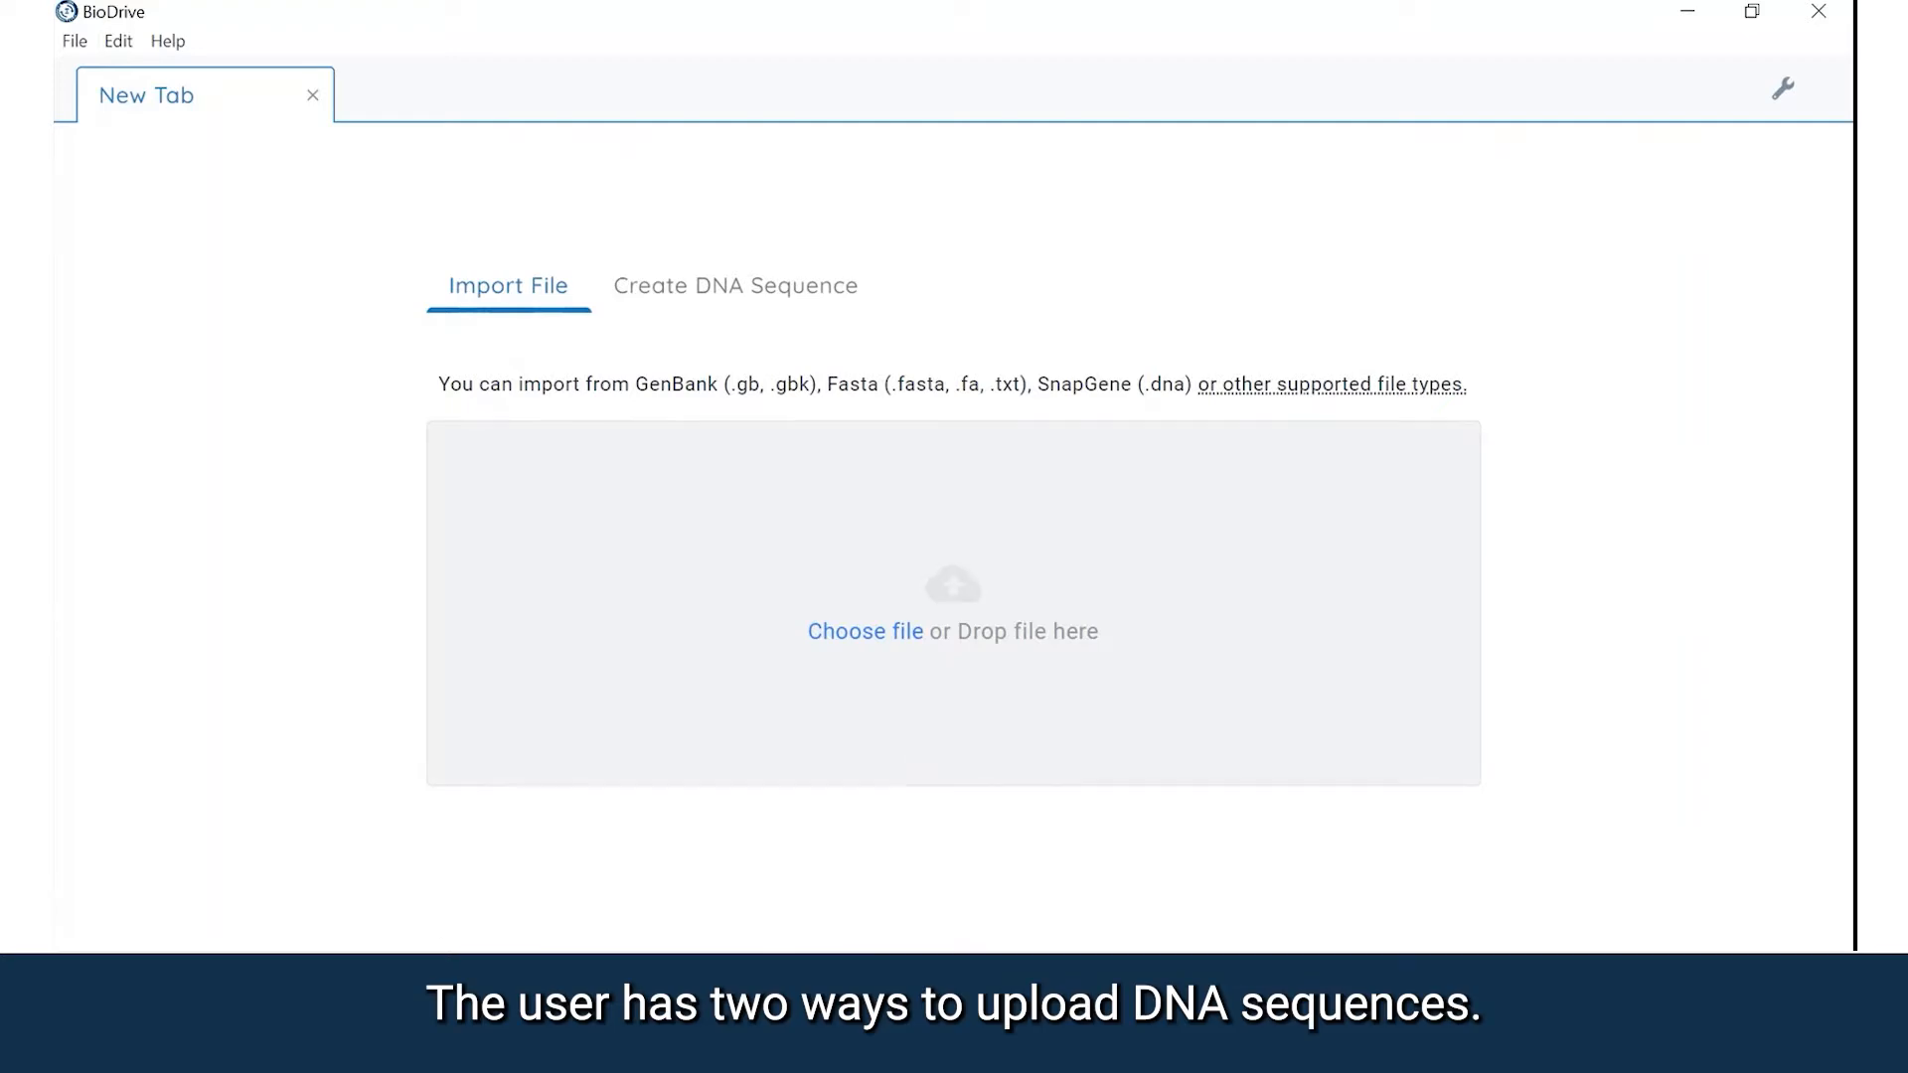
- Import GFP-Acc65I-NotI.gb and COVID-S-NotI-SalI.gb from the Ligation-cloning folder into separate tabs
{"action": "left_click", "coordinate": [695, 981]}
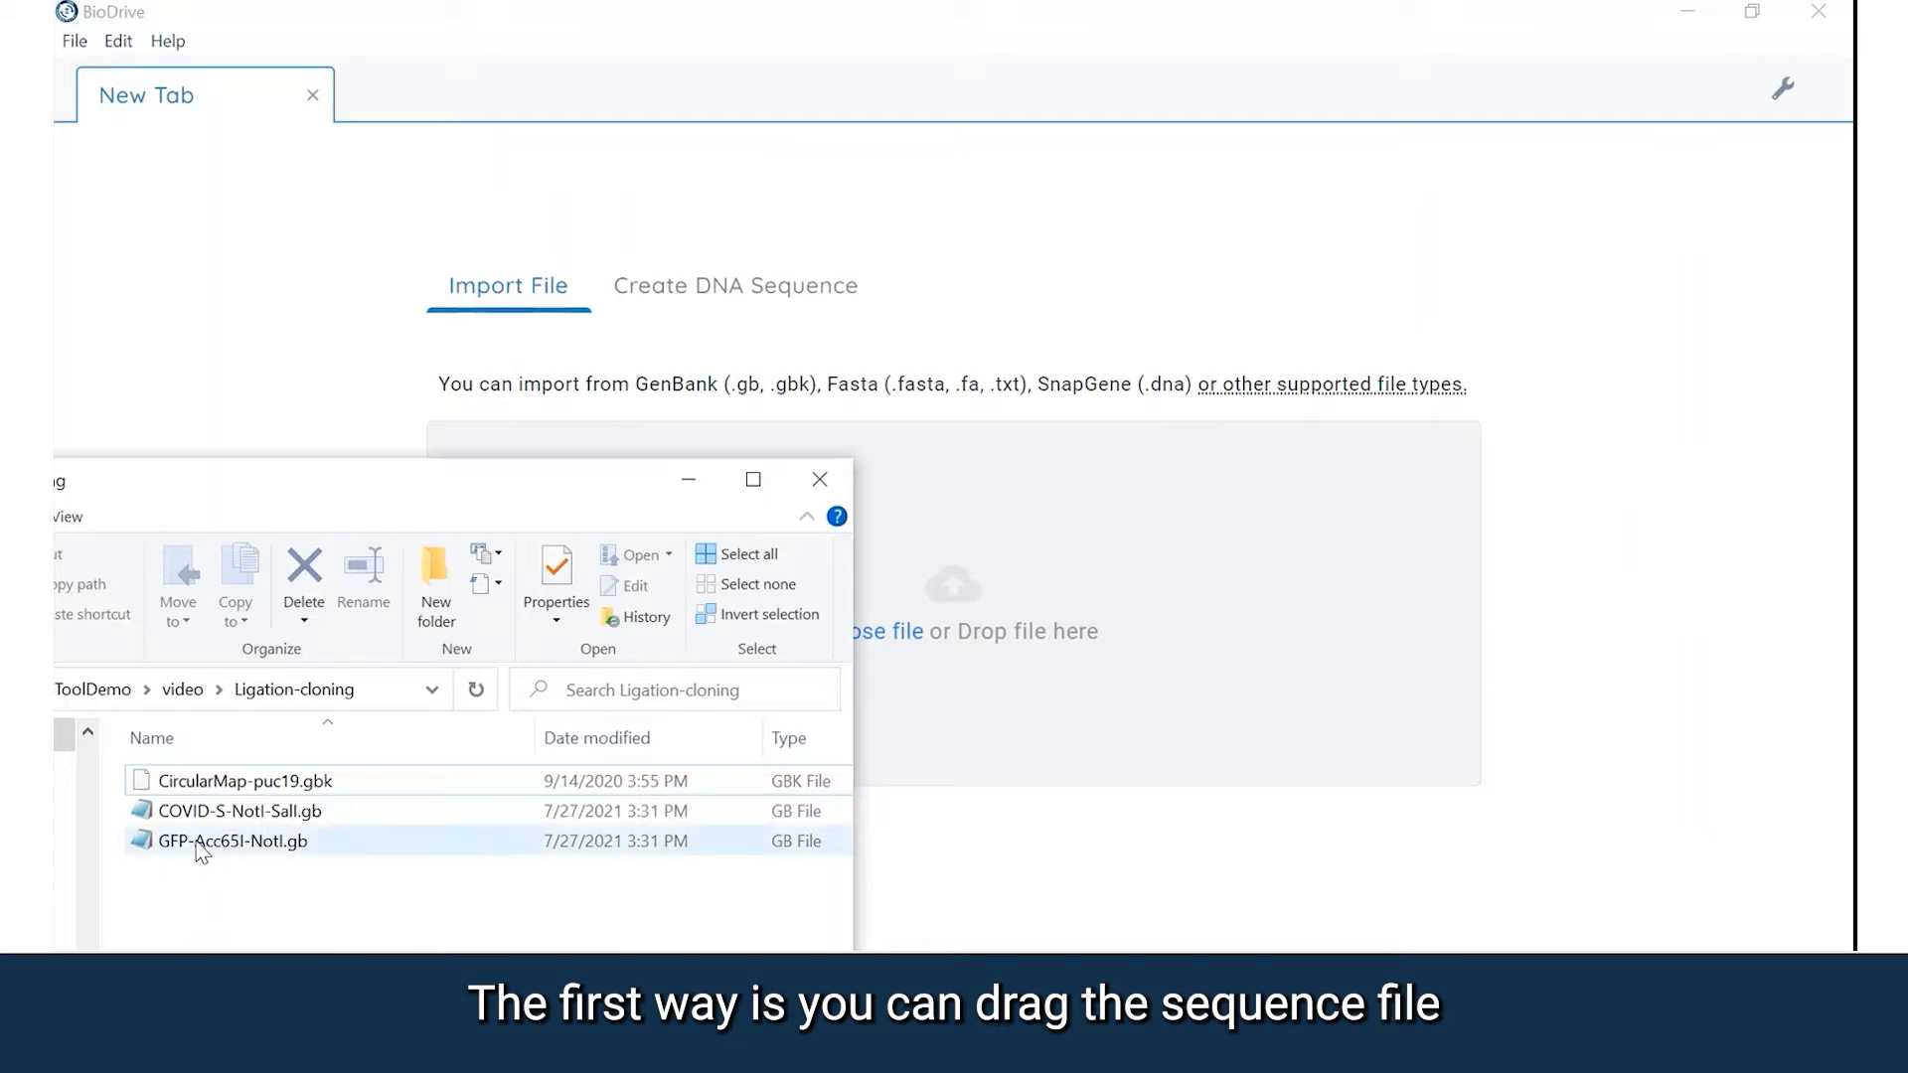
{"action": "left_click_drag", "start_coordinate": [208, 843], "coordinate": [1071, 628]}
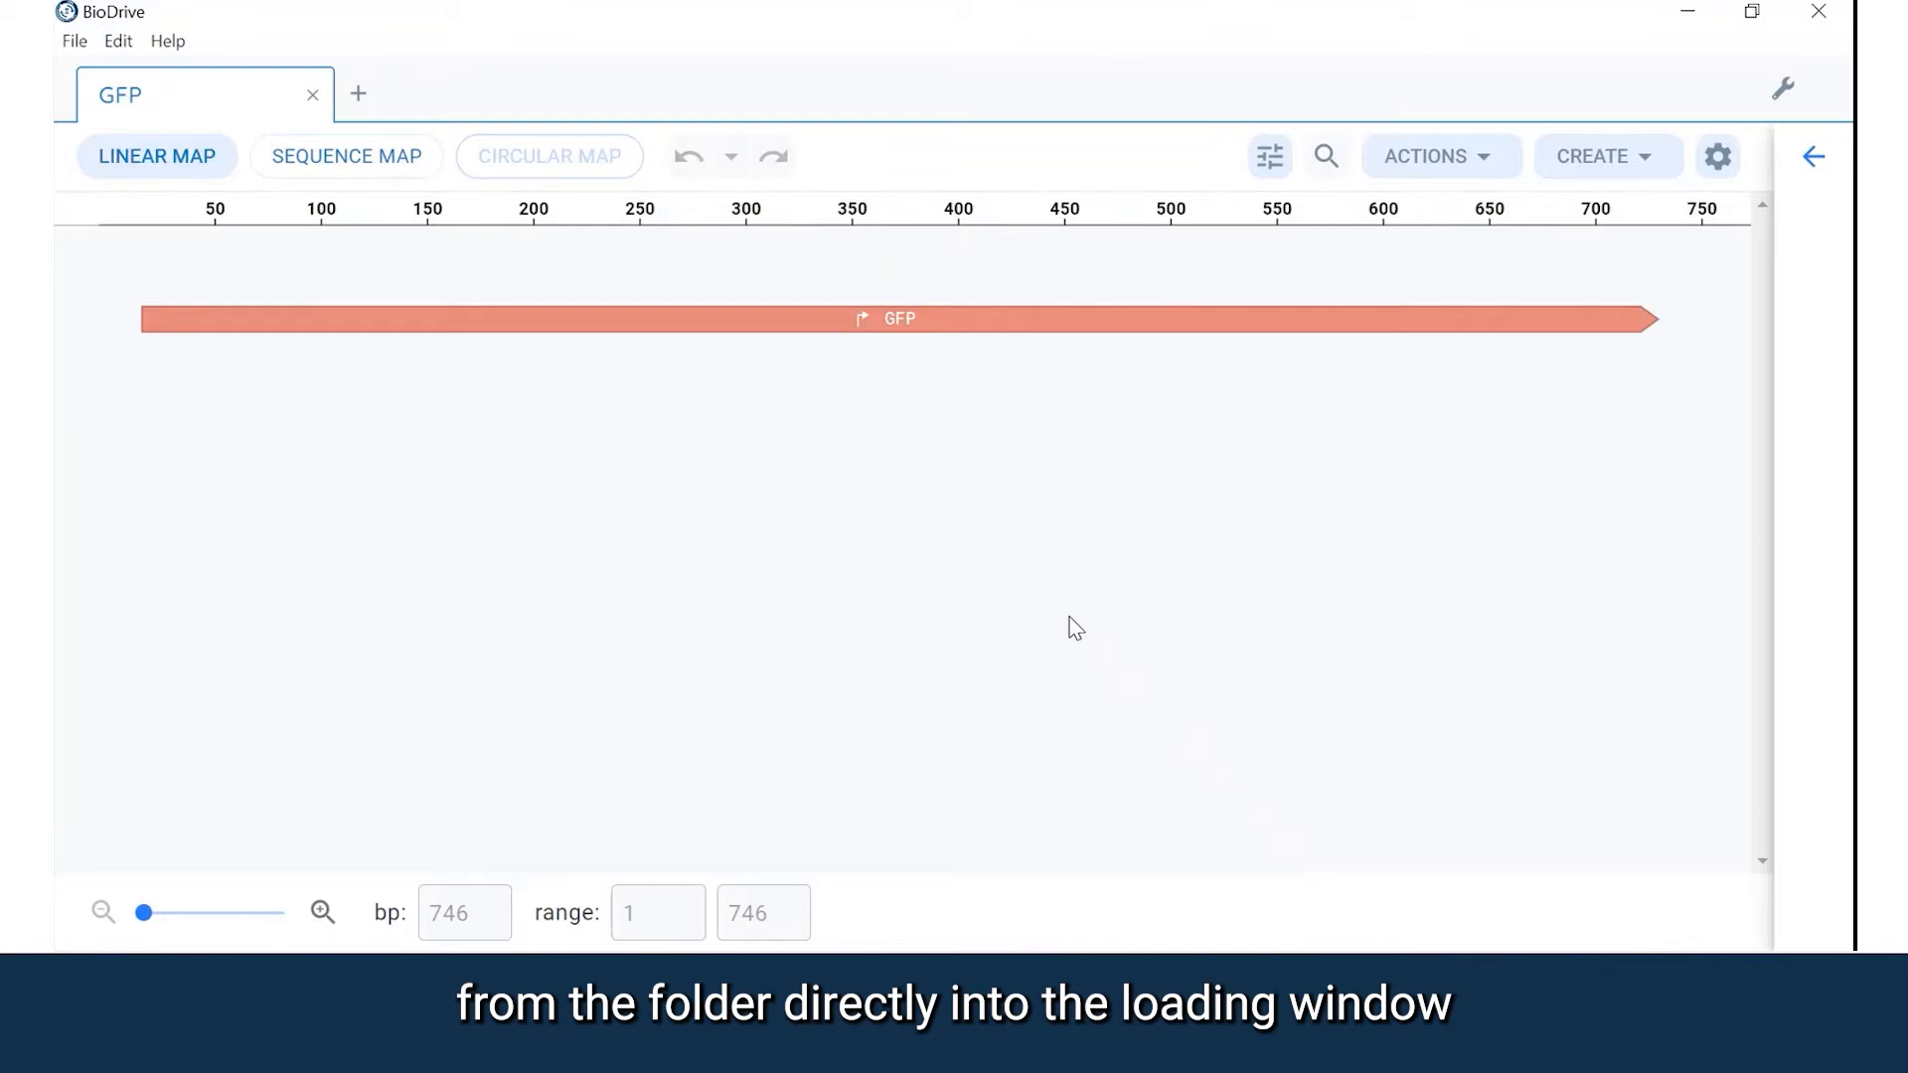
{"action": "left_click", "coordinate": [363, 97]}
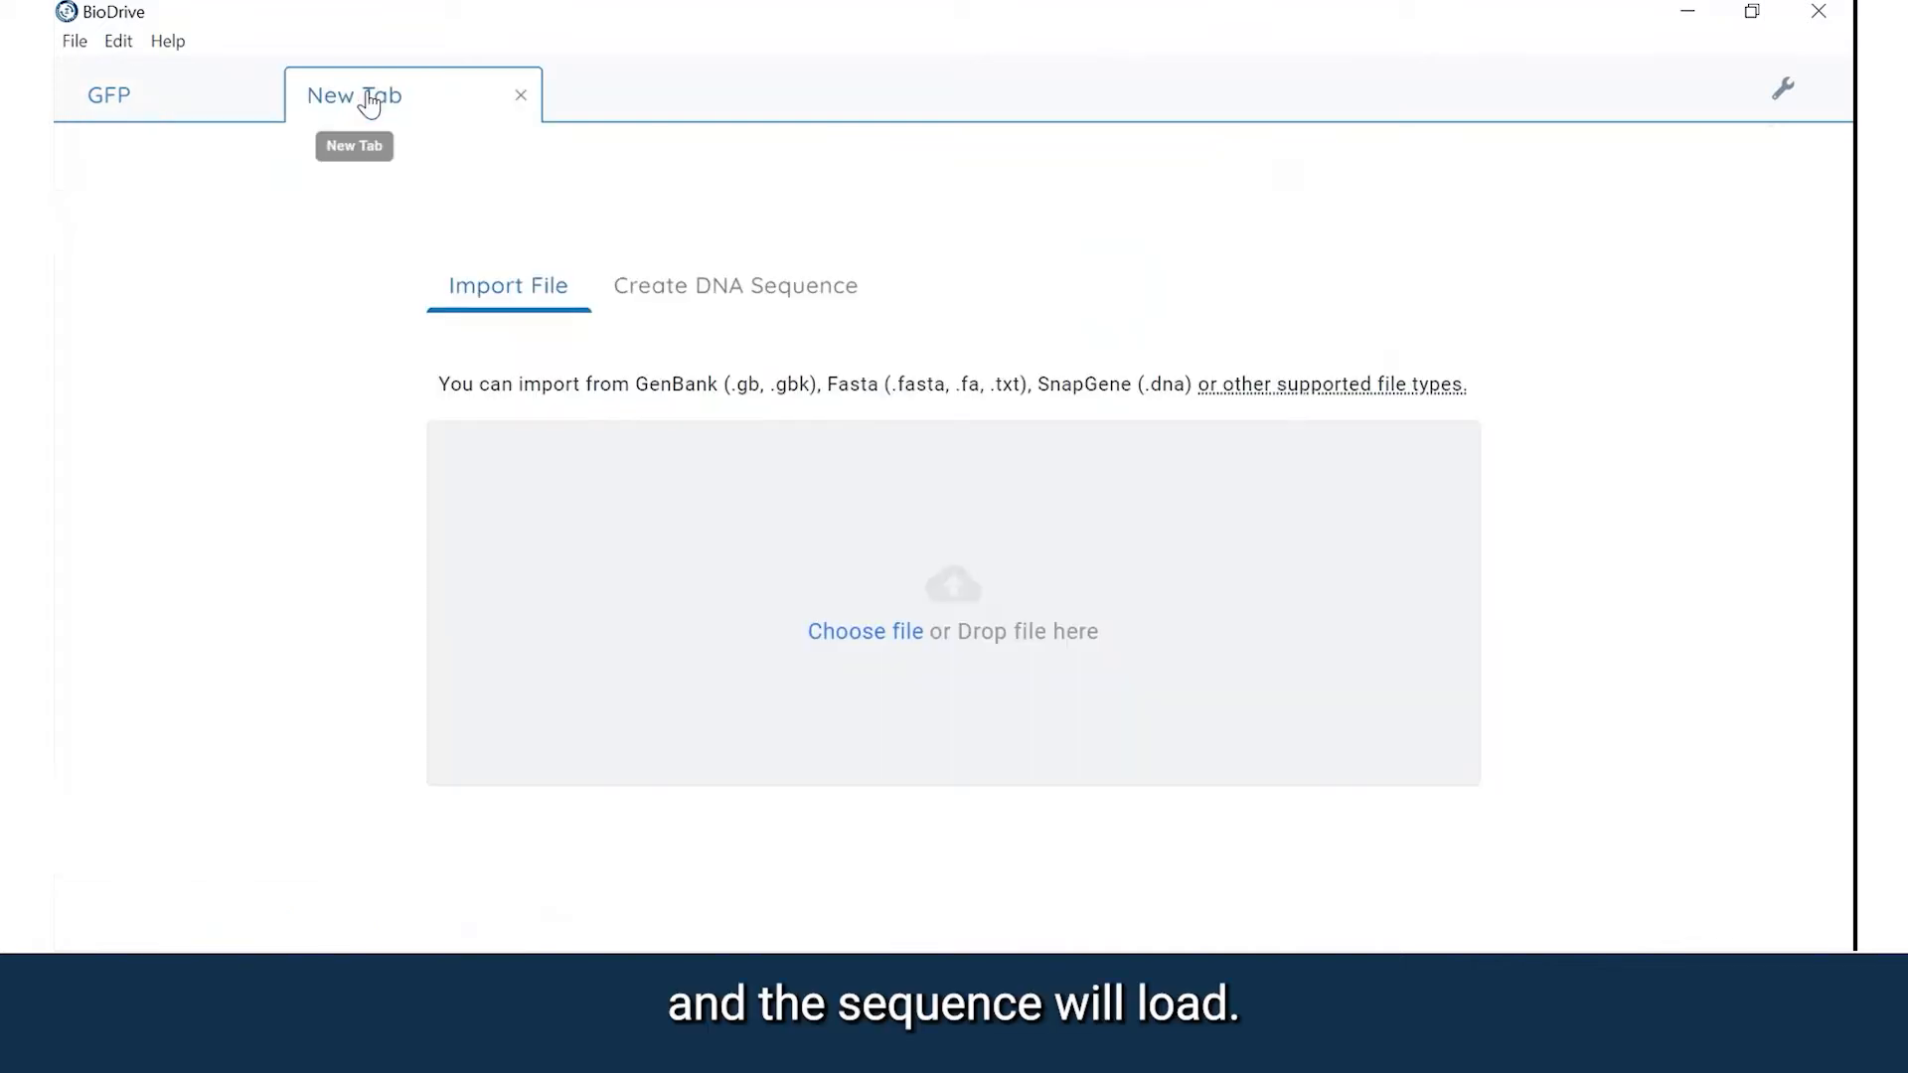
{"action": "left_click", "coordinate": [873, 646]}
{"action": "left_click", "coordinate": [407, 276]}
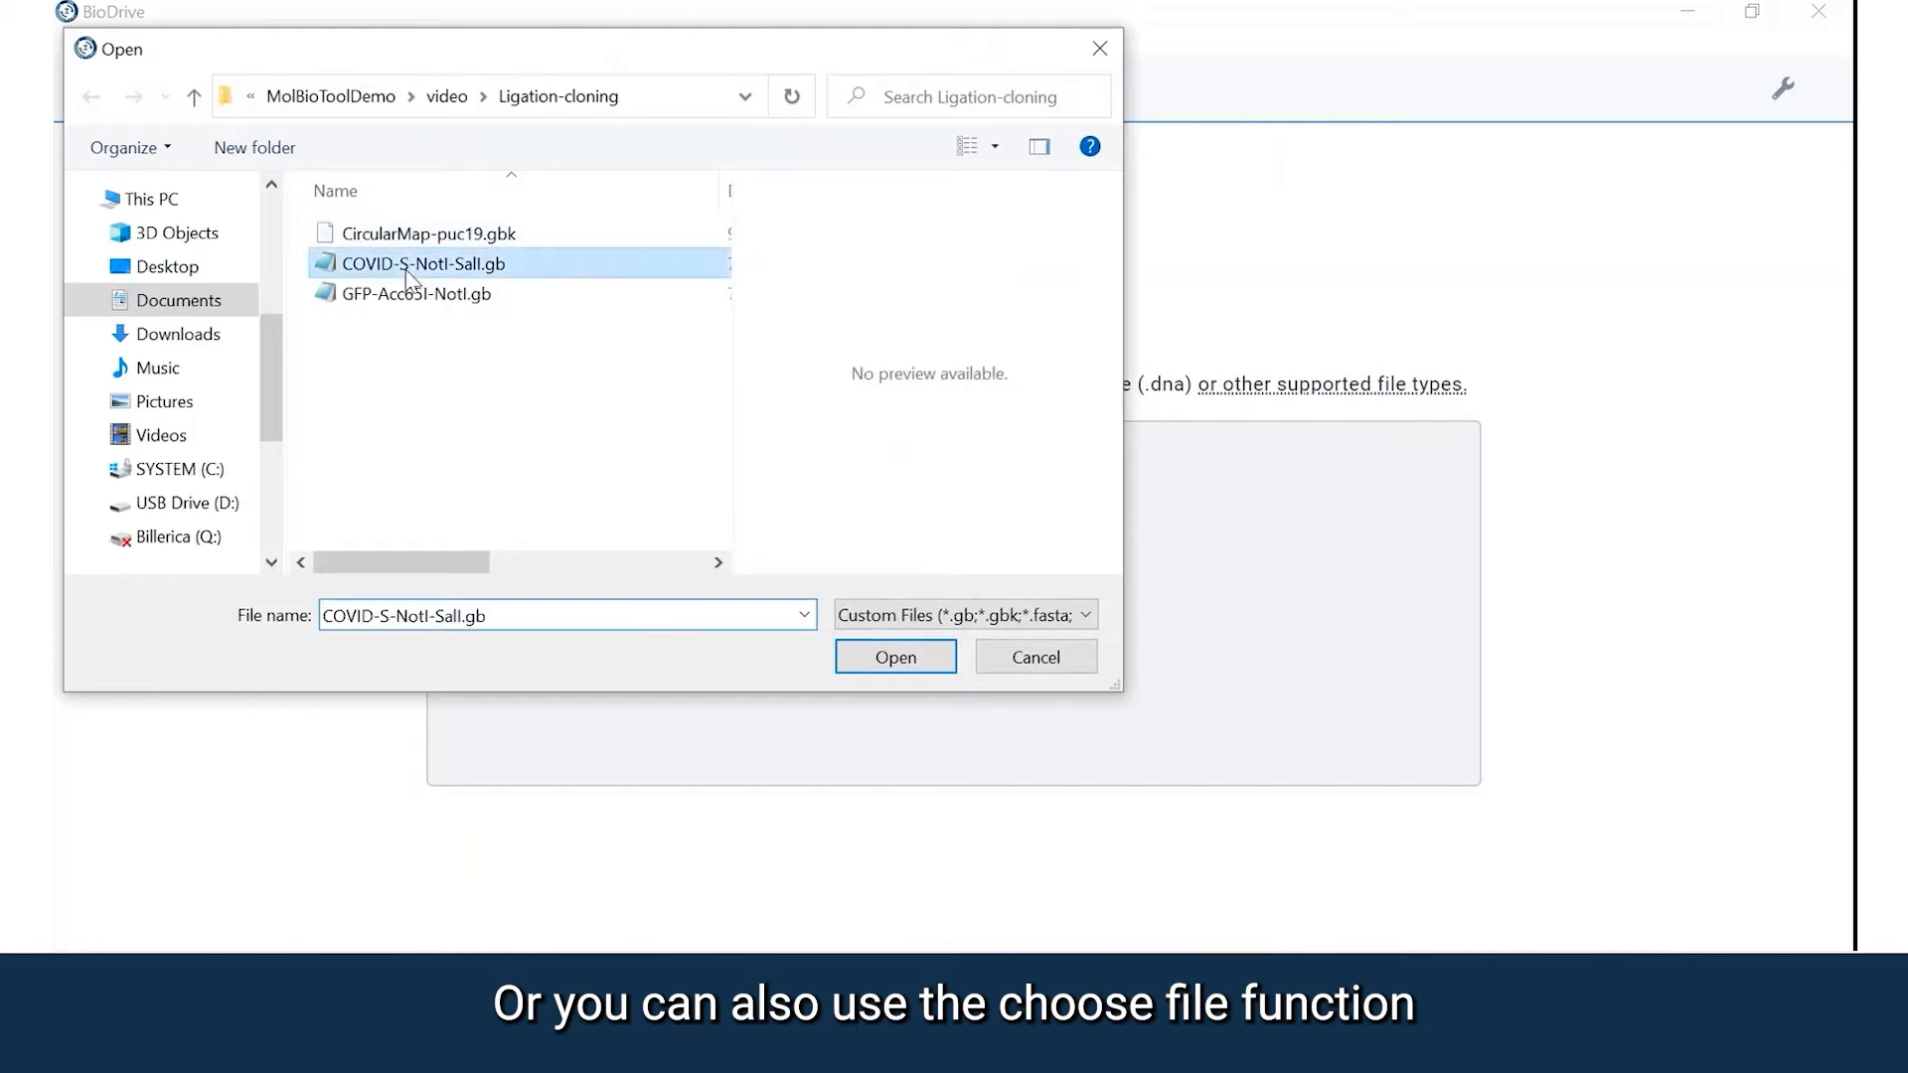
{"action": "left_click", "coordinate": [911, 668]}
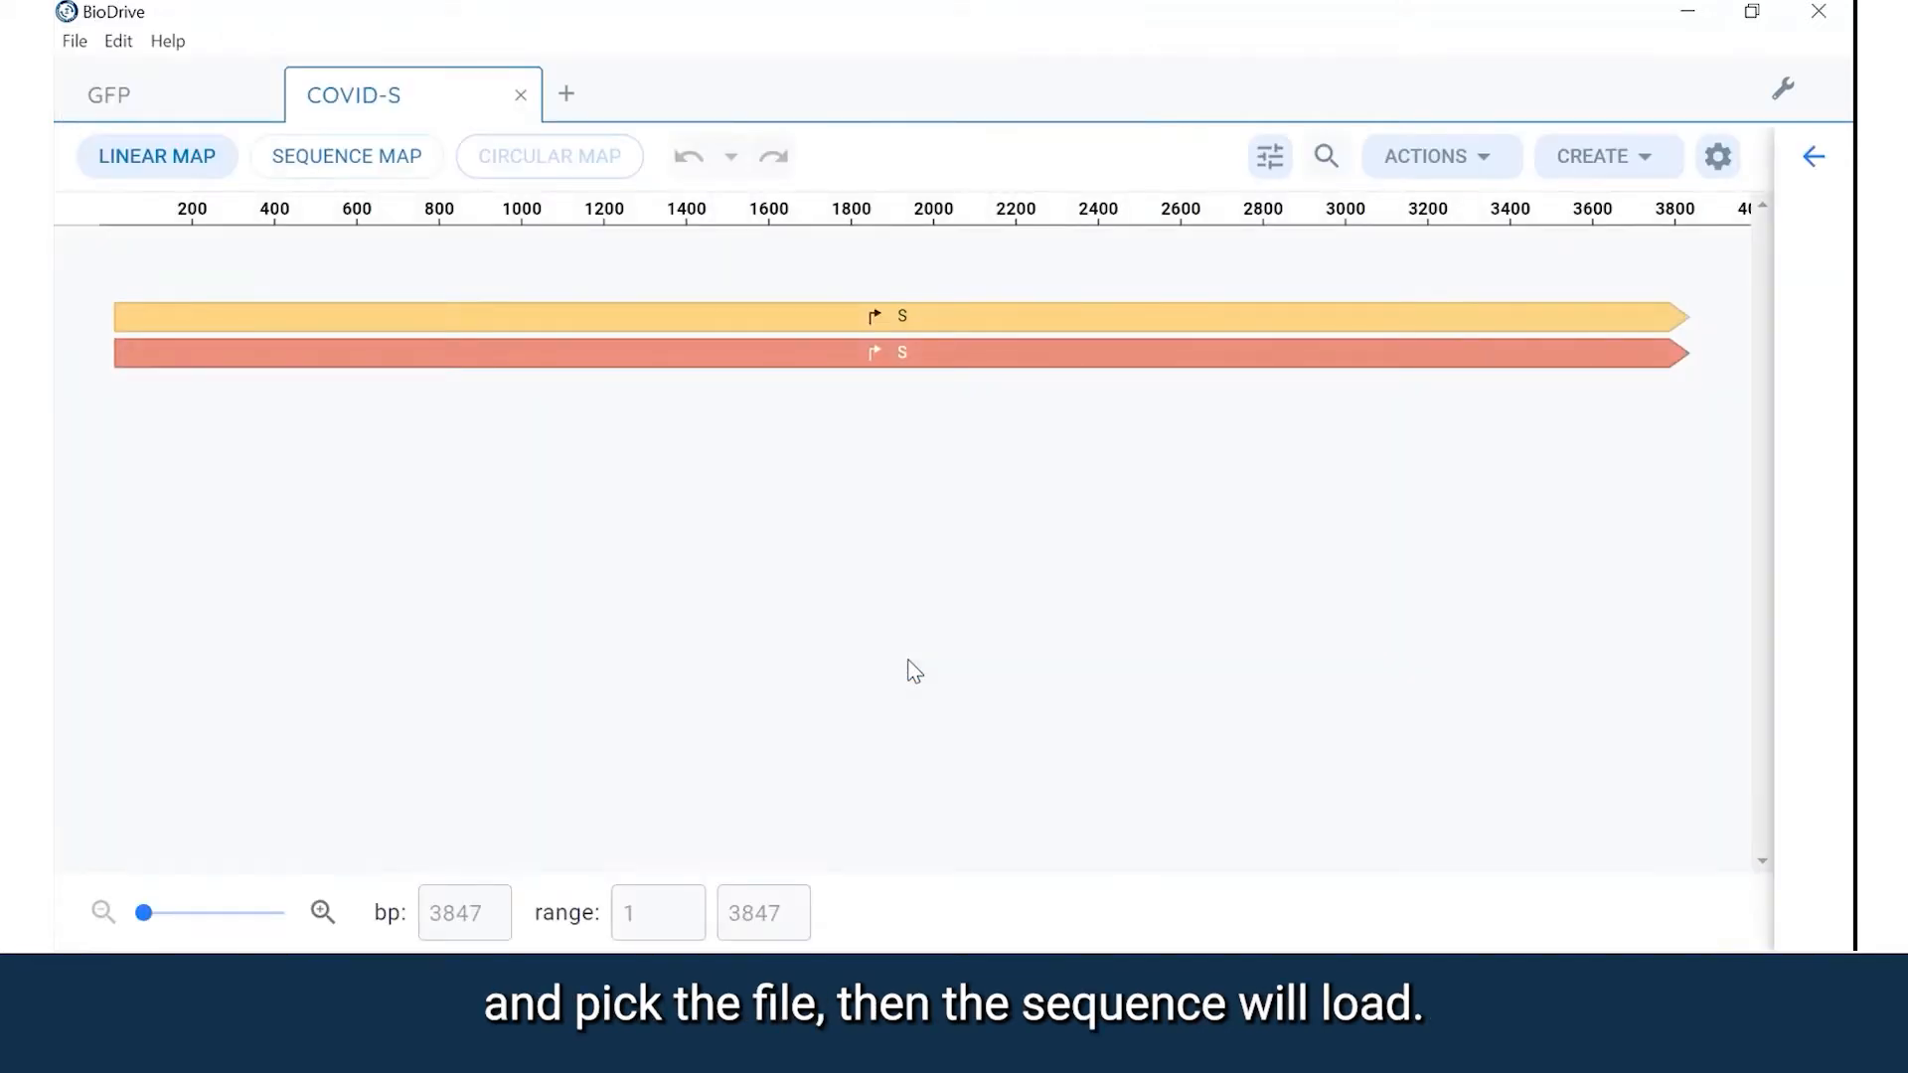
- Examine the NotI cut sites at the 3' end of GFP and the 5' end of COVID-S in their sequence maps
{"action": "left_click", "coordinate": [119, 102]}
{"action": "left_click", "coordinate": [343, 159]}
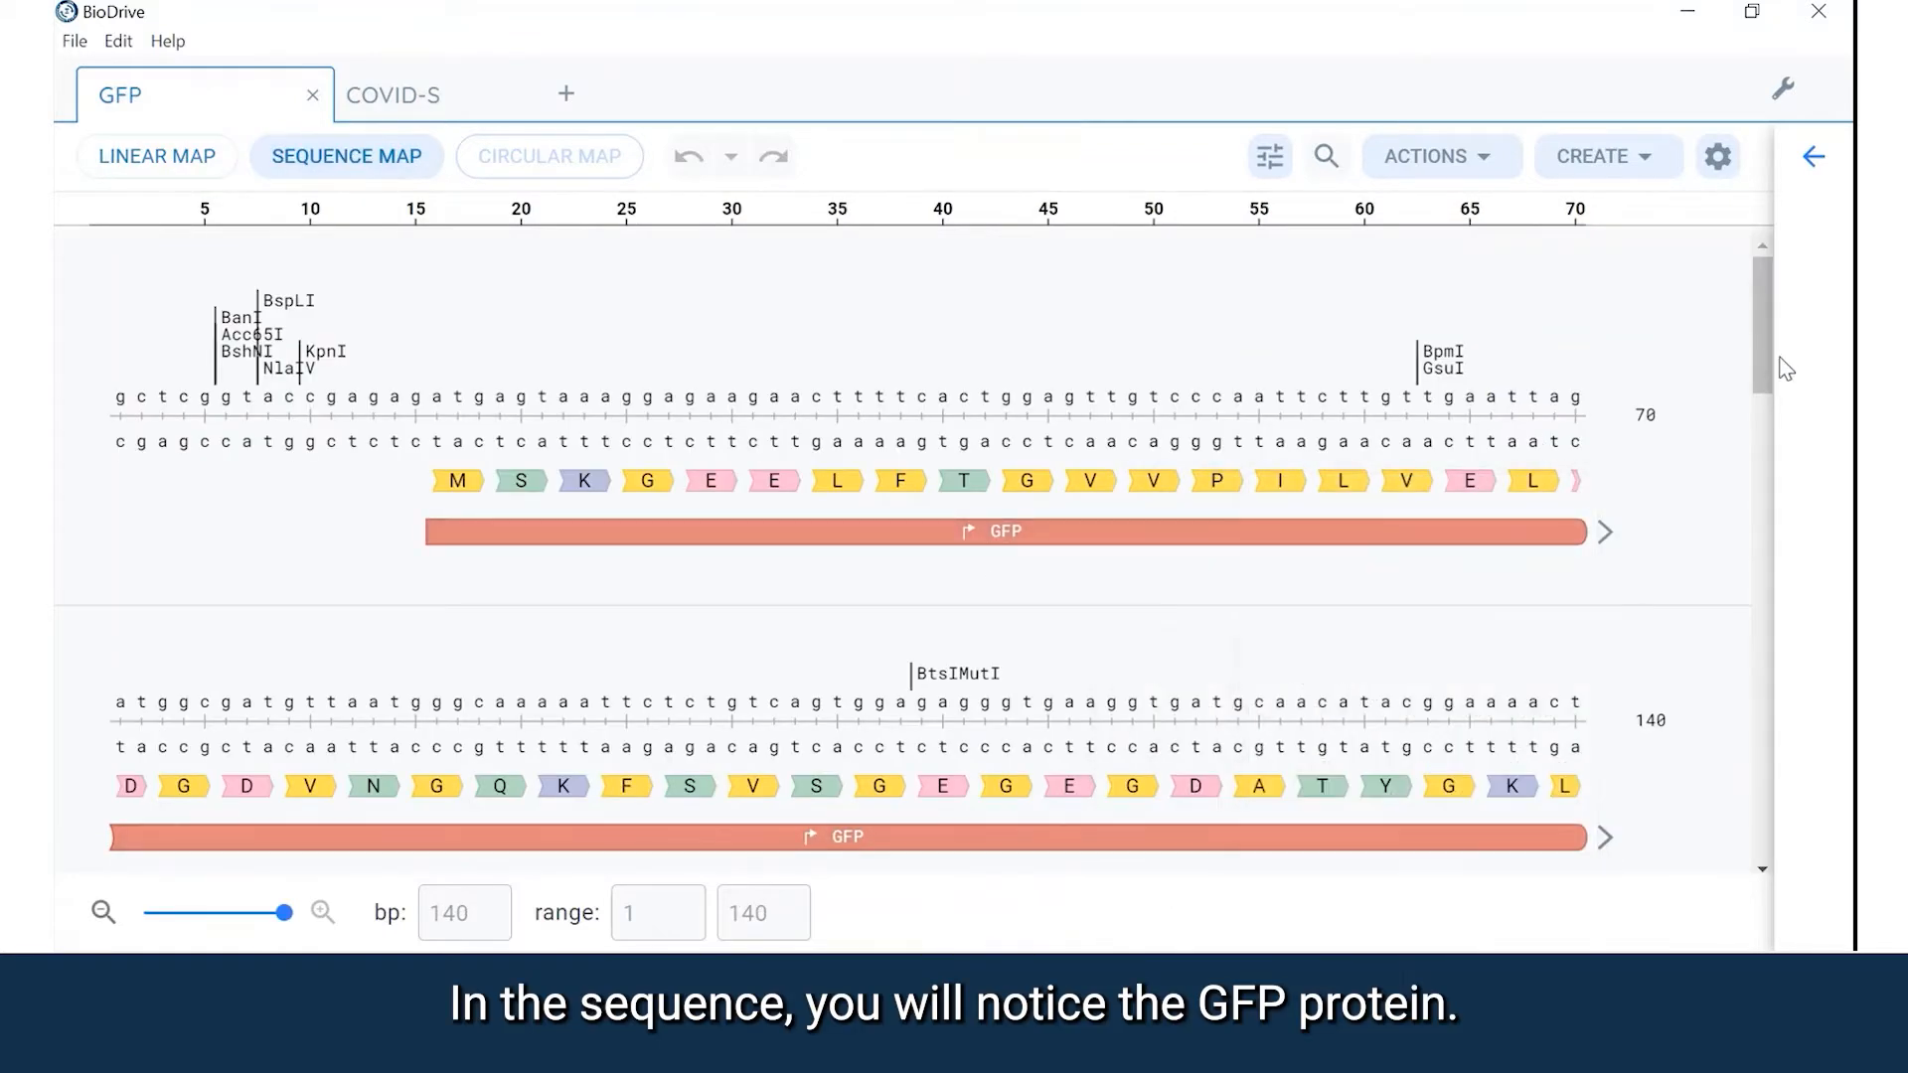
{"action": "left_click_drag", "start_coordinate": [1758, 282], "coordinate": [1522, 938]}
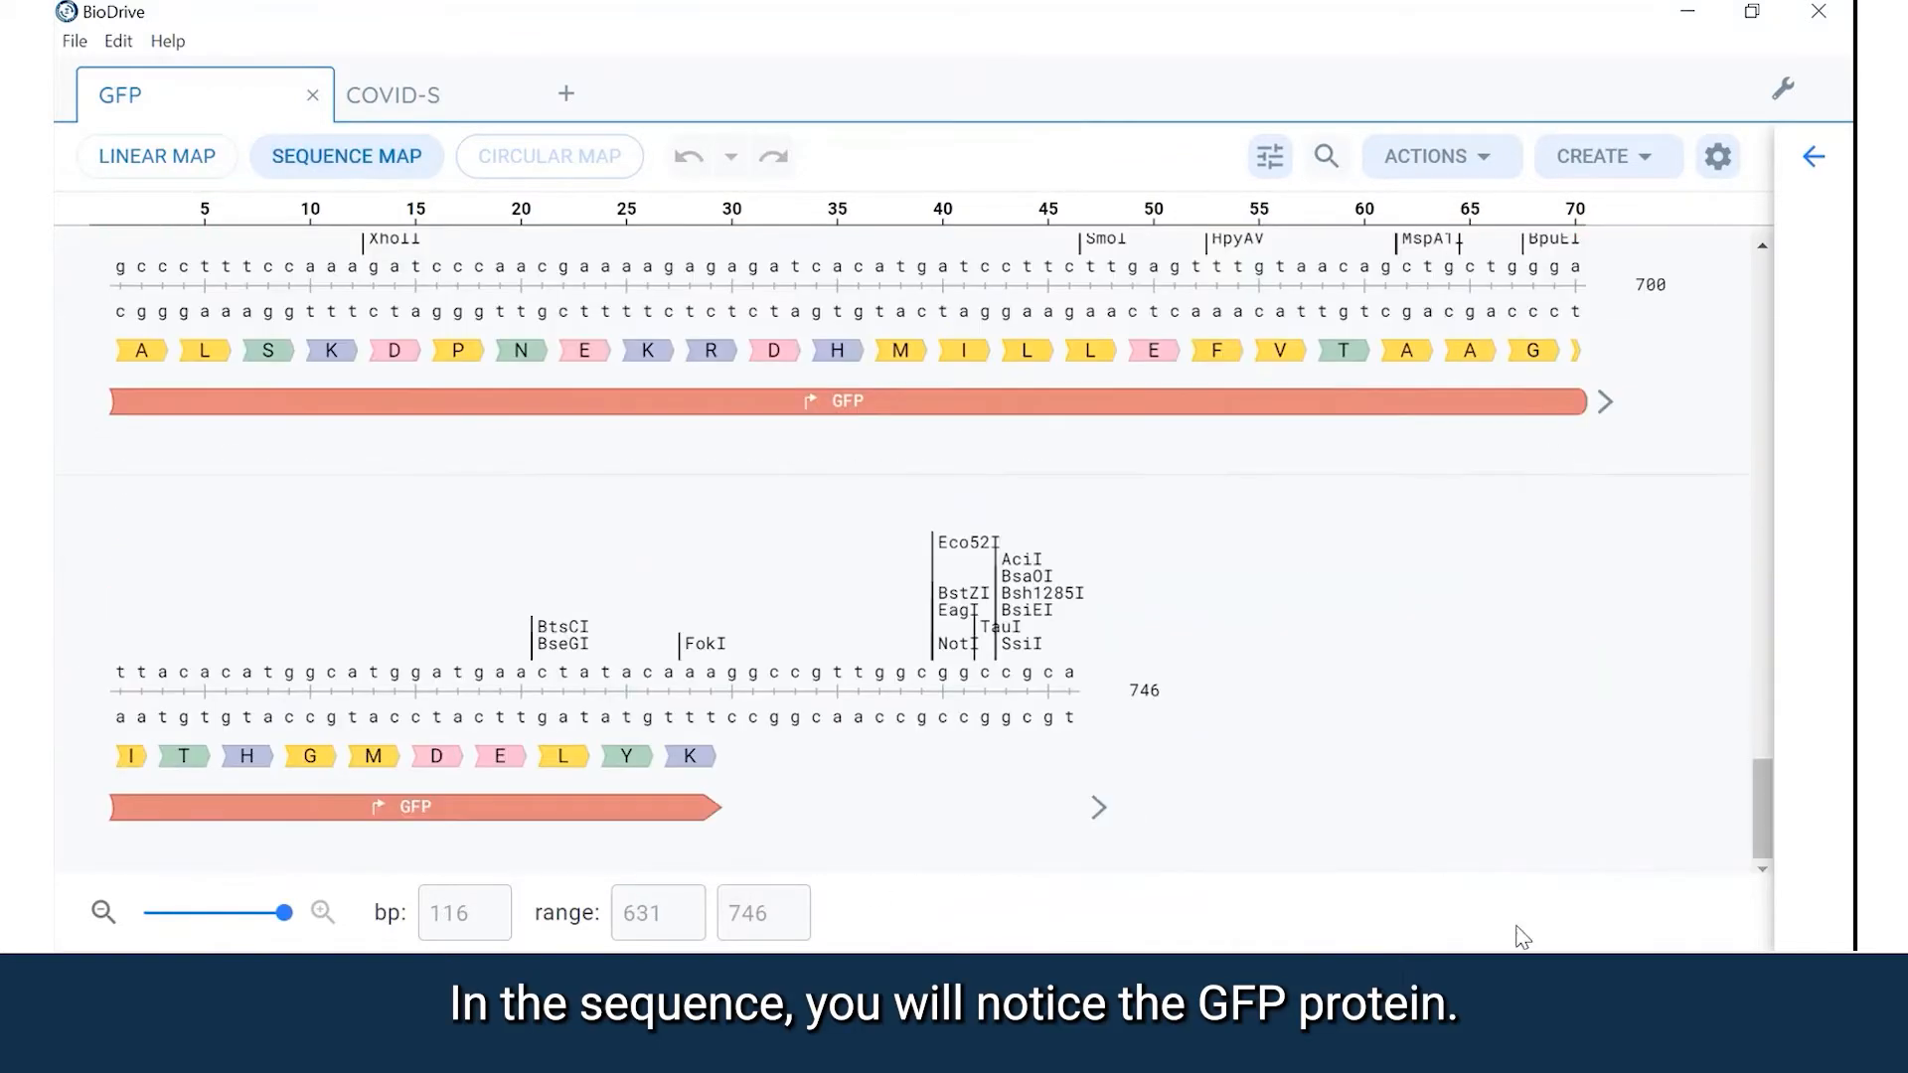
{"action": "mouse_move", "coordinate": [957, 653]}
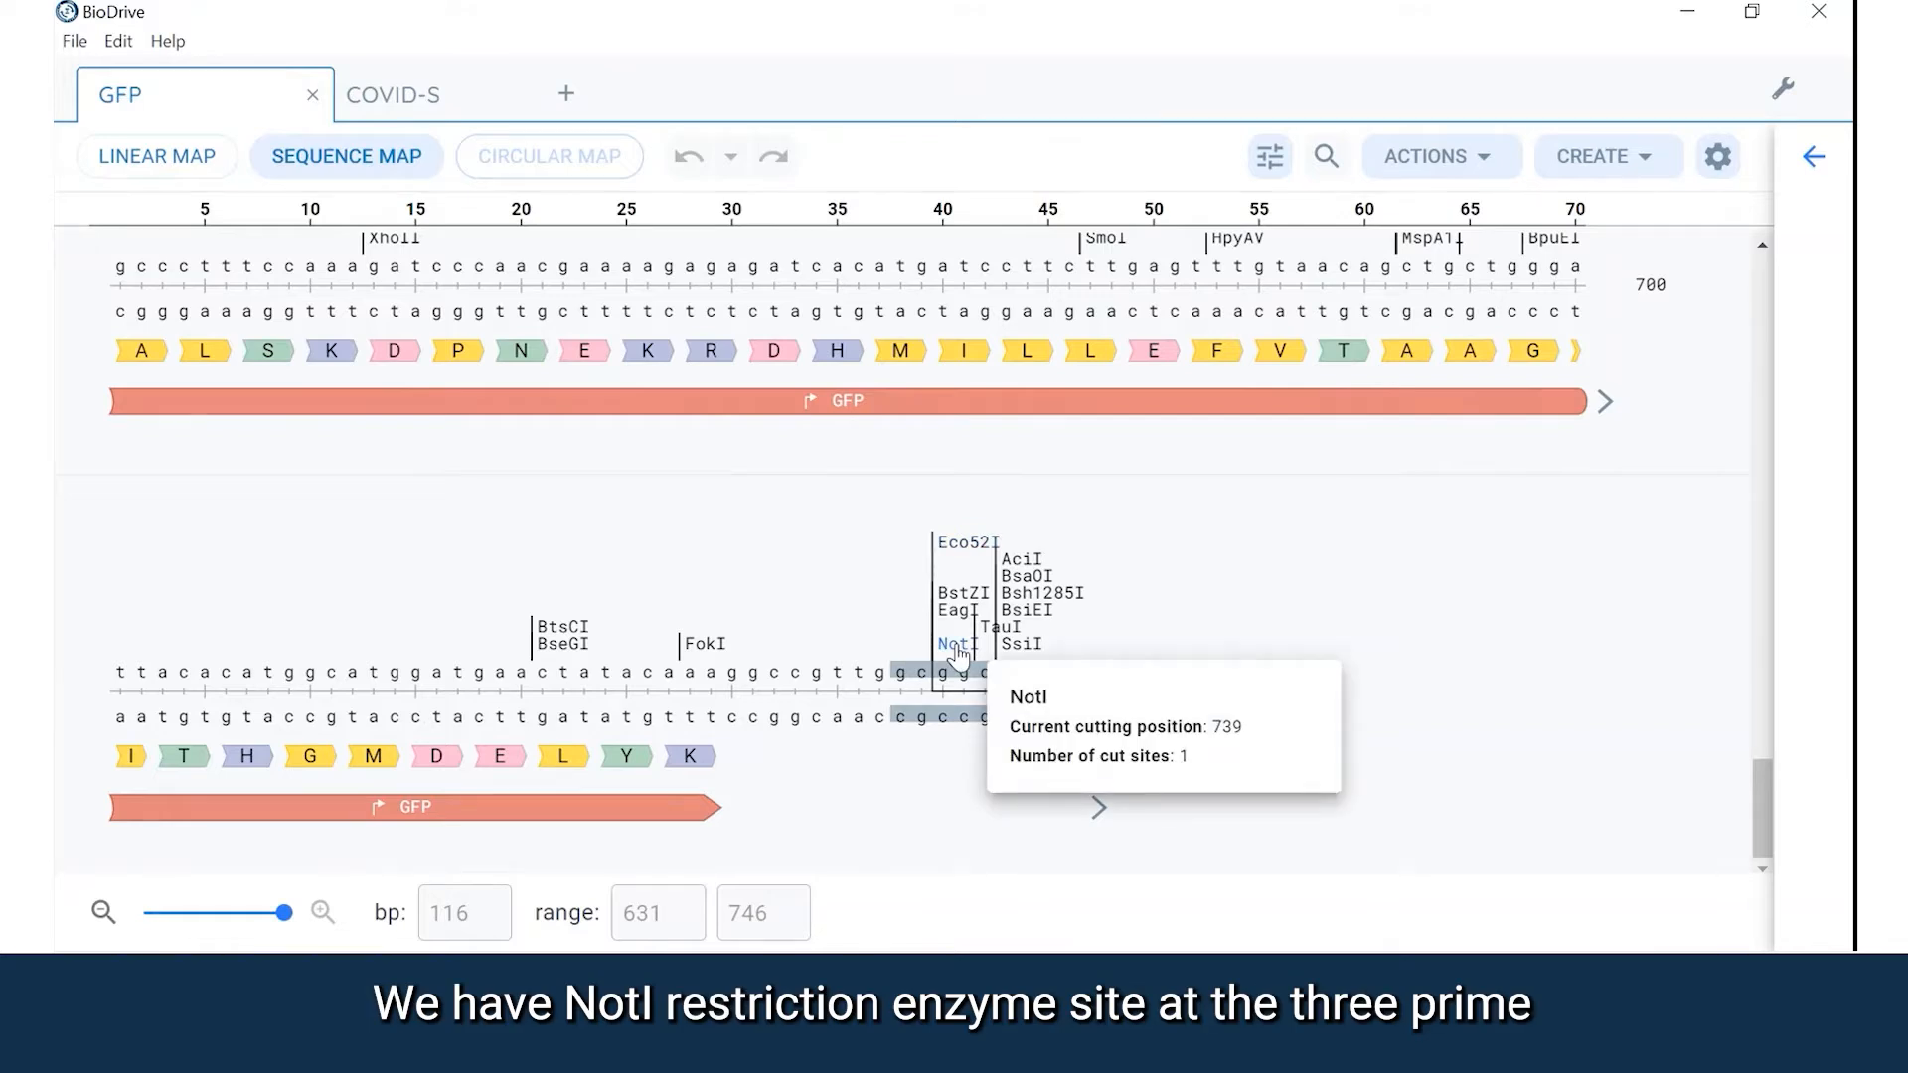
{"action": "left_click", "coordinate": [409, 92]}
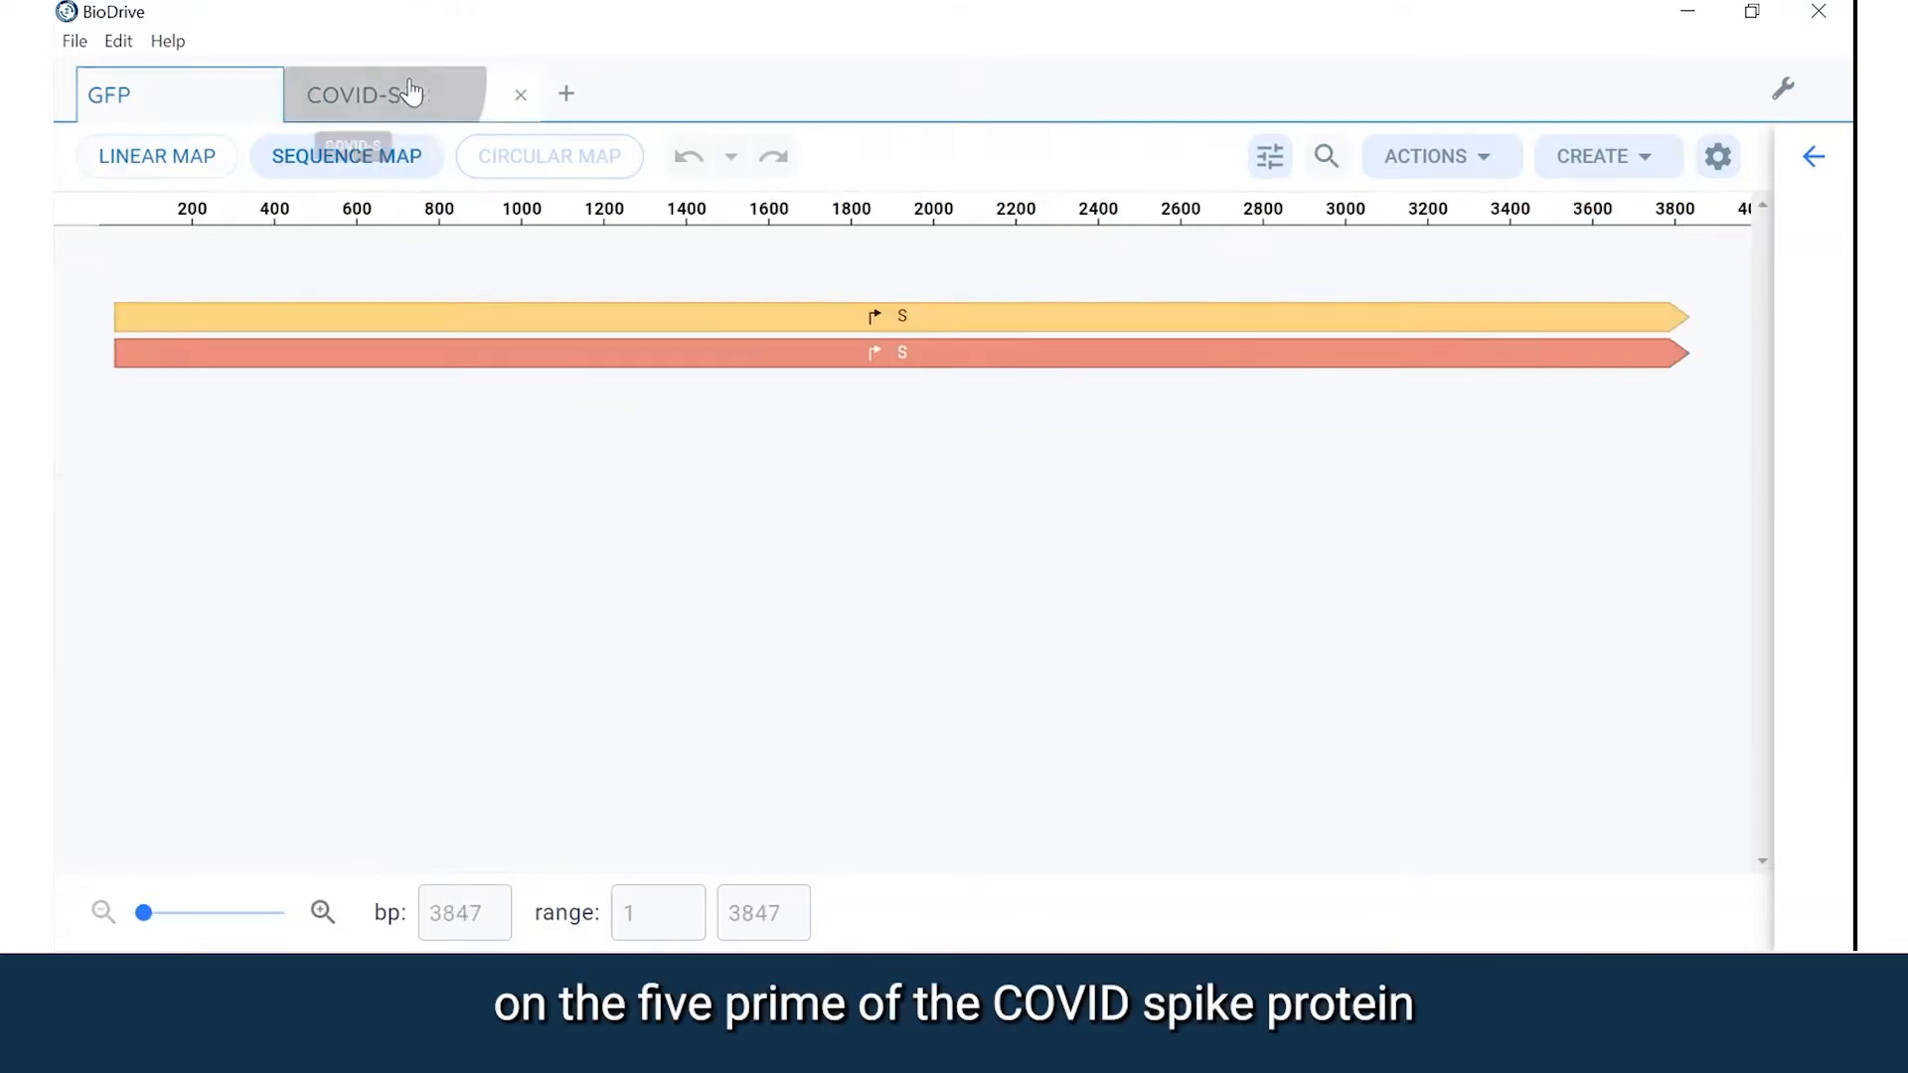
{"action": "left_click", "coordinate": [313, 167]}
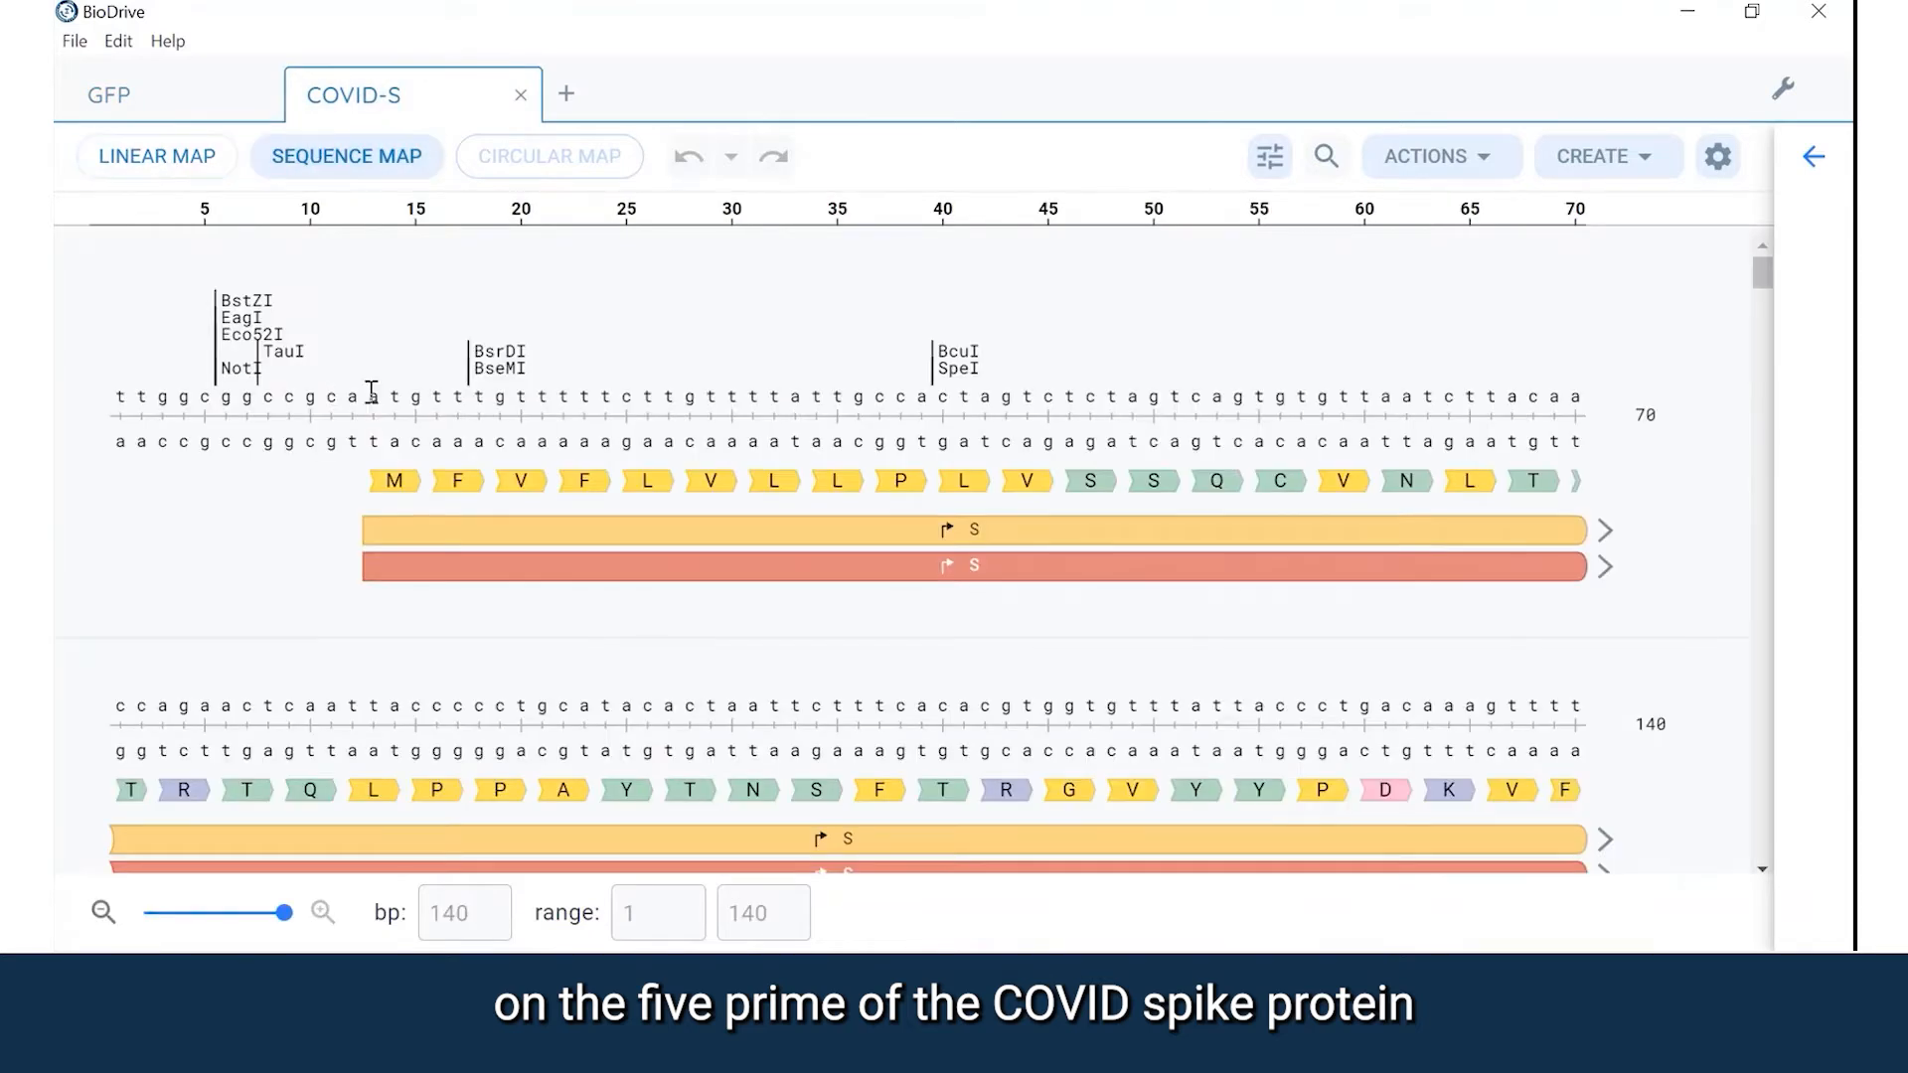
{"action": "left_click", "coordinate": [223, 383]}
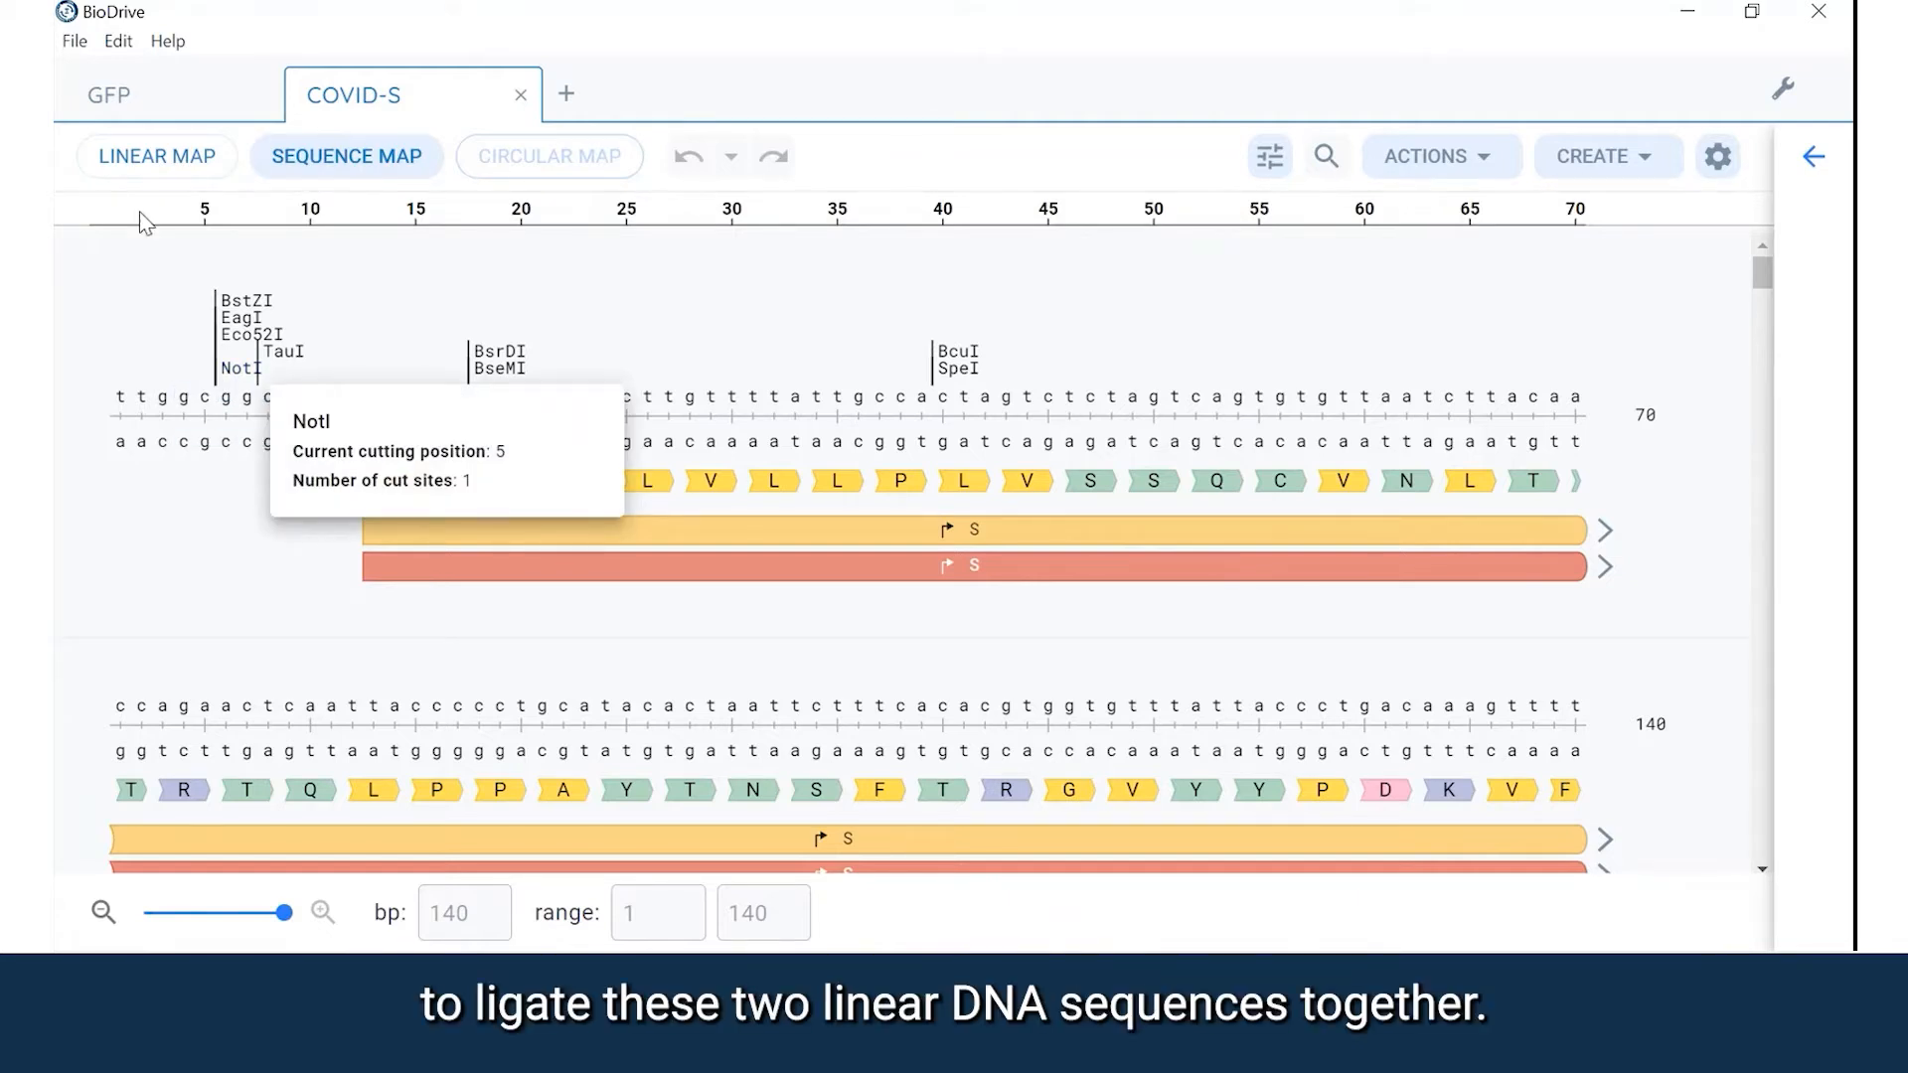
- Start a linear ligation with GFP as fragment 1 and set NotI as the enzyme at its end
{"action": "left_click", "coordinate": [130, 116]}
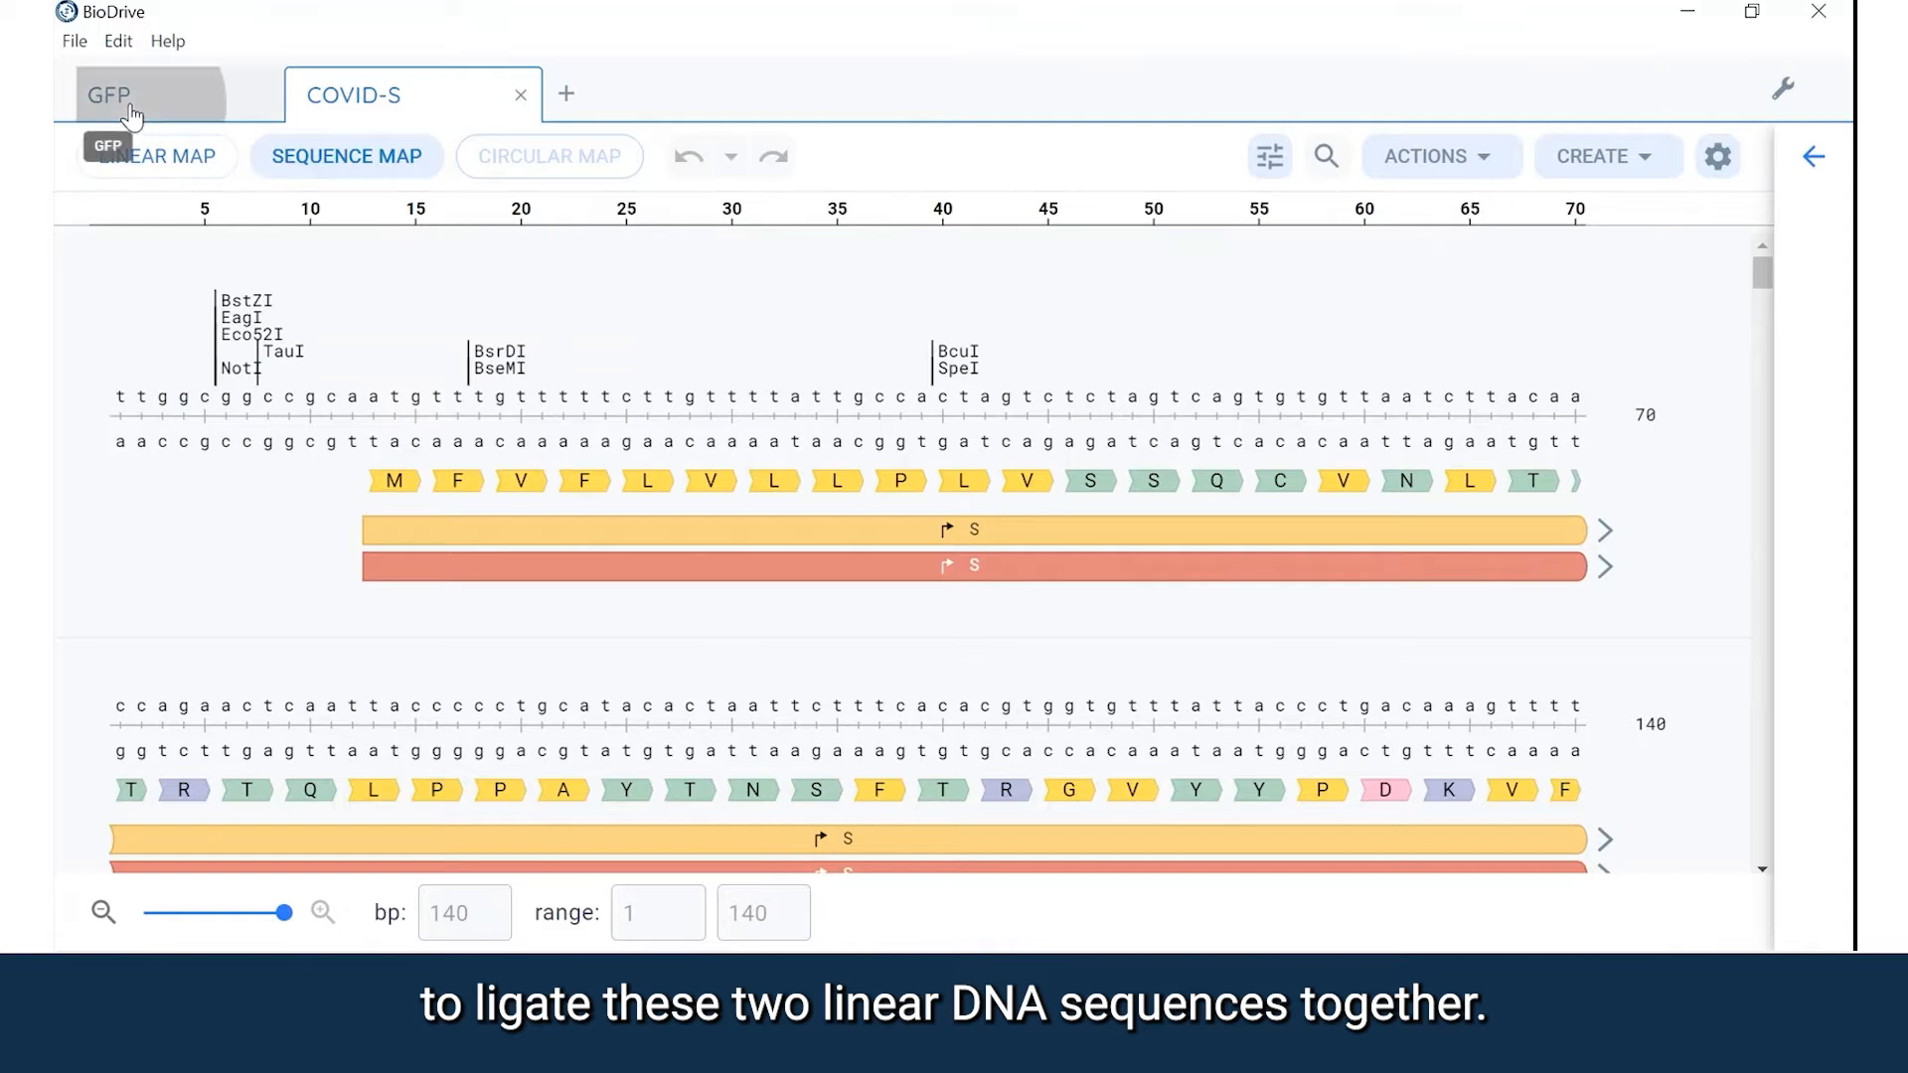
{"action": "left_click", "coordinate": [1645, 165]}
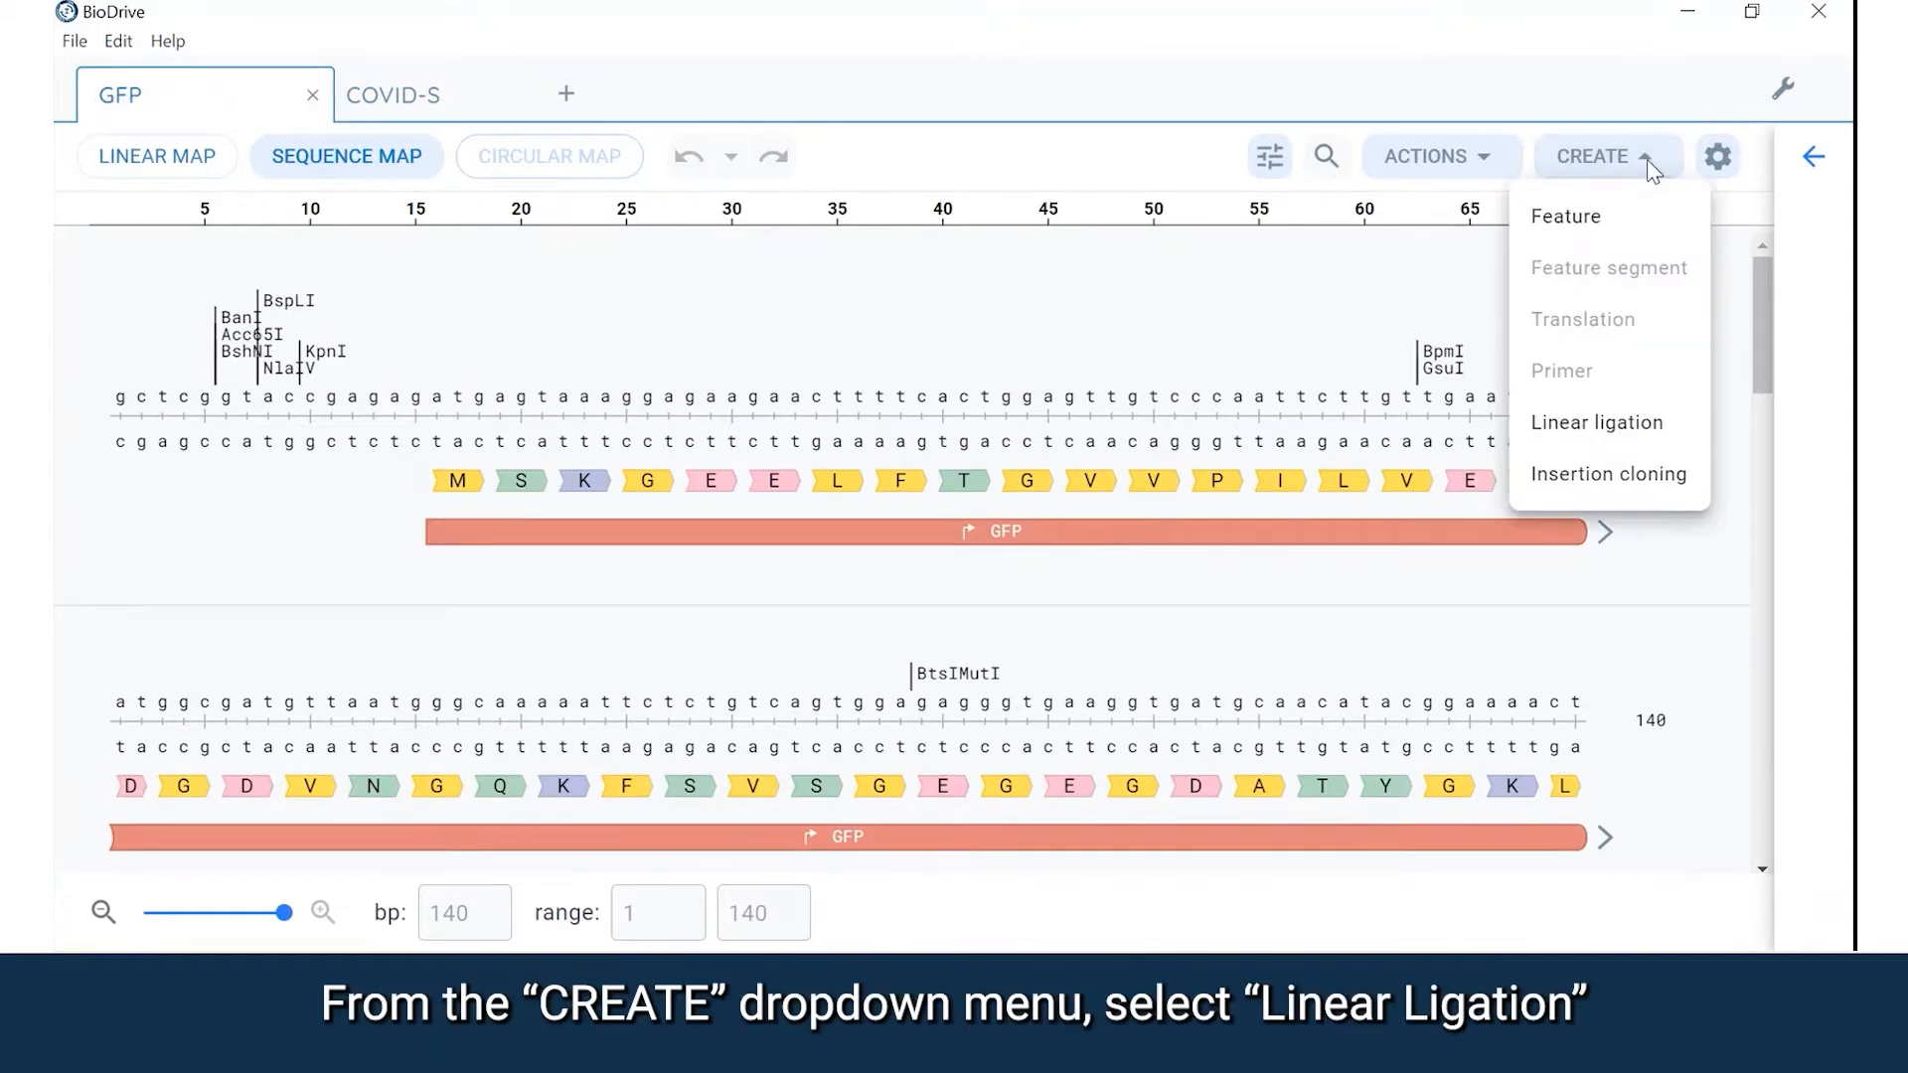
{"action": "left_click", "coordinate": [1592, 425]}
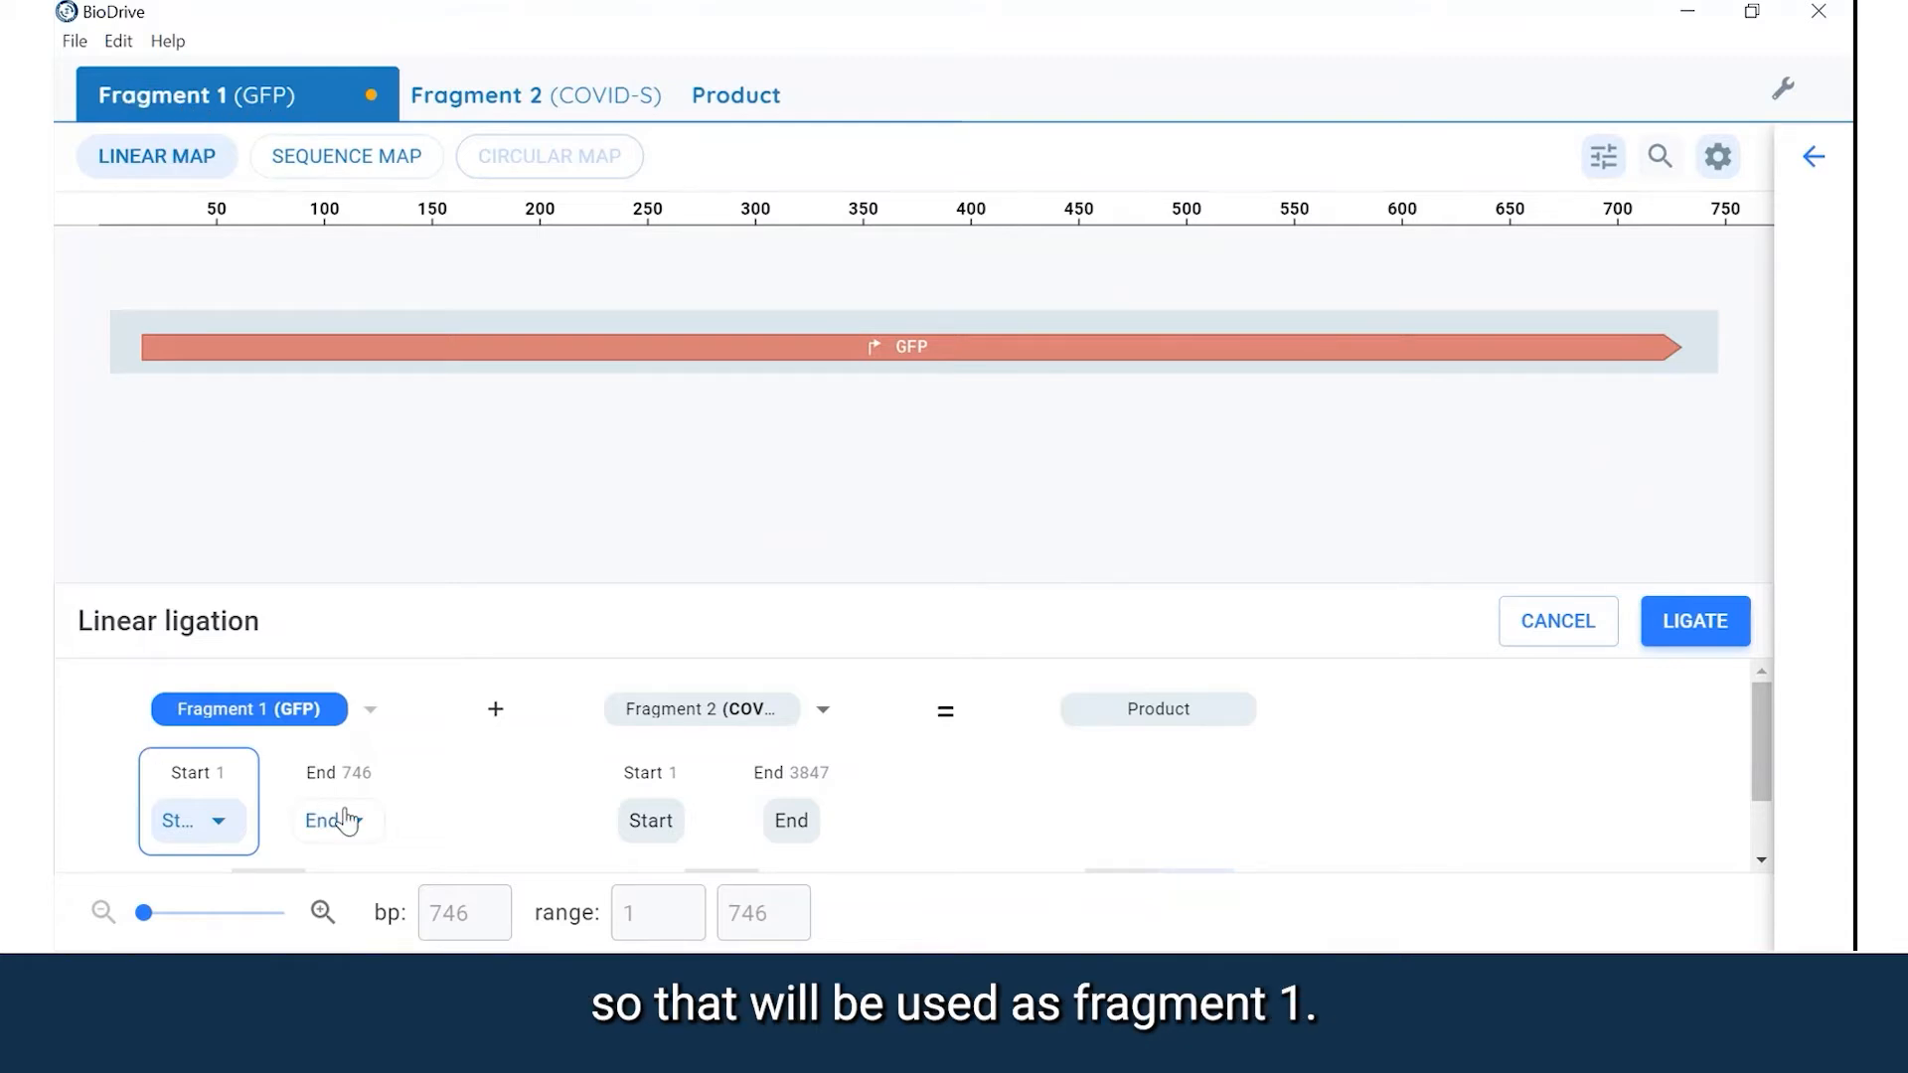
{"action": "left_click", "coordinate": [347, 785]}
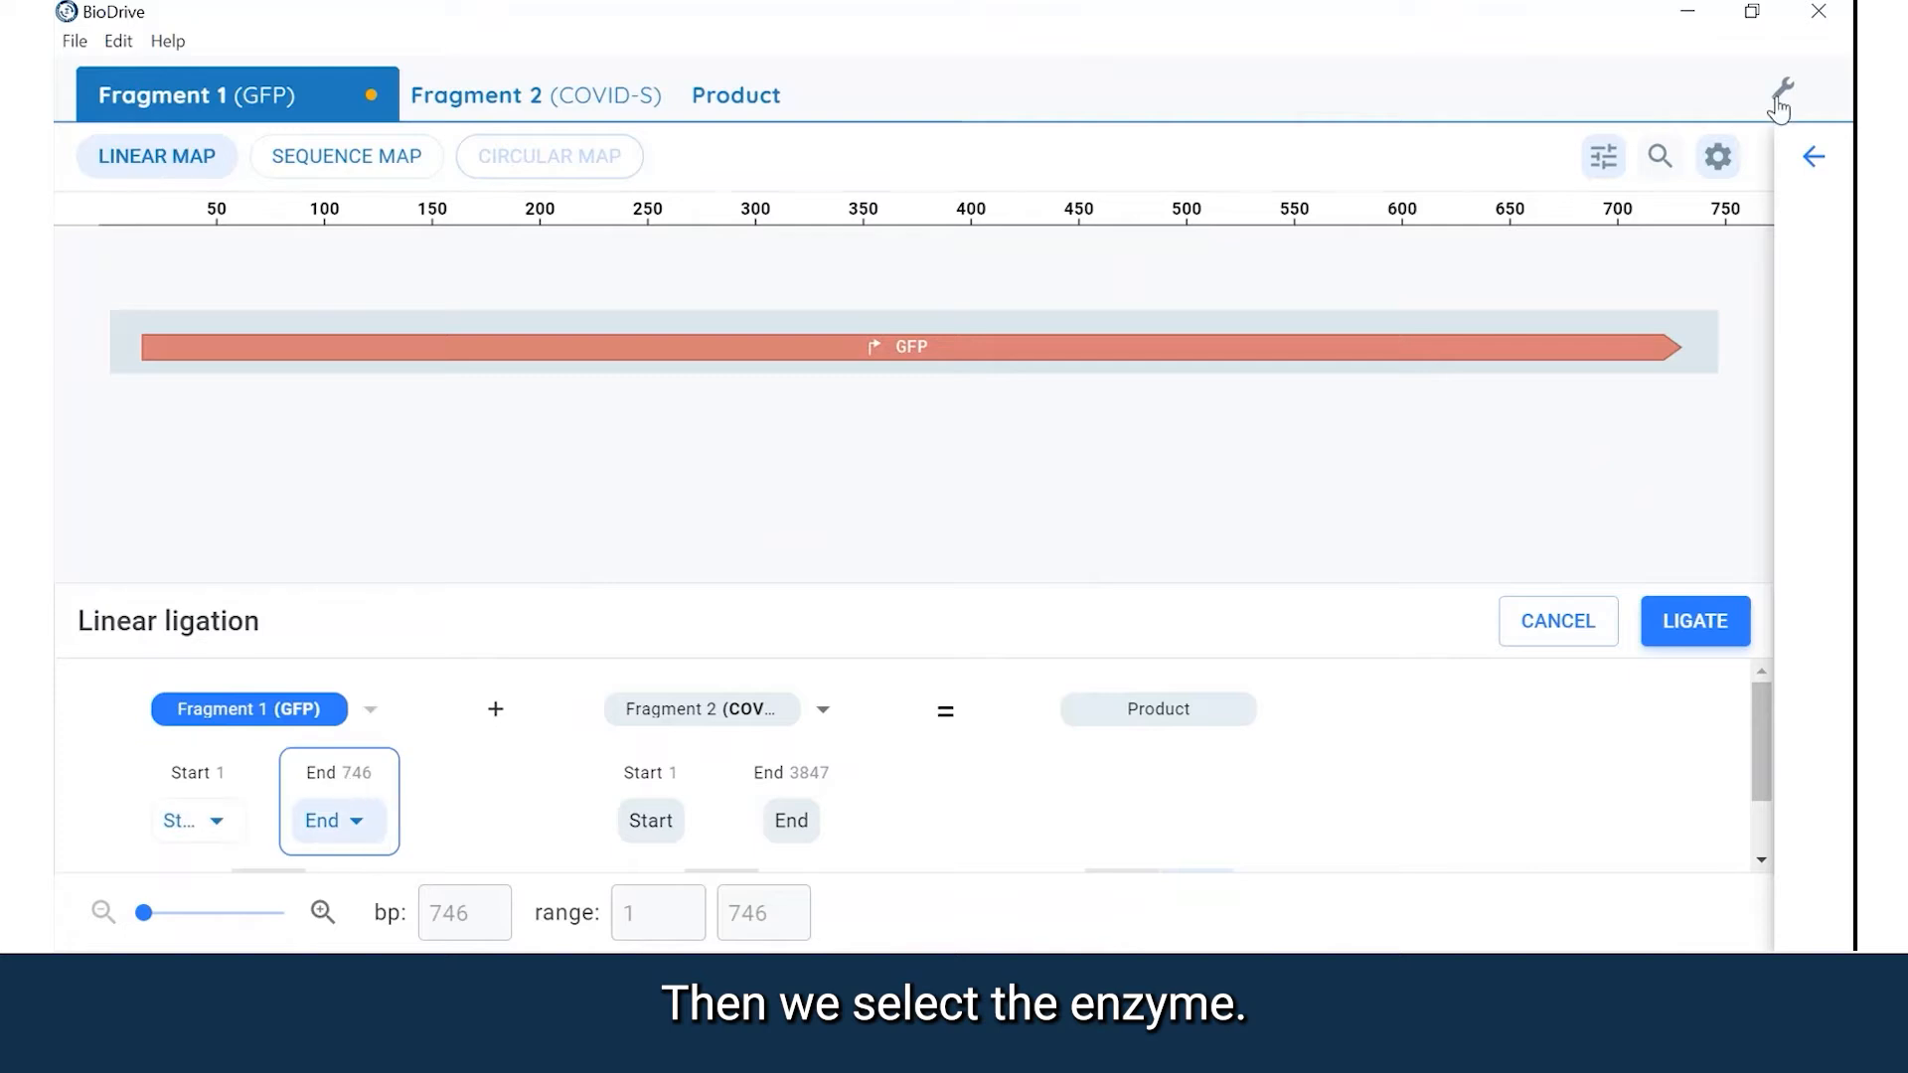
{"action": "left_click", "coordinate": [378, 840]}
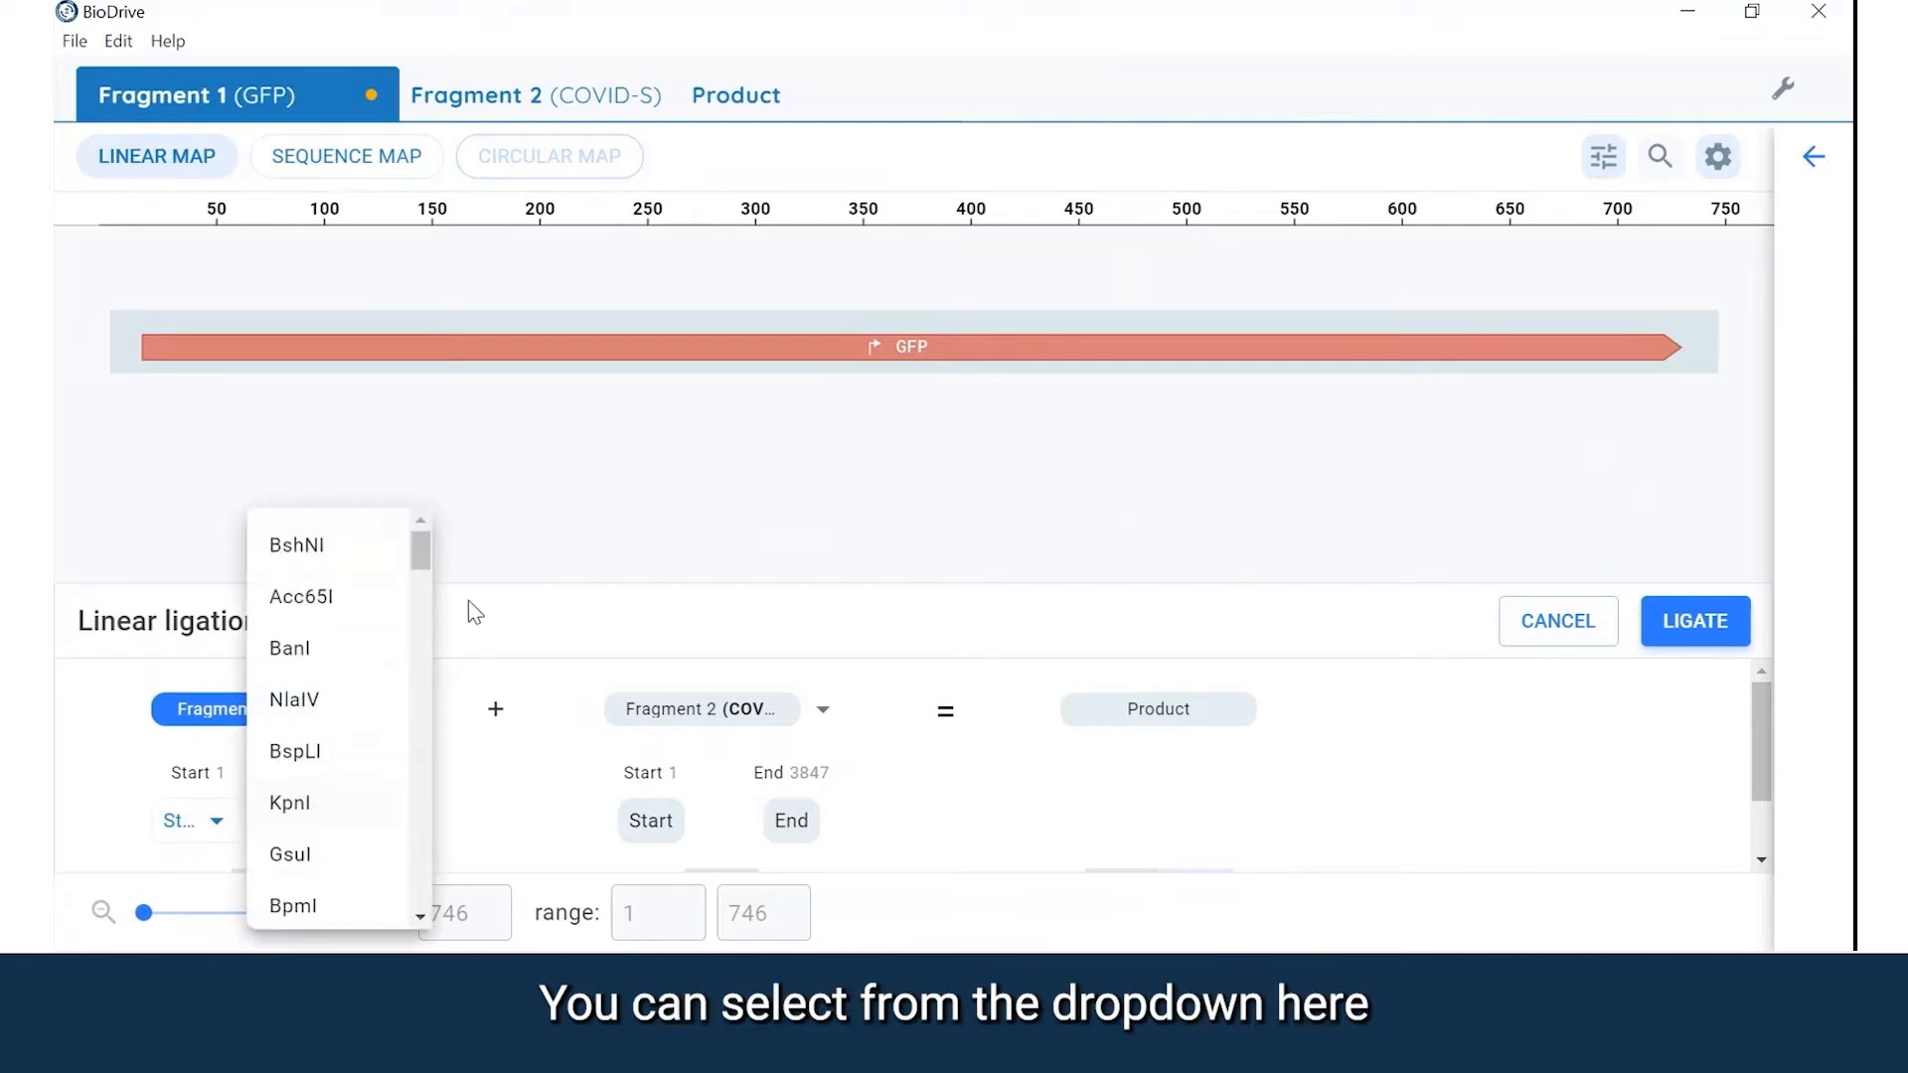
{"action": "scroll", "coordinate": [401, 669], "scroll_direction": "down", "scroll_amount": 5}
{"action": "scroll", "coordinate": [401, 669], "scroll_direction": "down", "scroll_amount": 6}
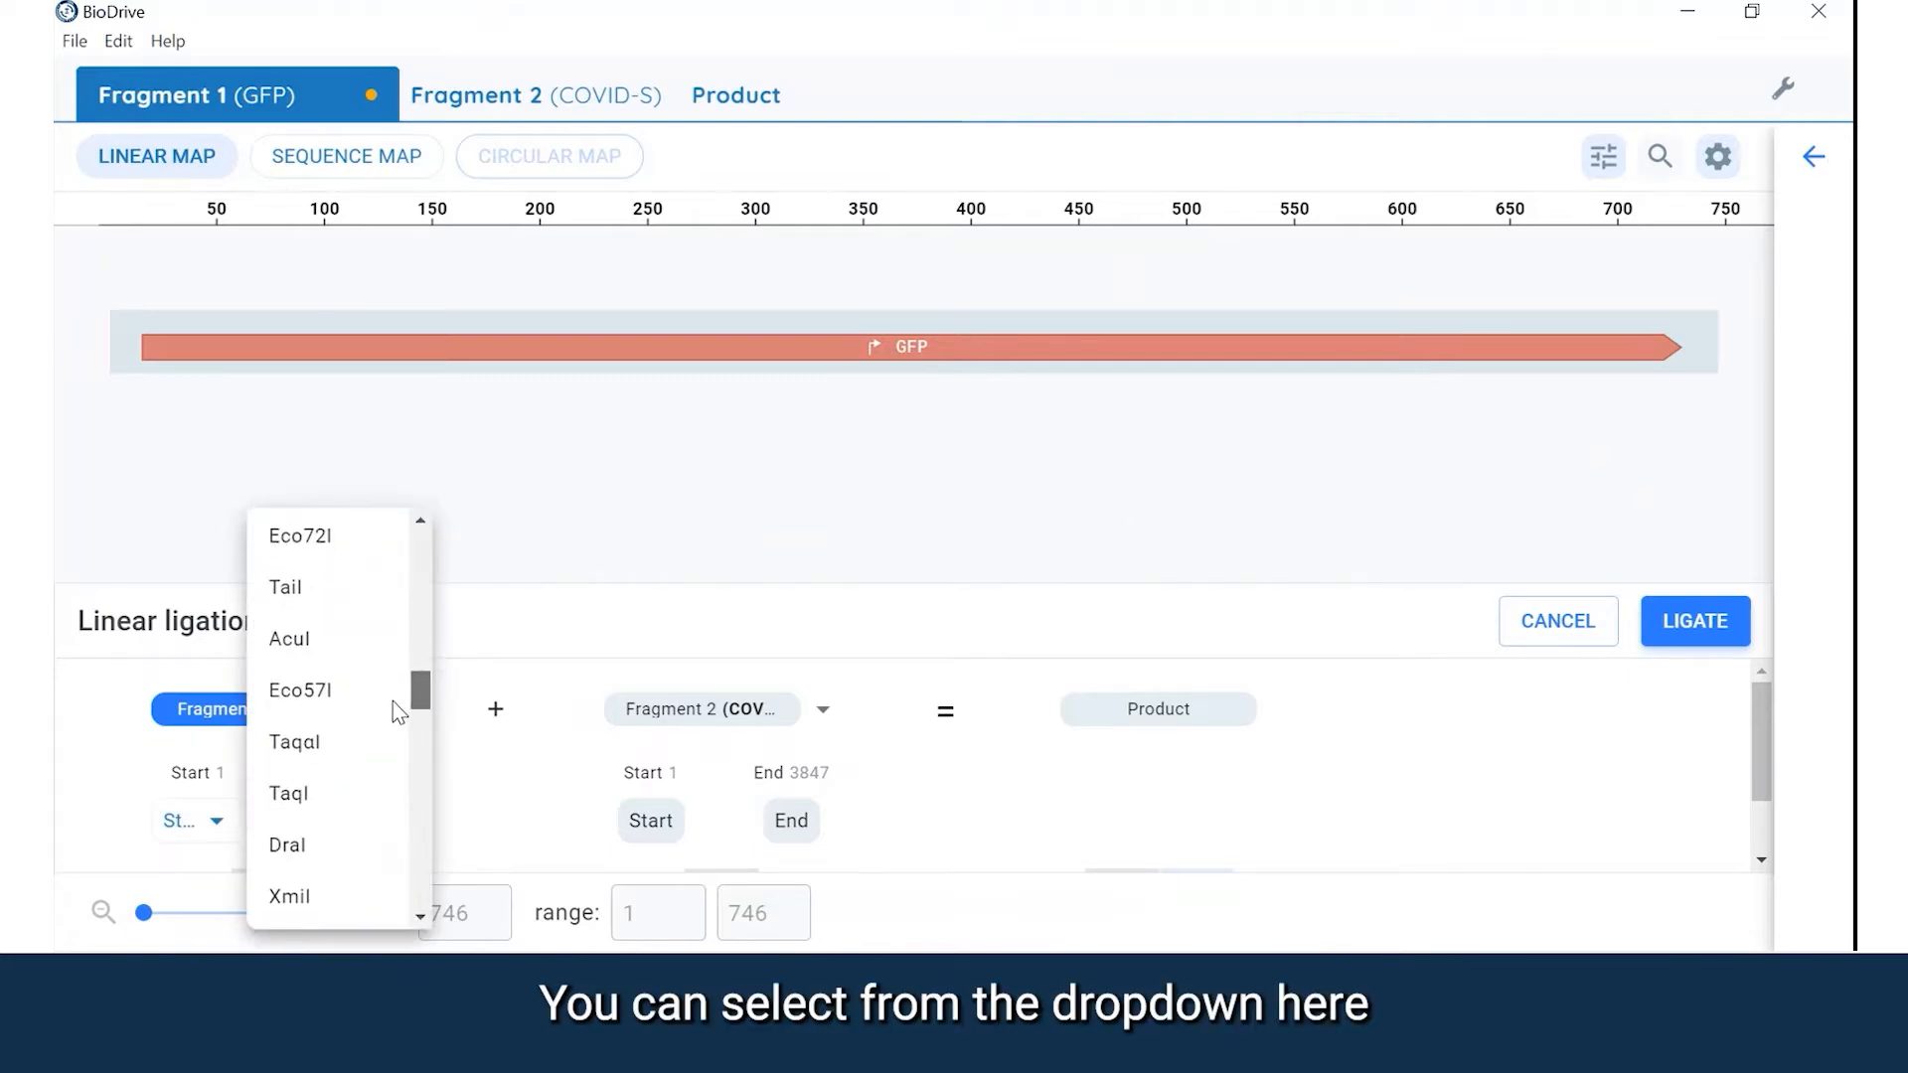
{"action": "left_click_drag", "start_coordinate": [392, 710], "coordinate": [431, 541]}
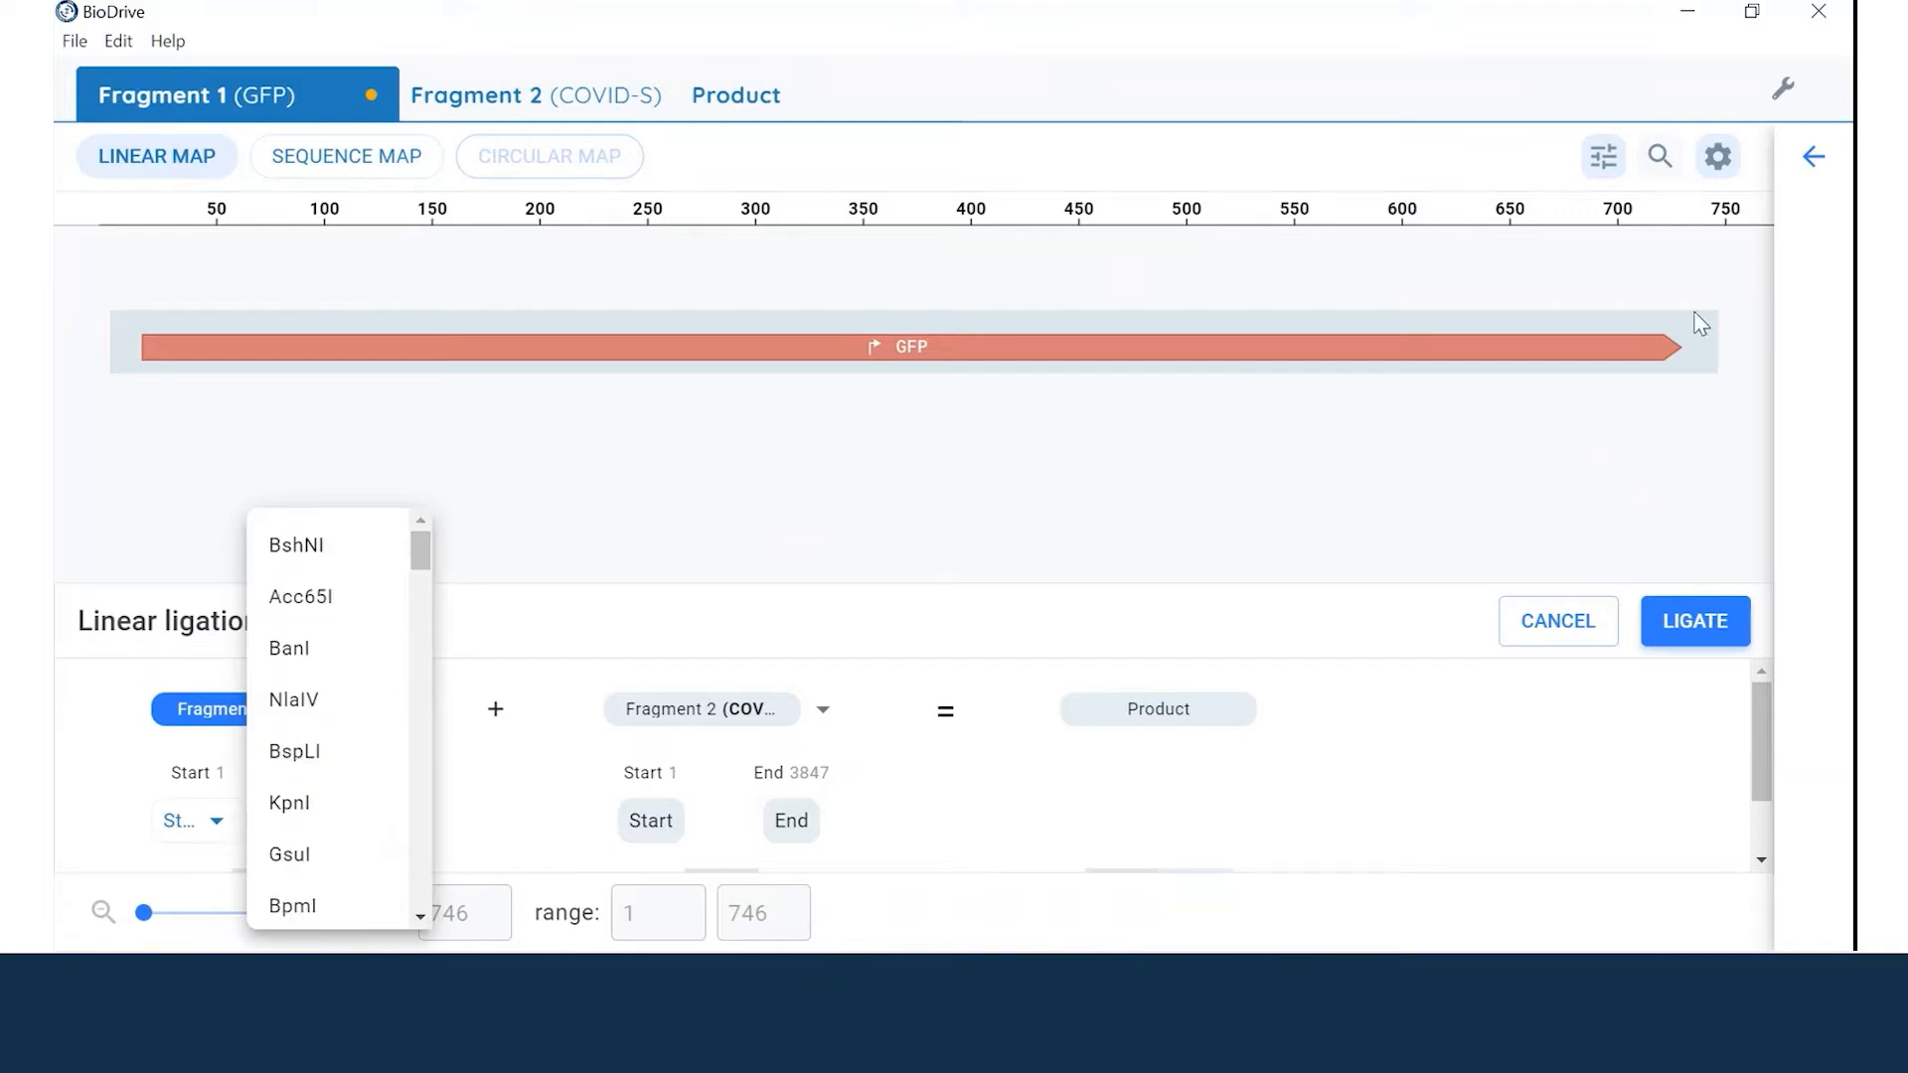
{"action": "left_click", "coordinate": [1810, 152]}
{"action": "left_click", "coordinate": [1812, 157]}
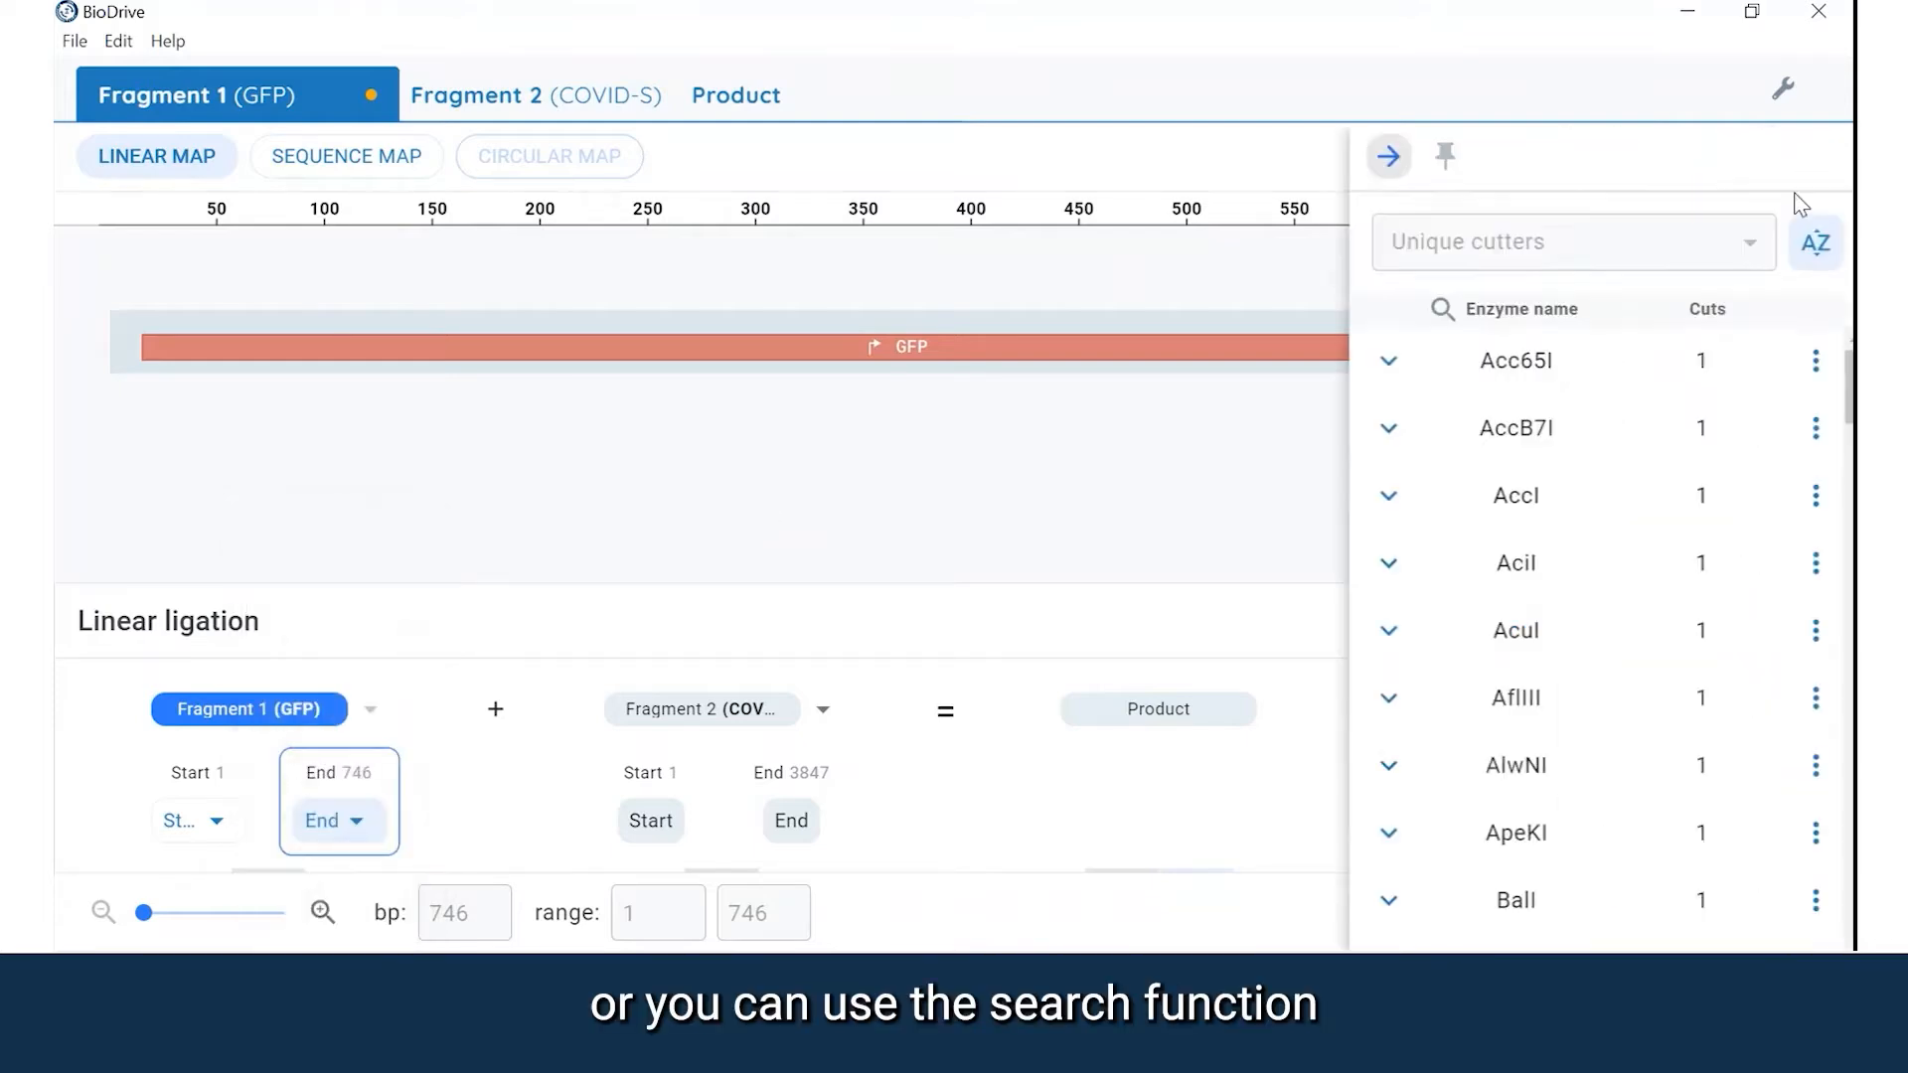
{"action": "left_click", "coordinate": [1429, 308]}
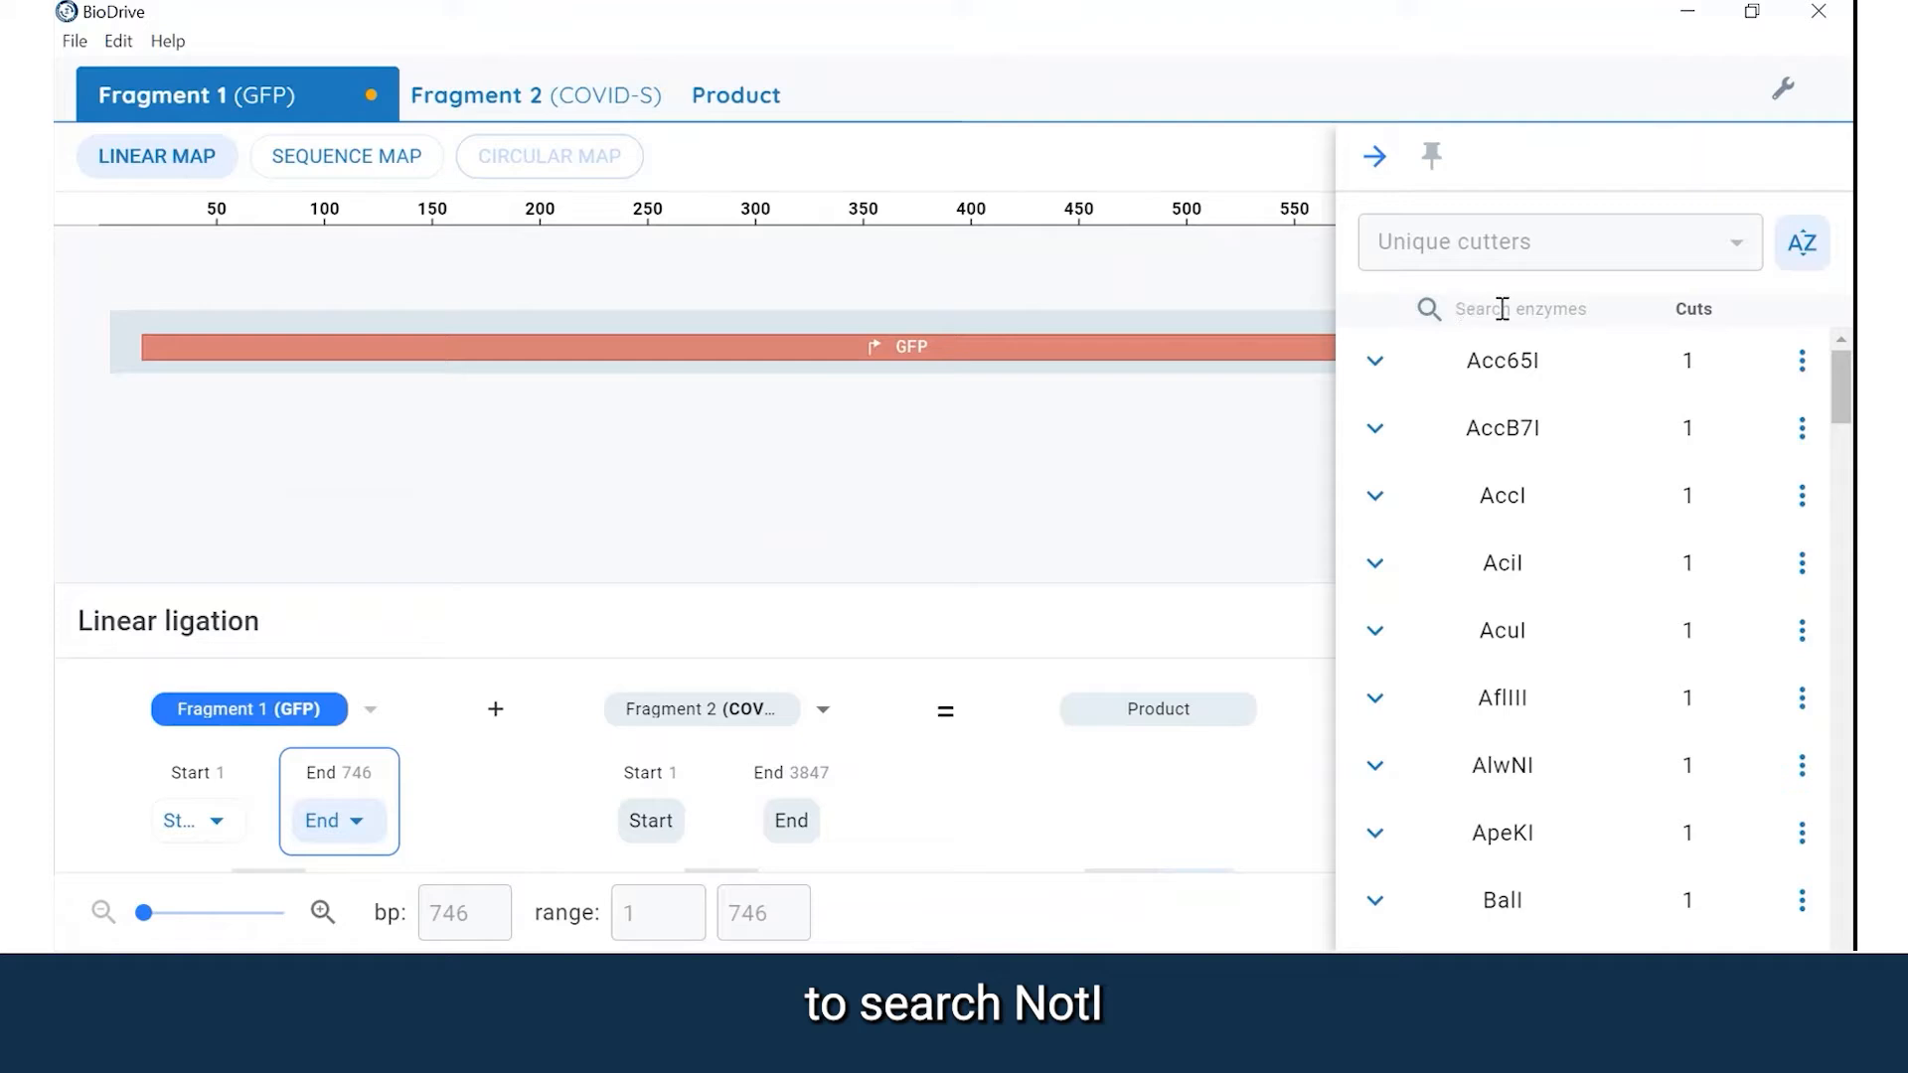
{"action": "type", "text": "Not"}
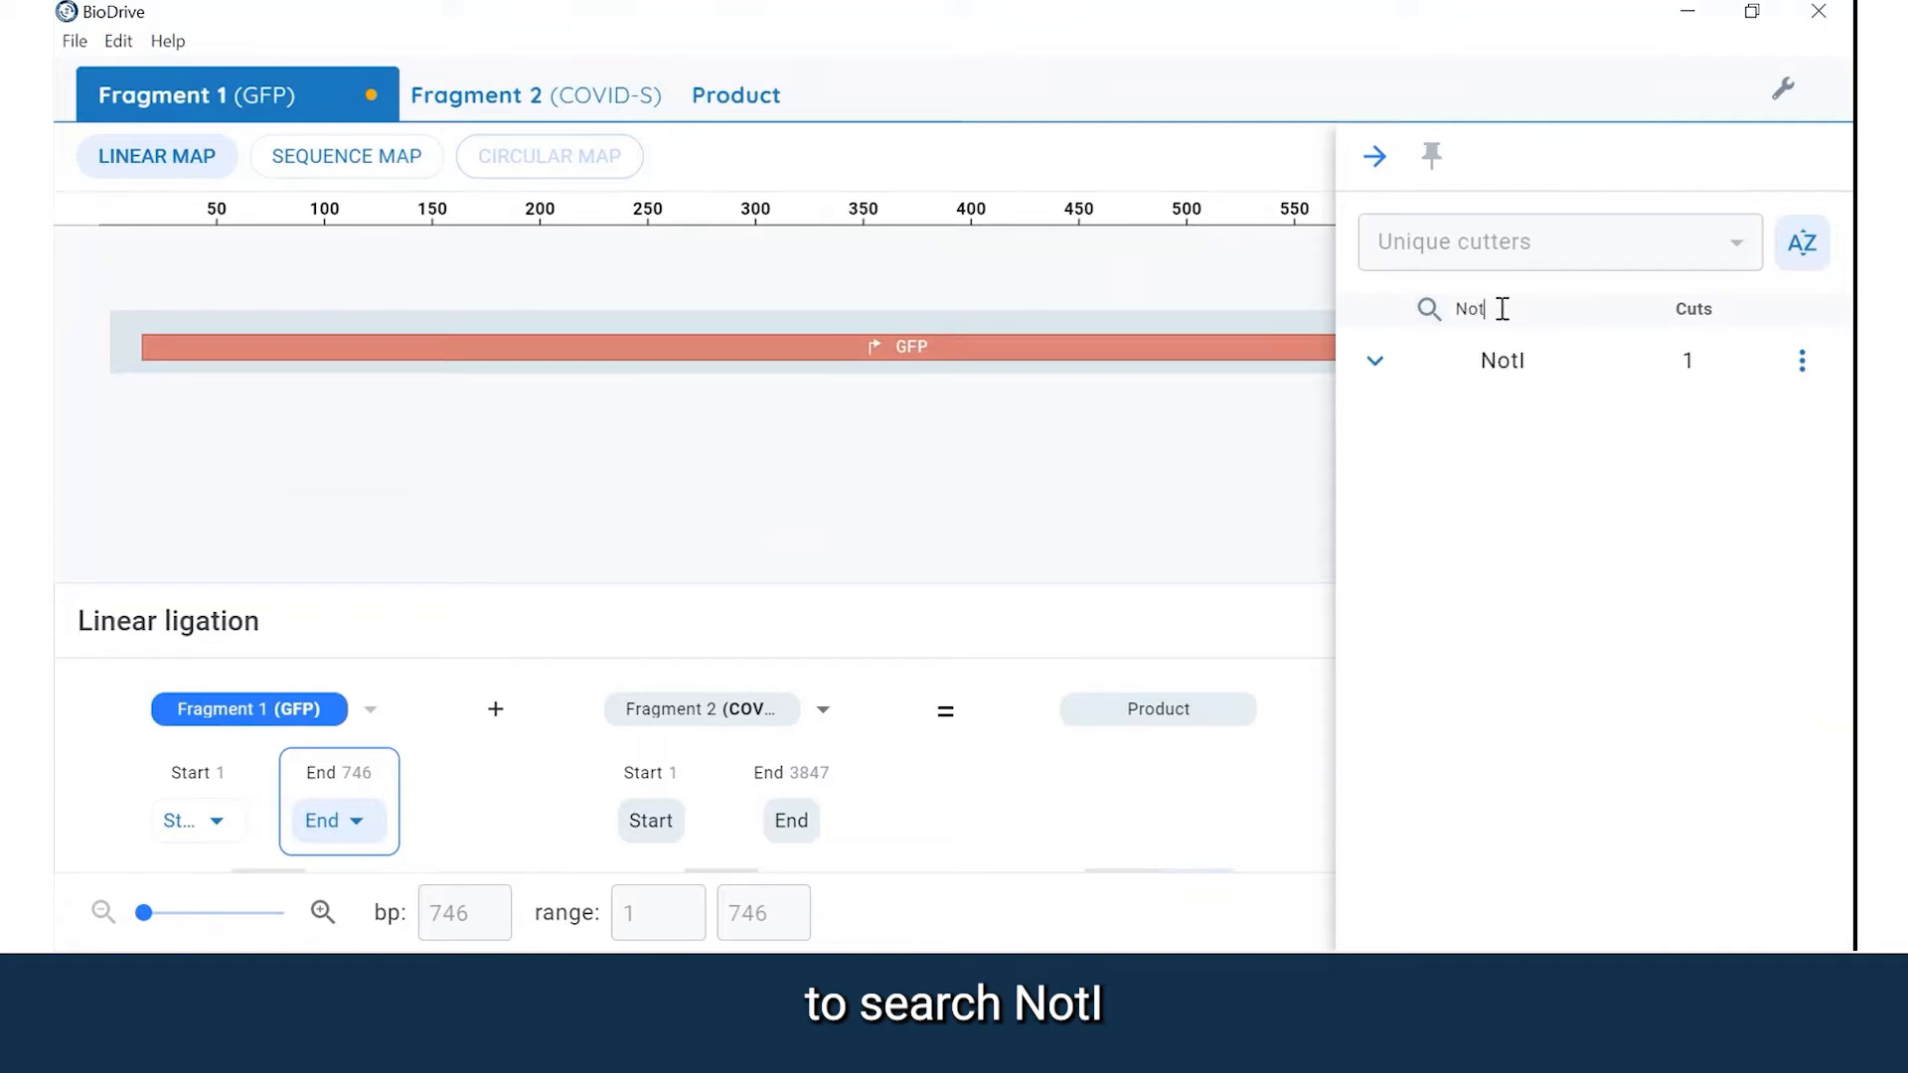
{"action": "left_click", "coordinate": [1508, 367]}
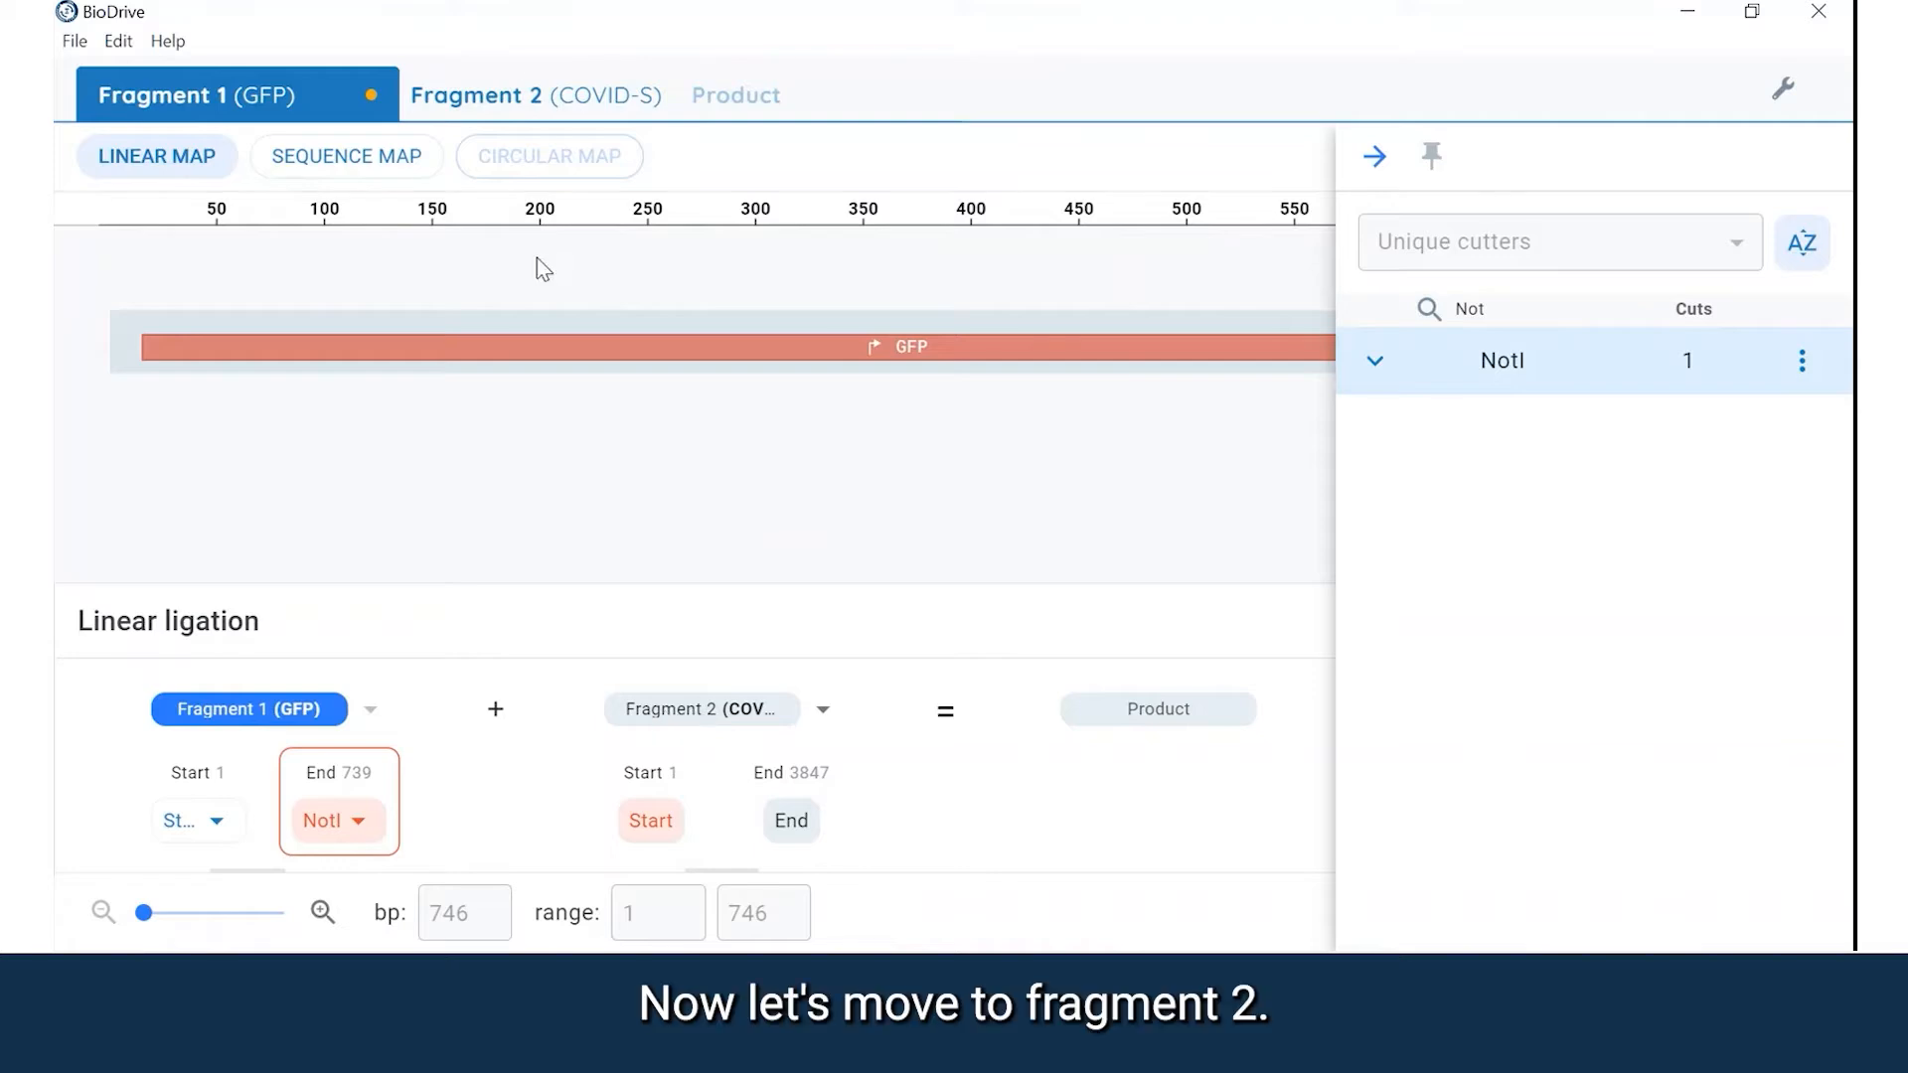
- Use COVID-S as fragment 2 of the ligation and set NotI as the enzyme at its start
{"action": "left_click", "coordinate": [550, 91]}
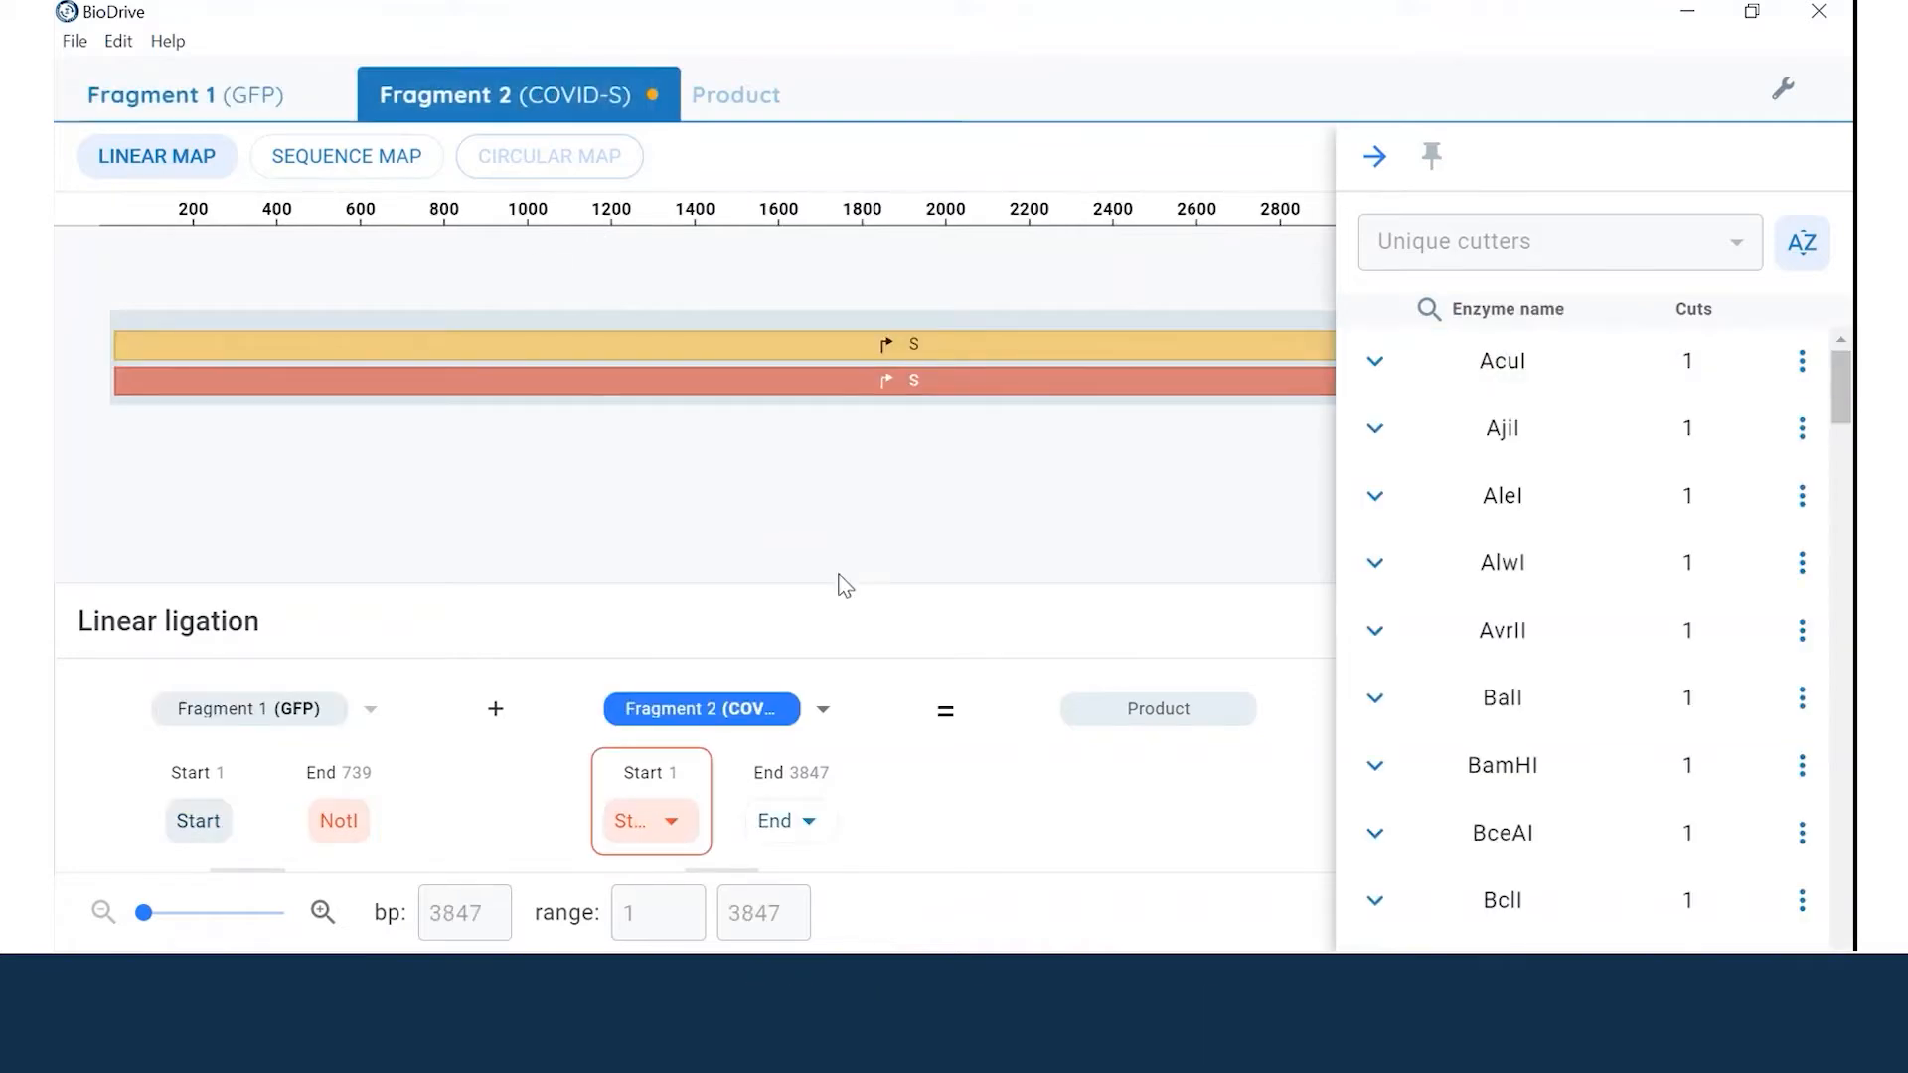
{"action": "left_click", "coordinate": [823, 712]}
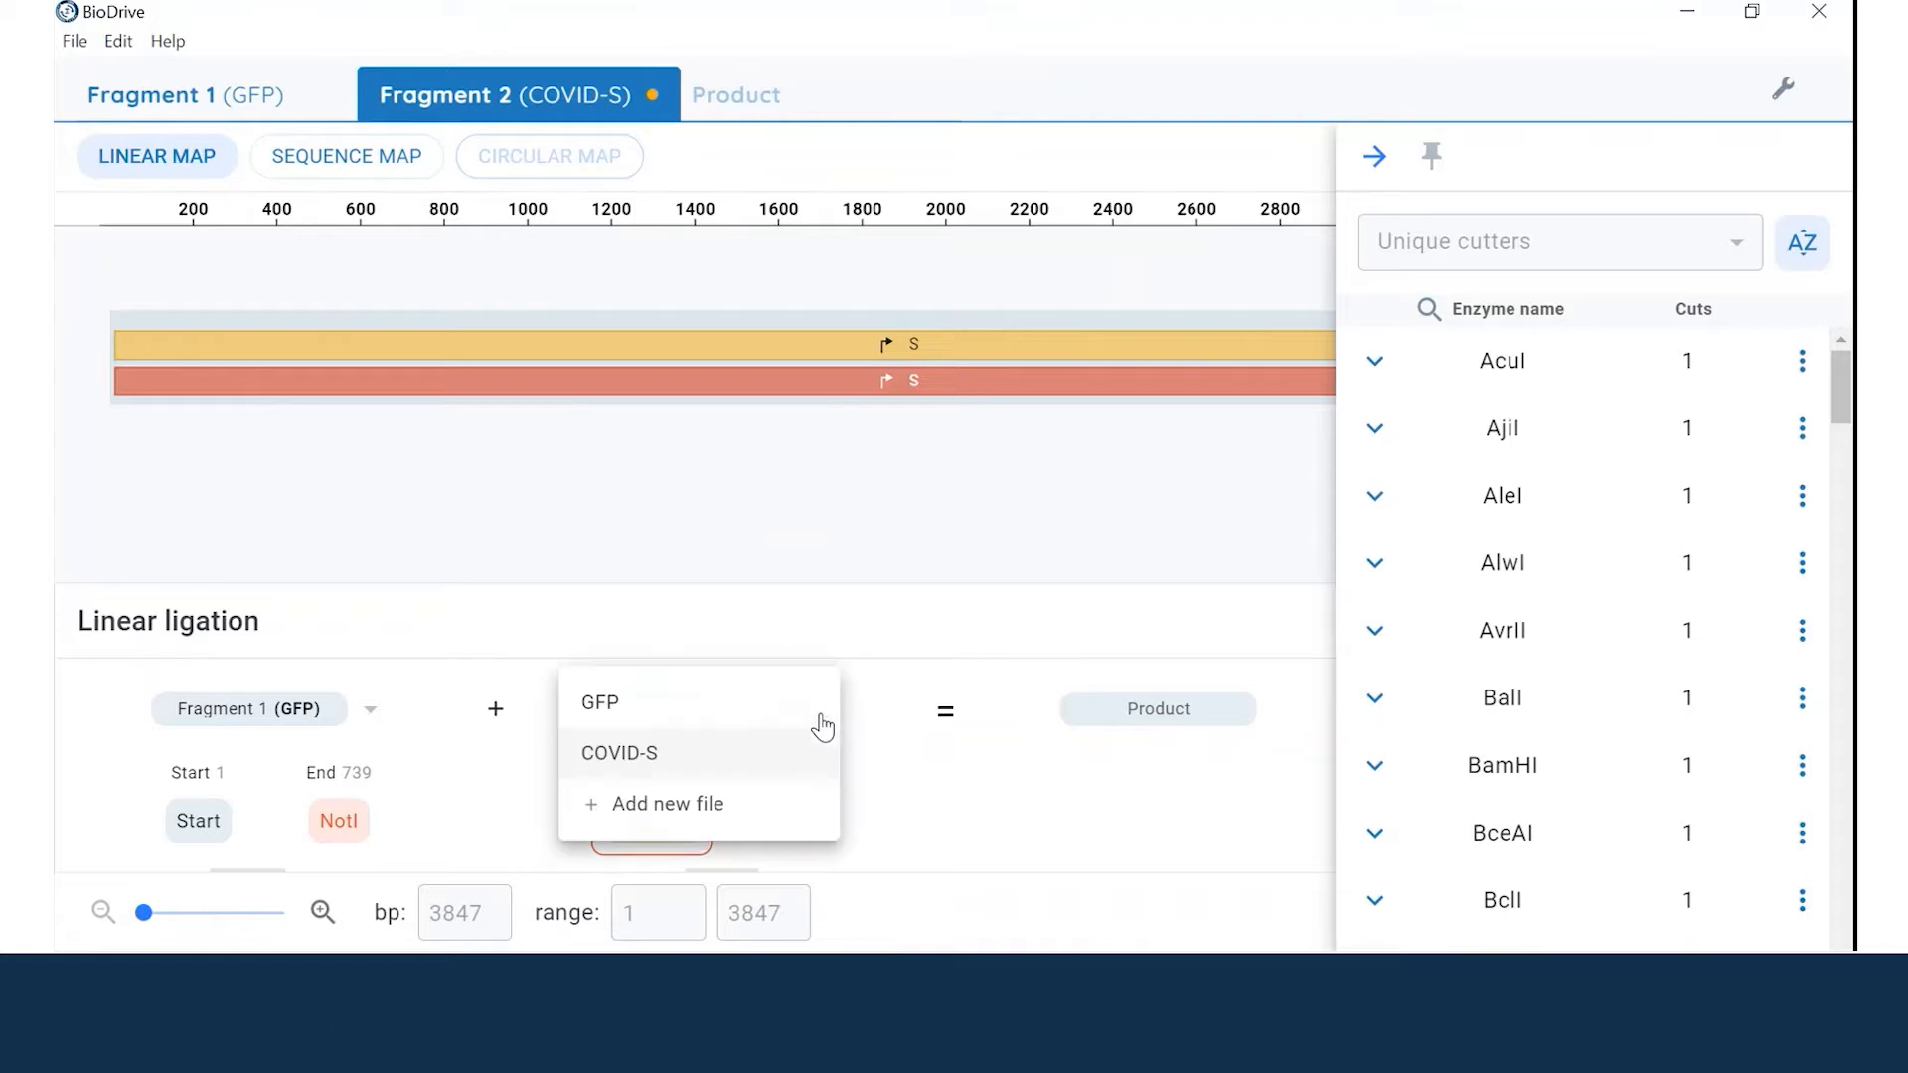
{"action": "left_click", "coordinate": [642, 760]}
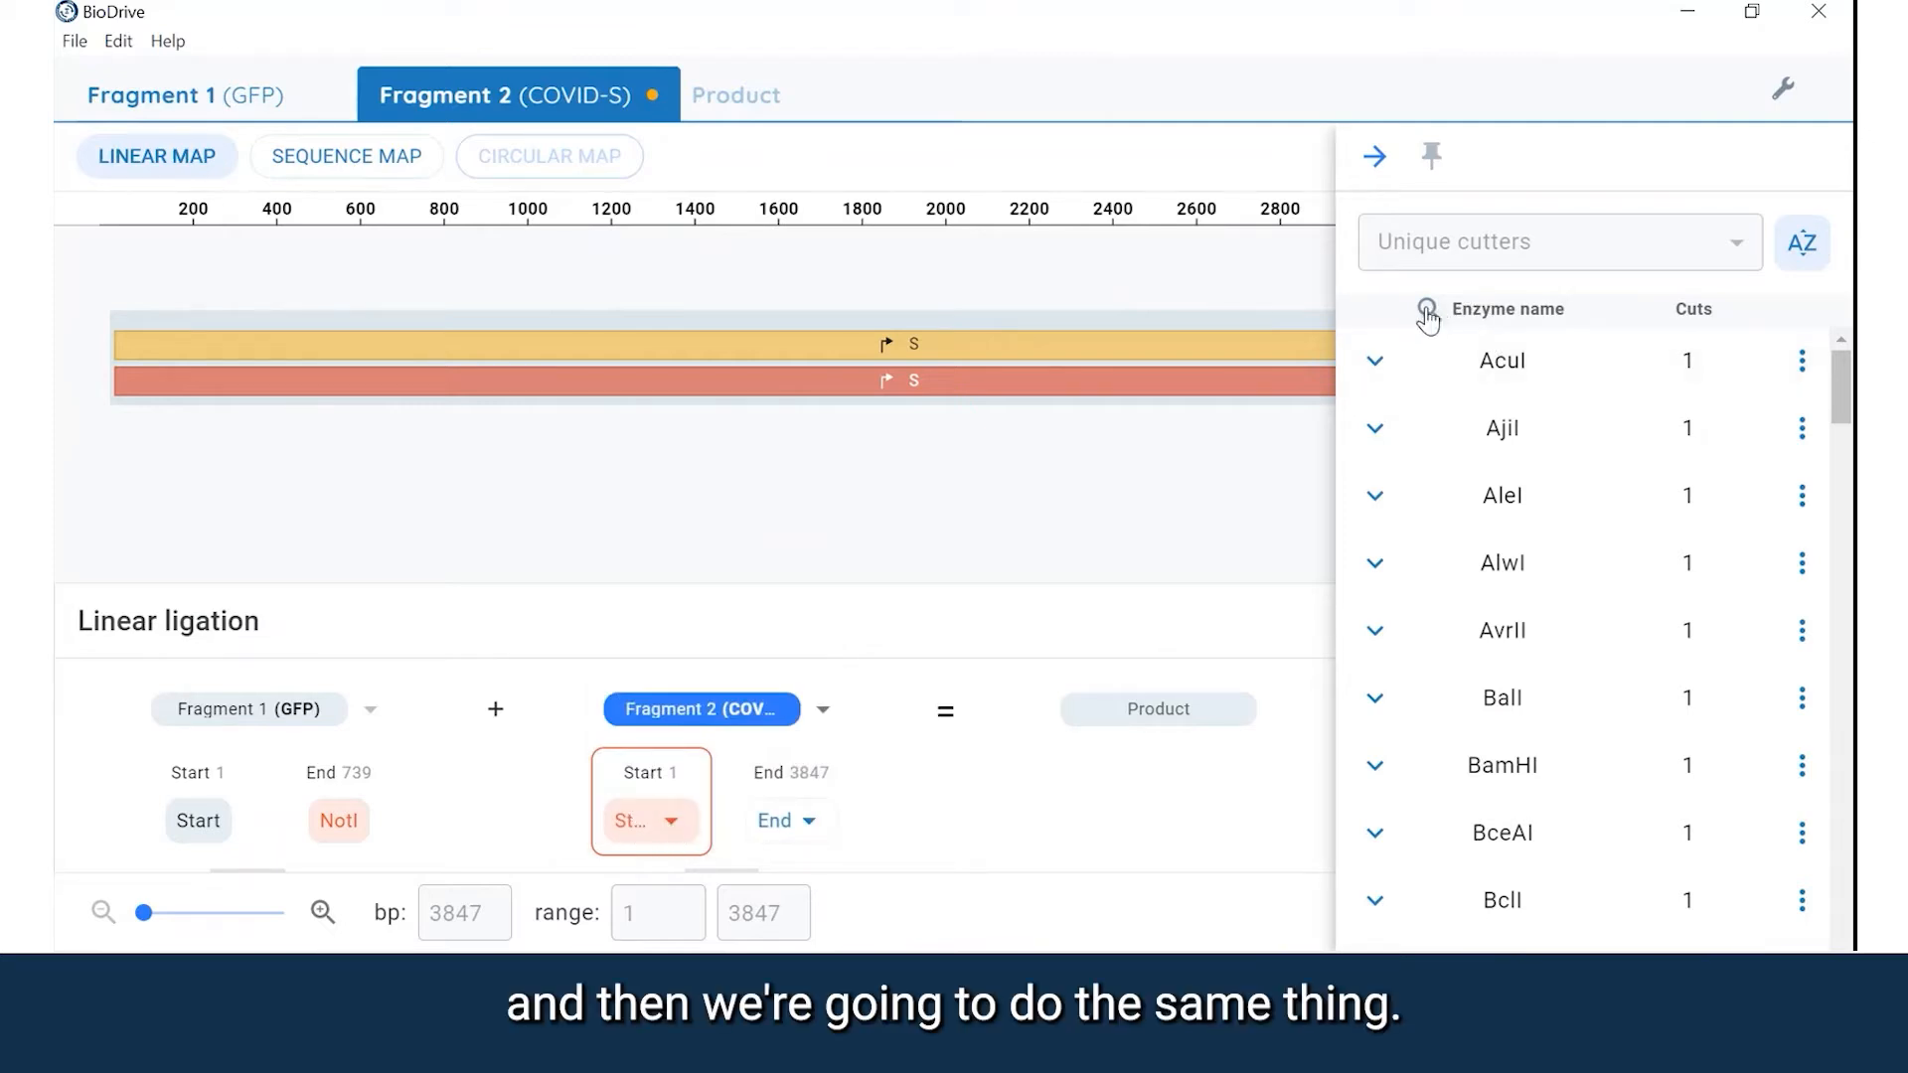
{"action": "left_click", "coordinate": [1488, 309]}
{"action": "type", "text": "Not"}
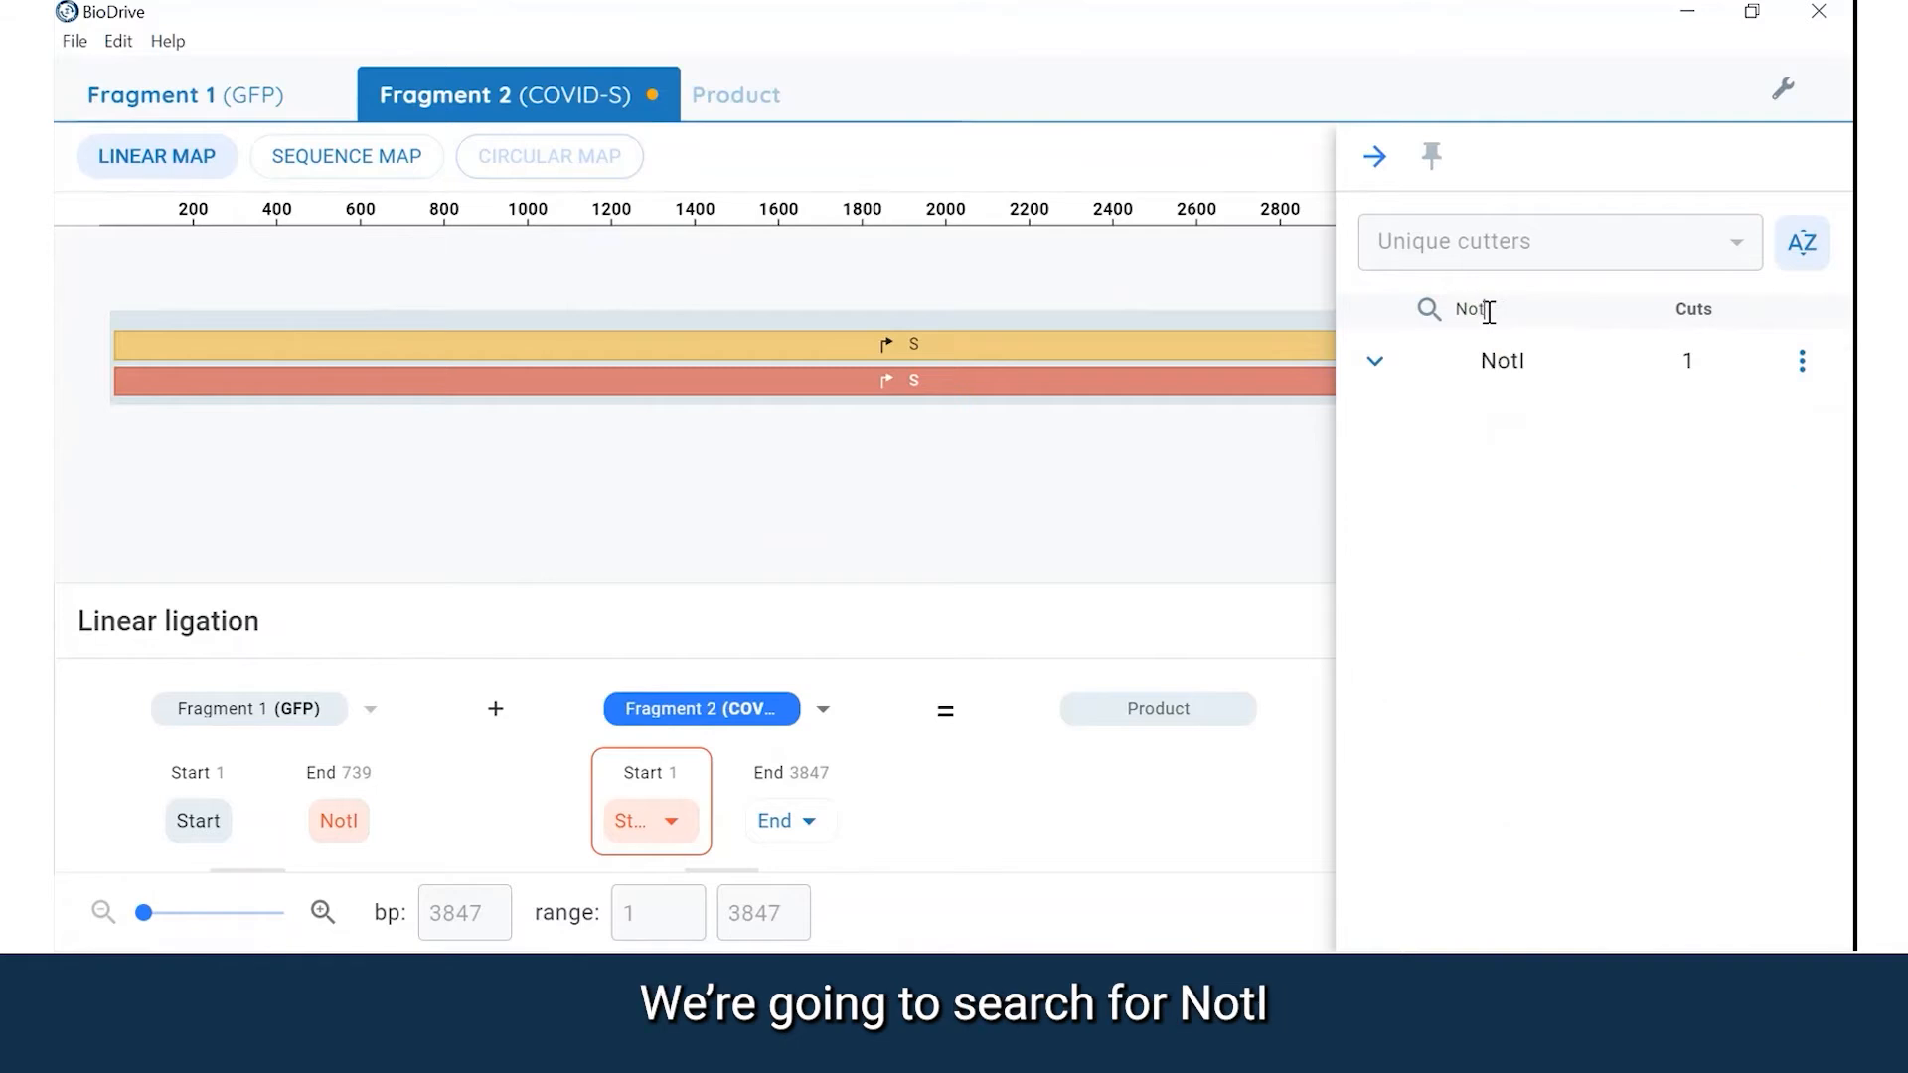
{"action": "left_click", "coordinate": [1501, 360]}
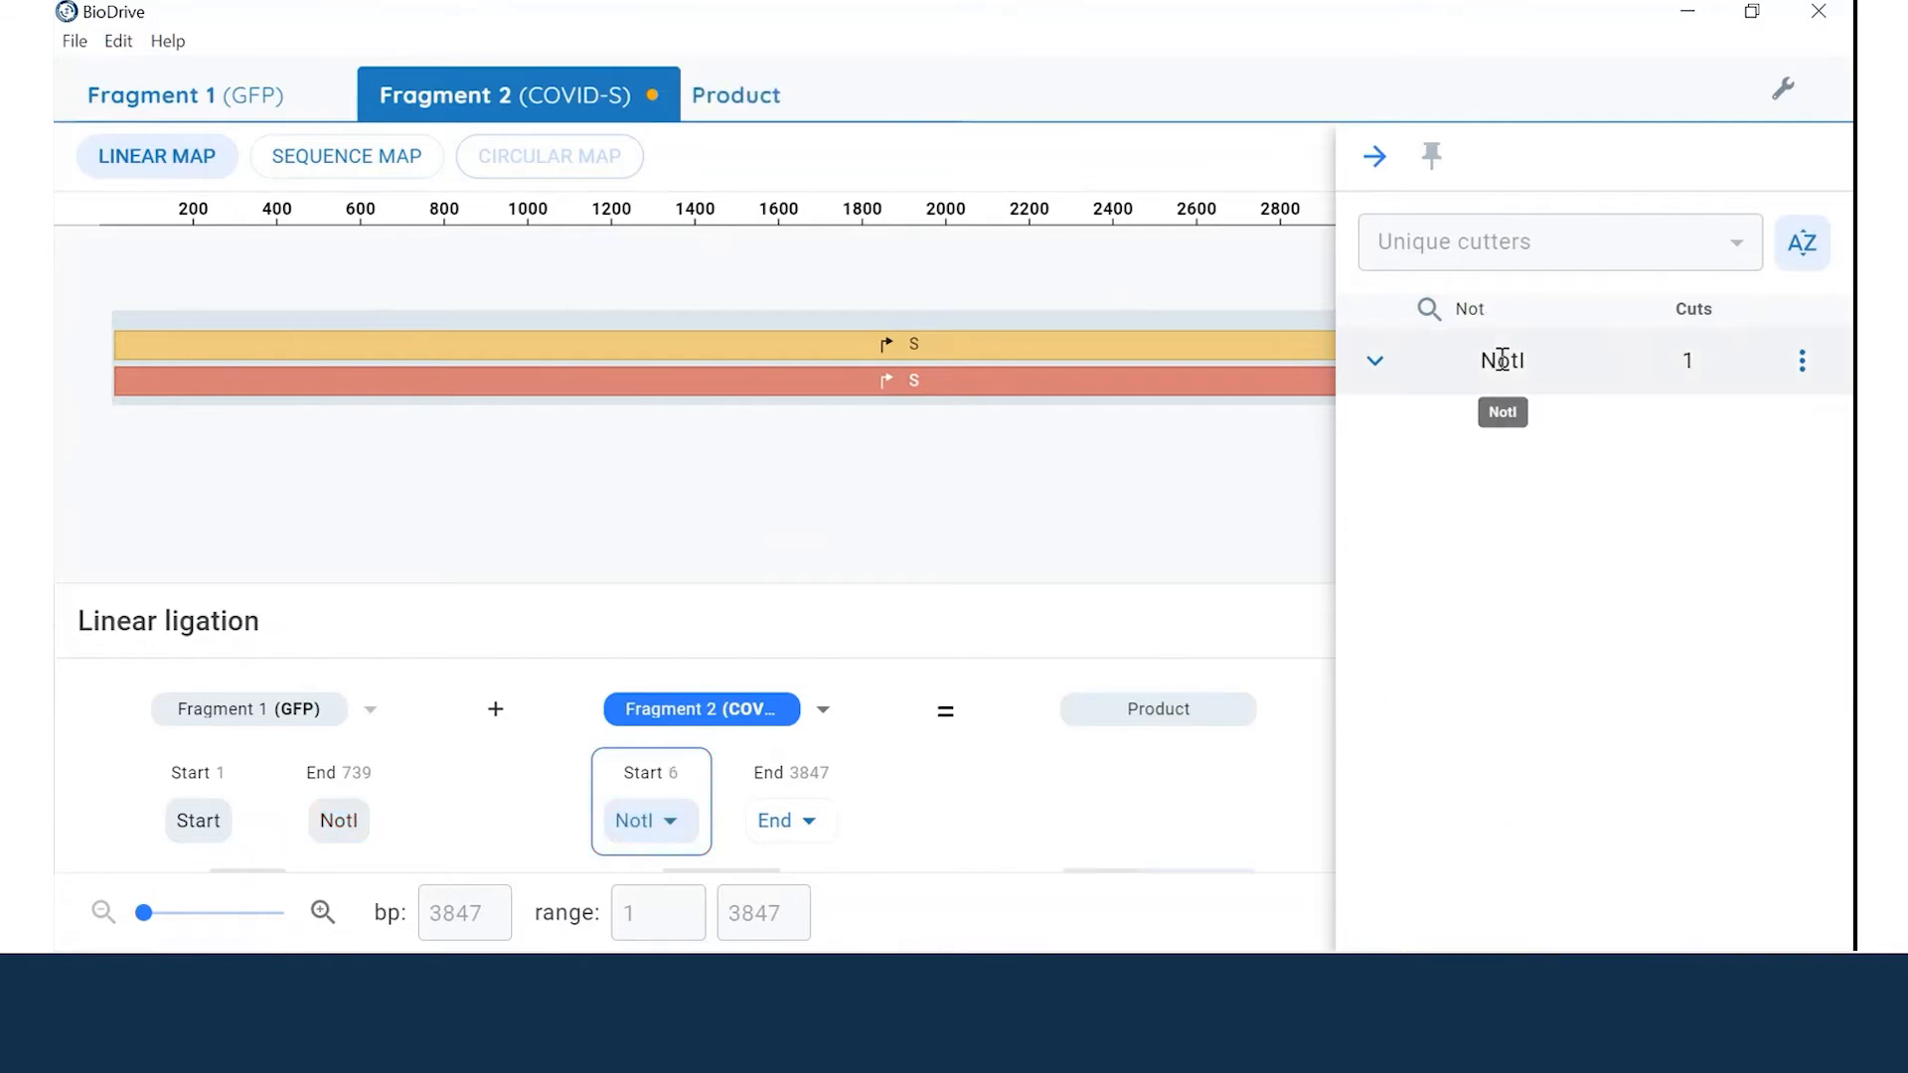
{"action": "left_click", "coordinate": [1374, 156]}
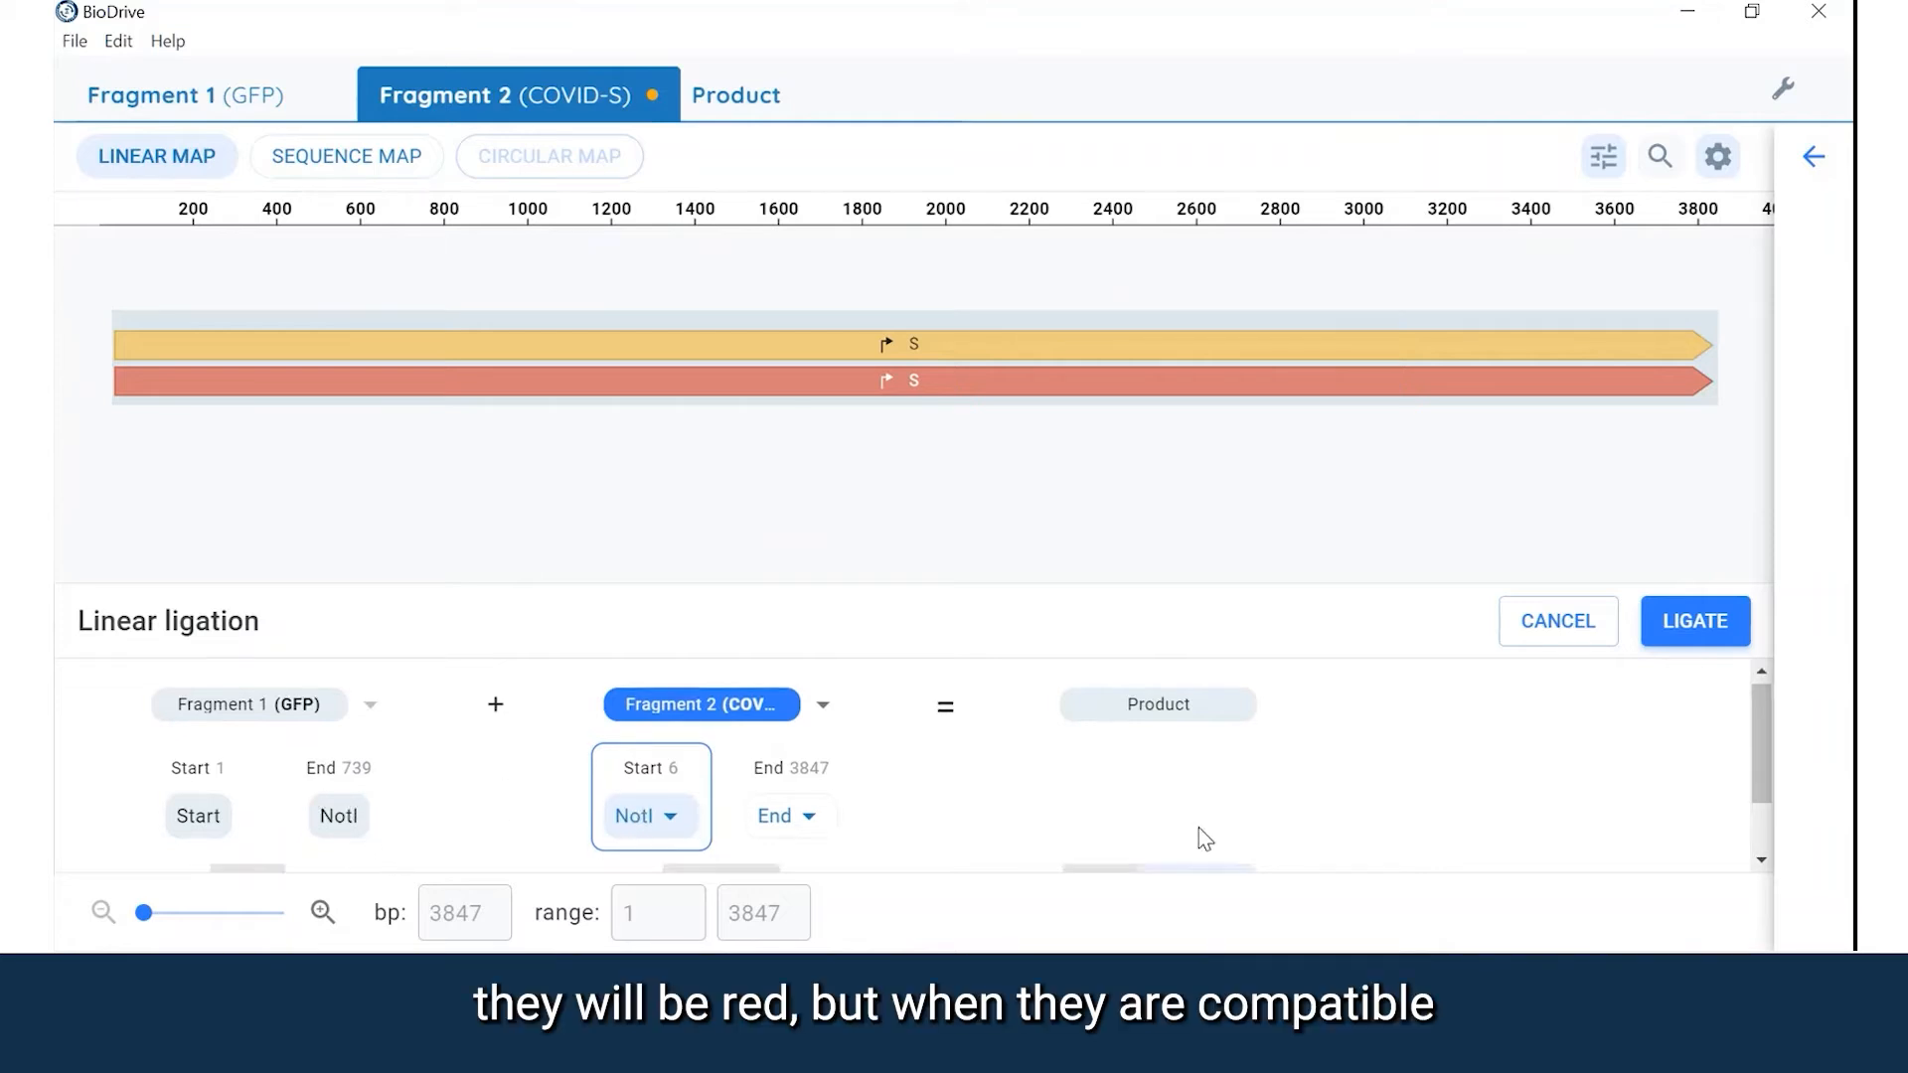
- Preview the ligation product, then ligate the two fragments and create the product named GFP-COVIDS
{"action": "scroll", "coordinate": [1201, 827], "scroll_direction": "down", "scroll_amount": 1}
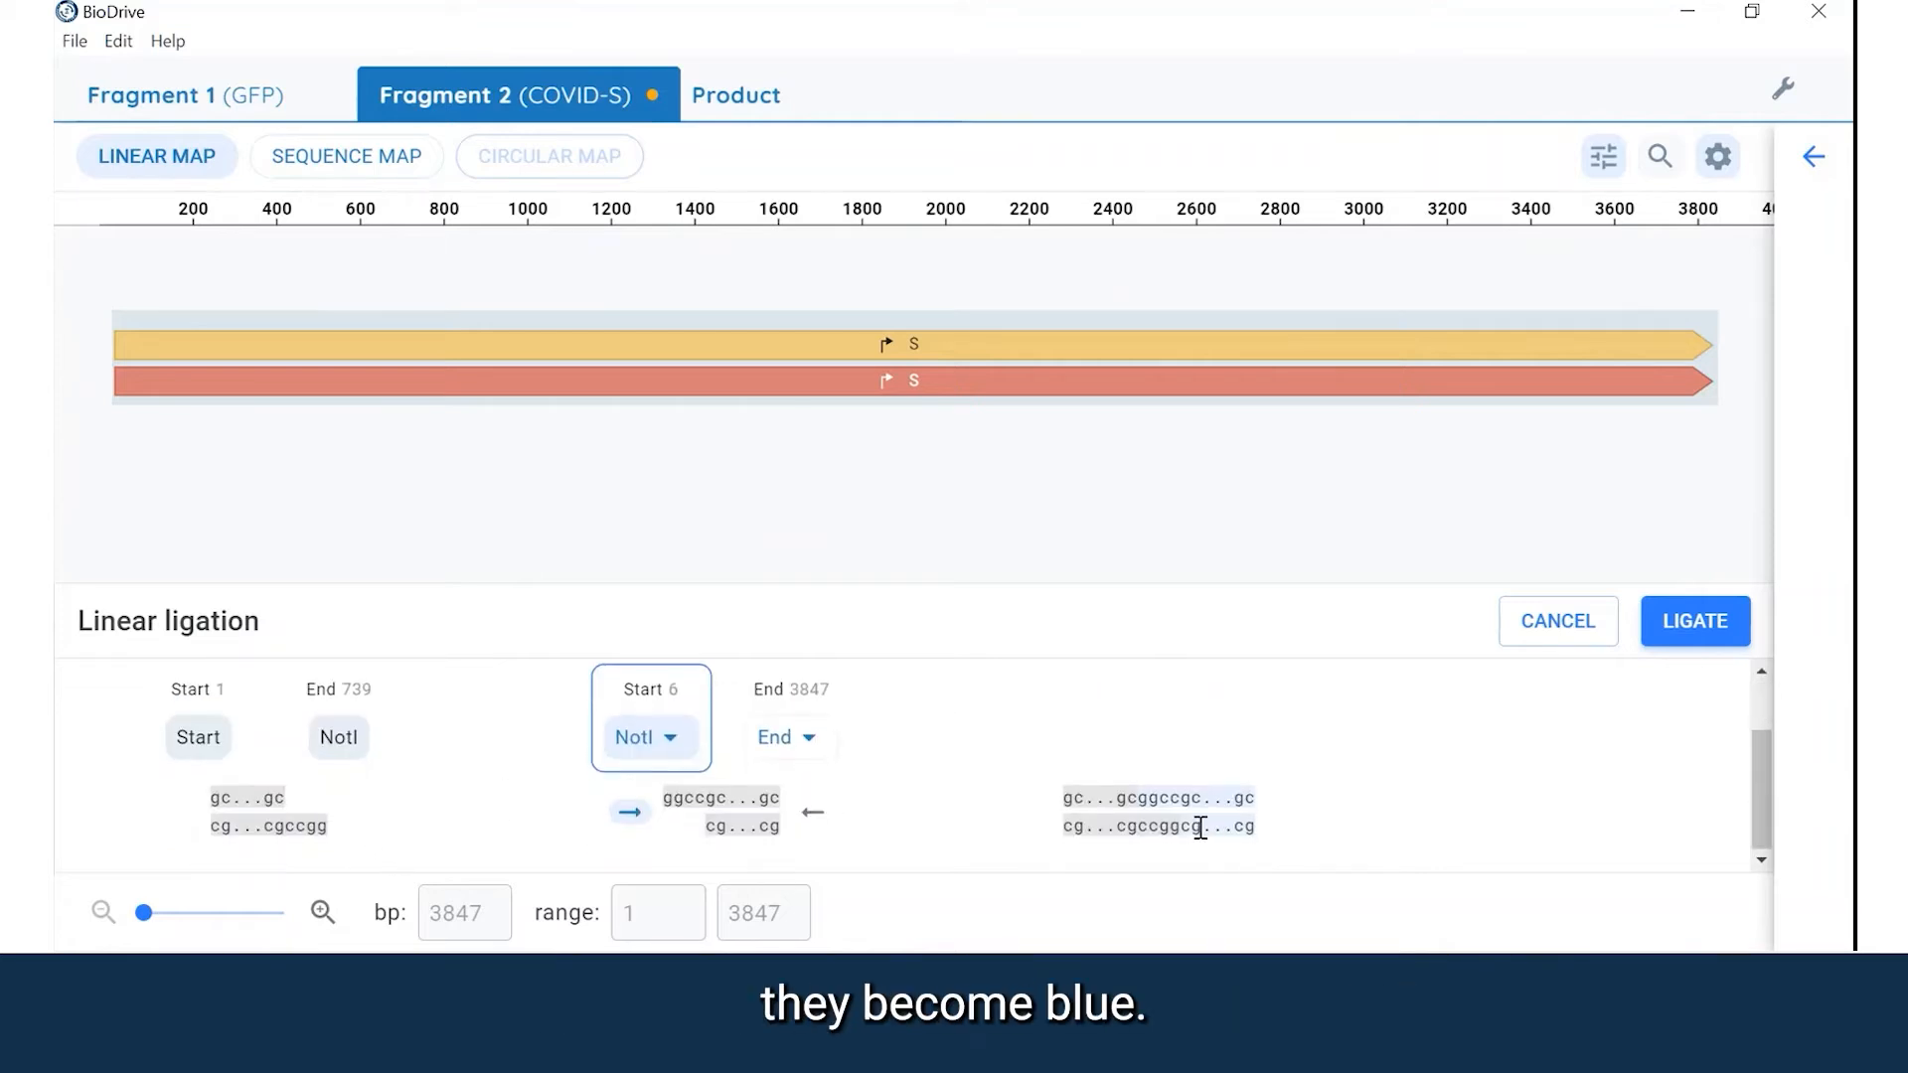
{"action": "left_click", "coordinate": [746, 99]}
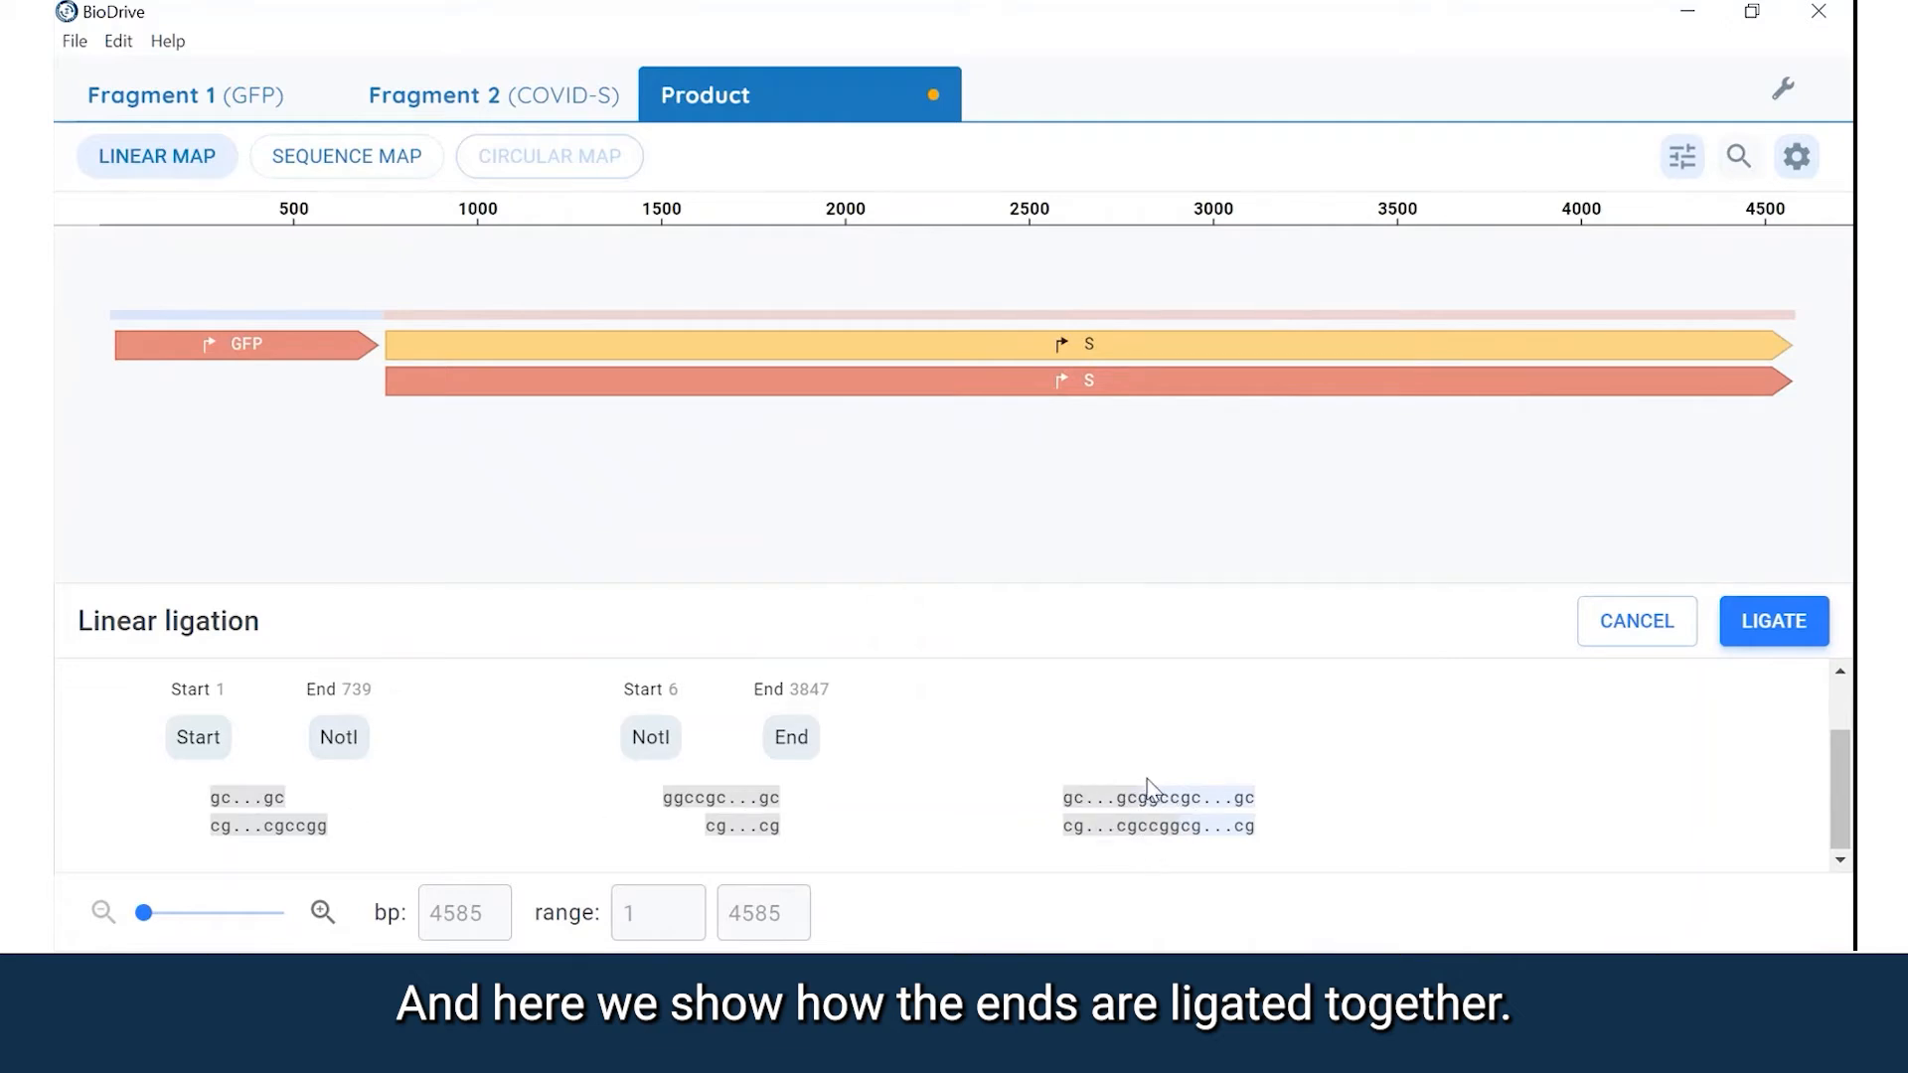
{"action": "left_click", "coordinate": [1783, 623]}
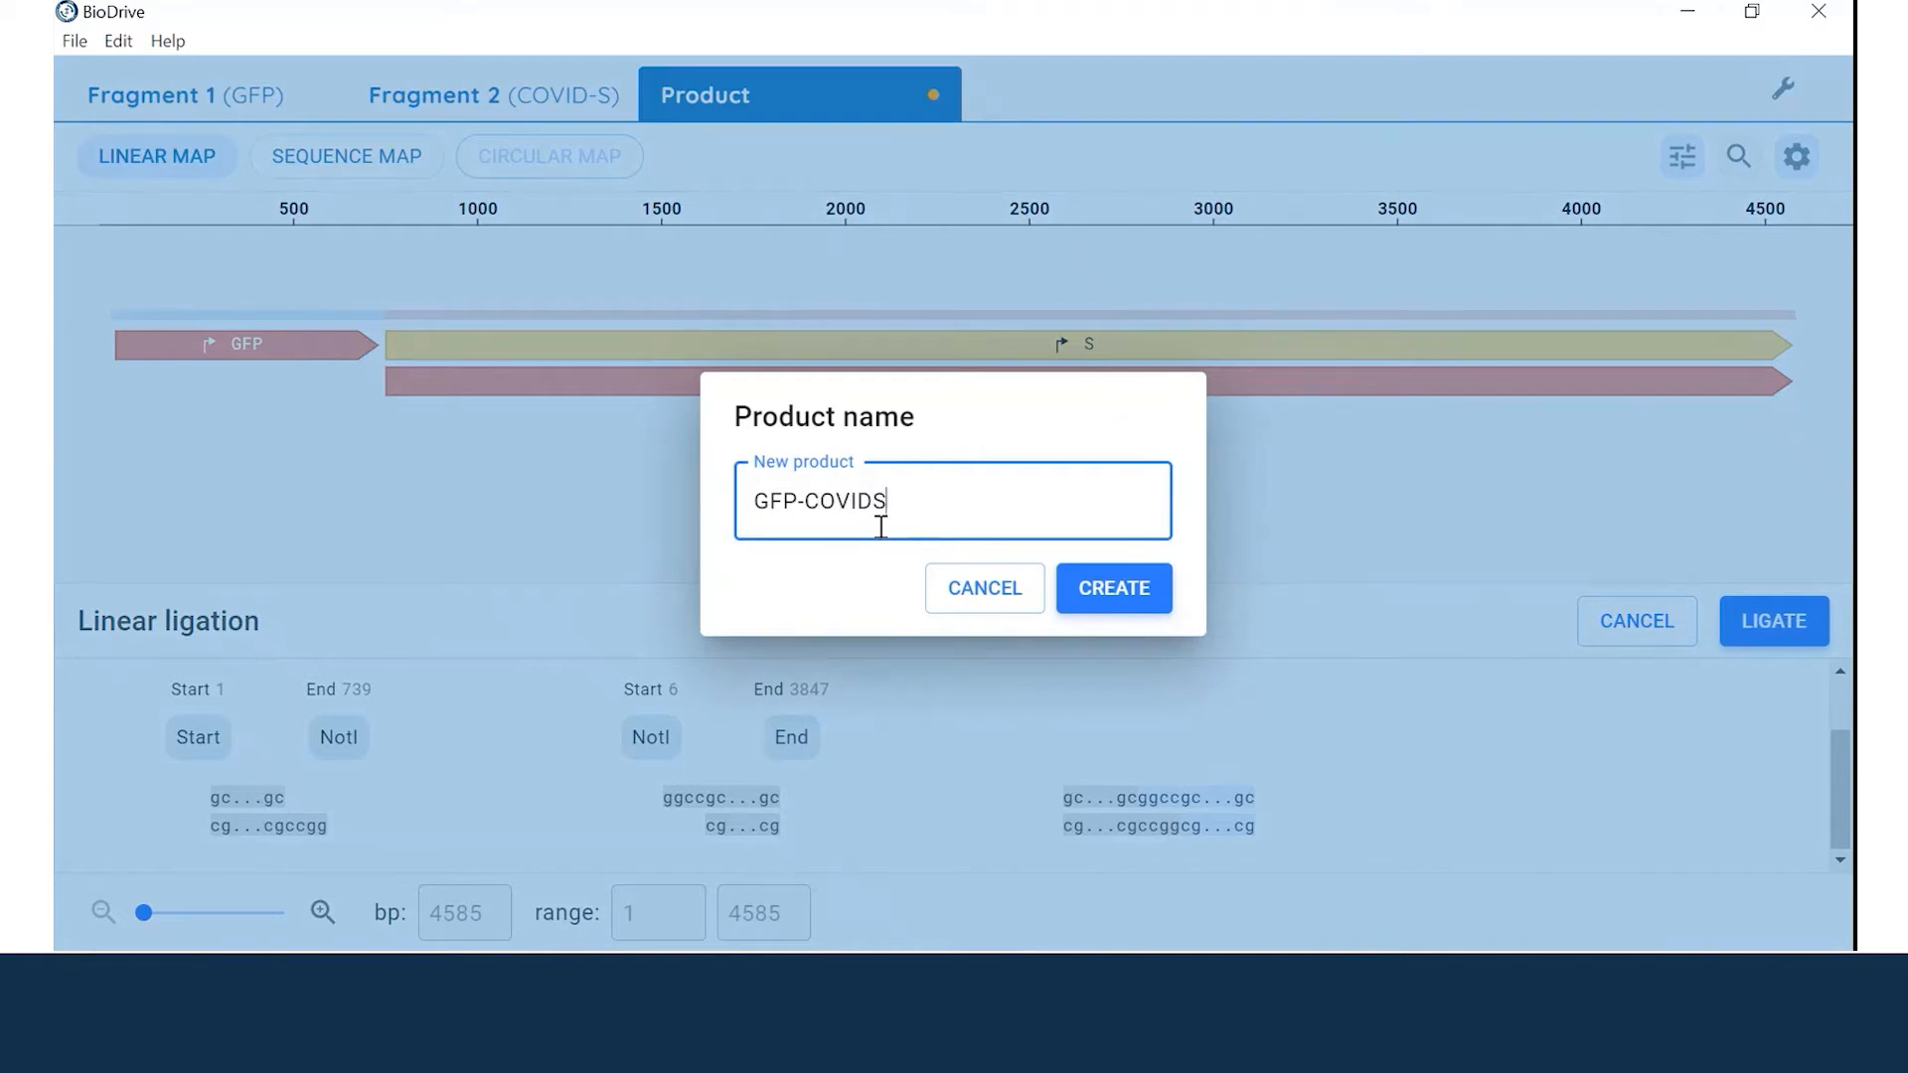
{"action": "left_click", "coordinate": [1121, 606]}
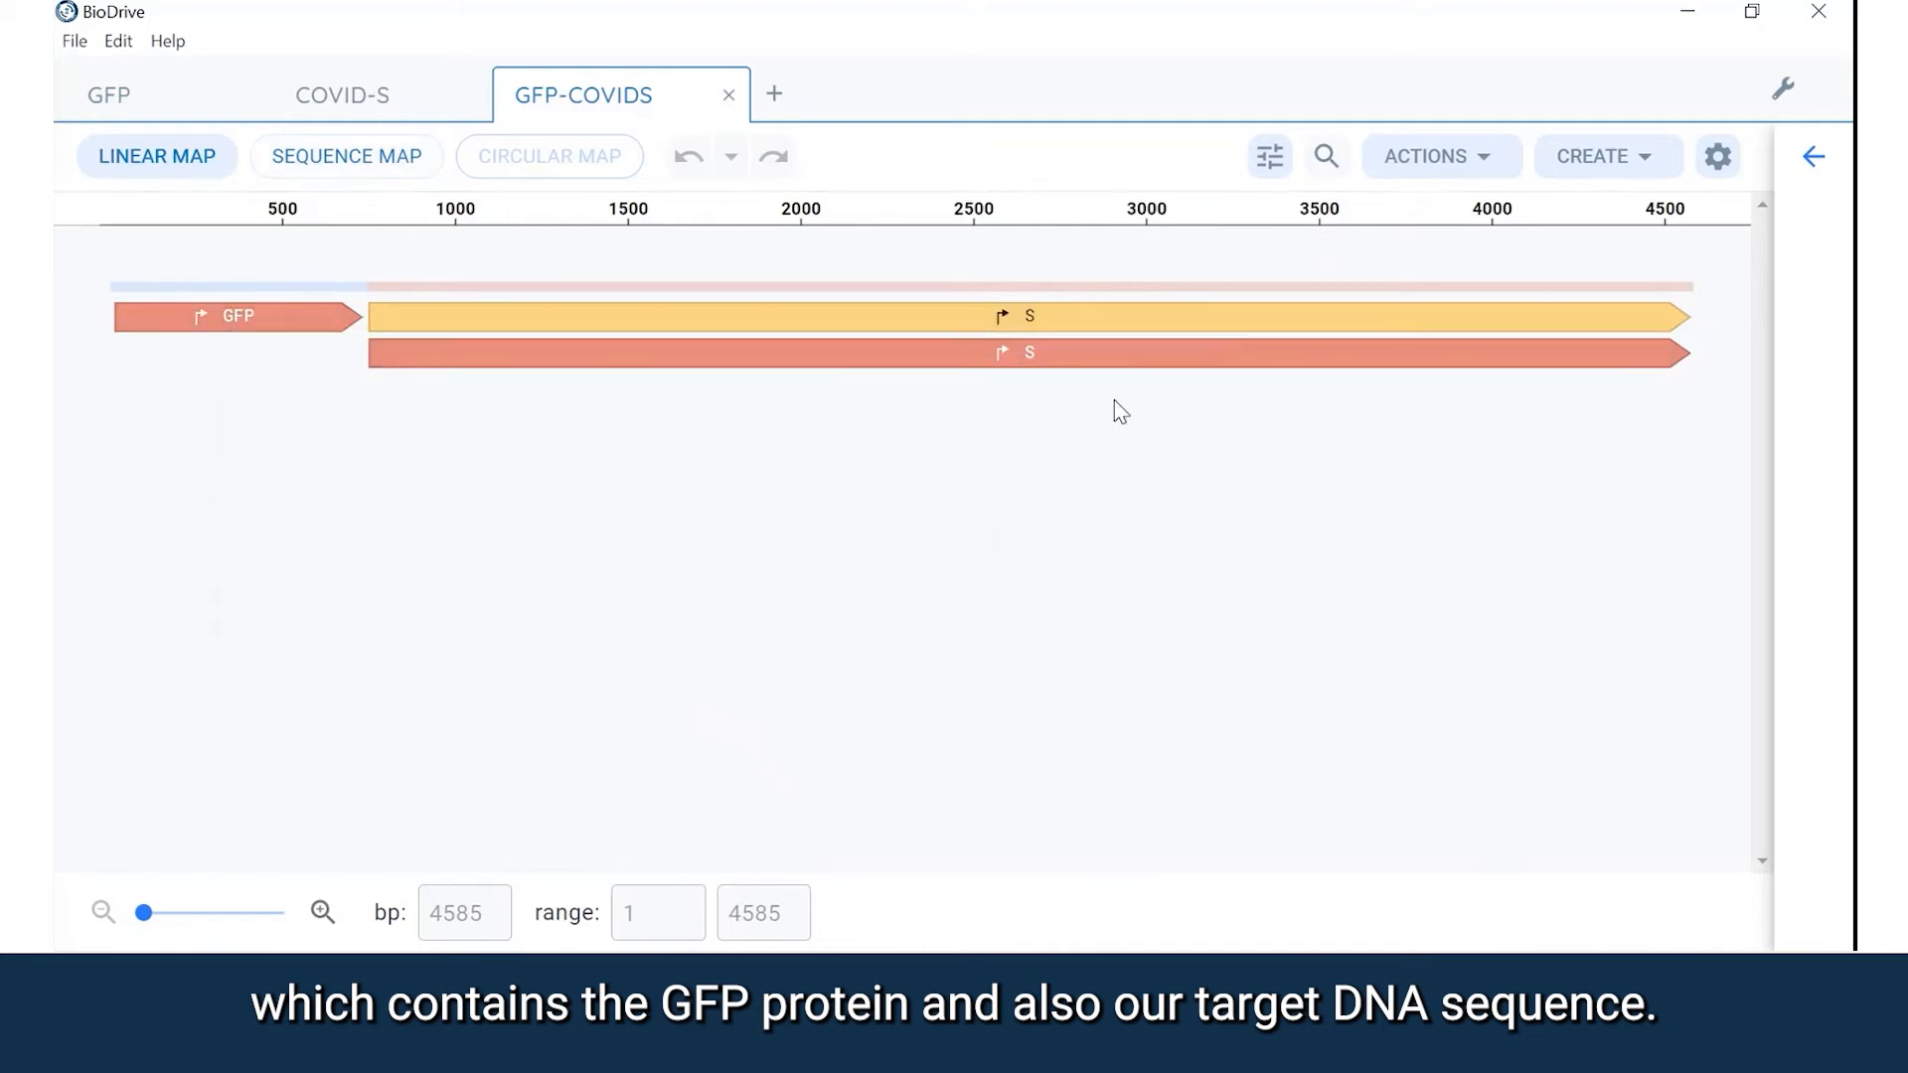
- Inspect the Acc65I cut site near the start of GFP-COVIDS in its sequence map
{"action": "mouse_move", "coordinate": [1068, 370]}
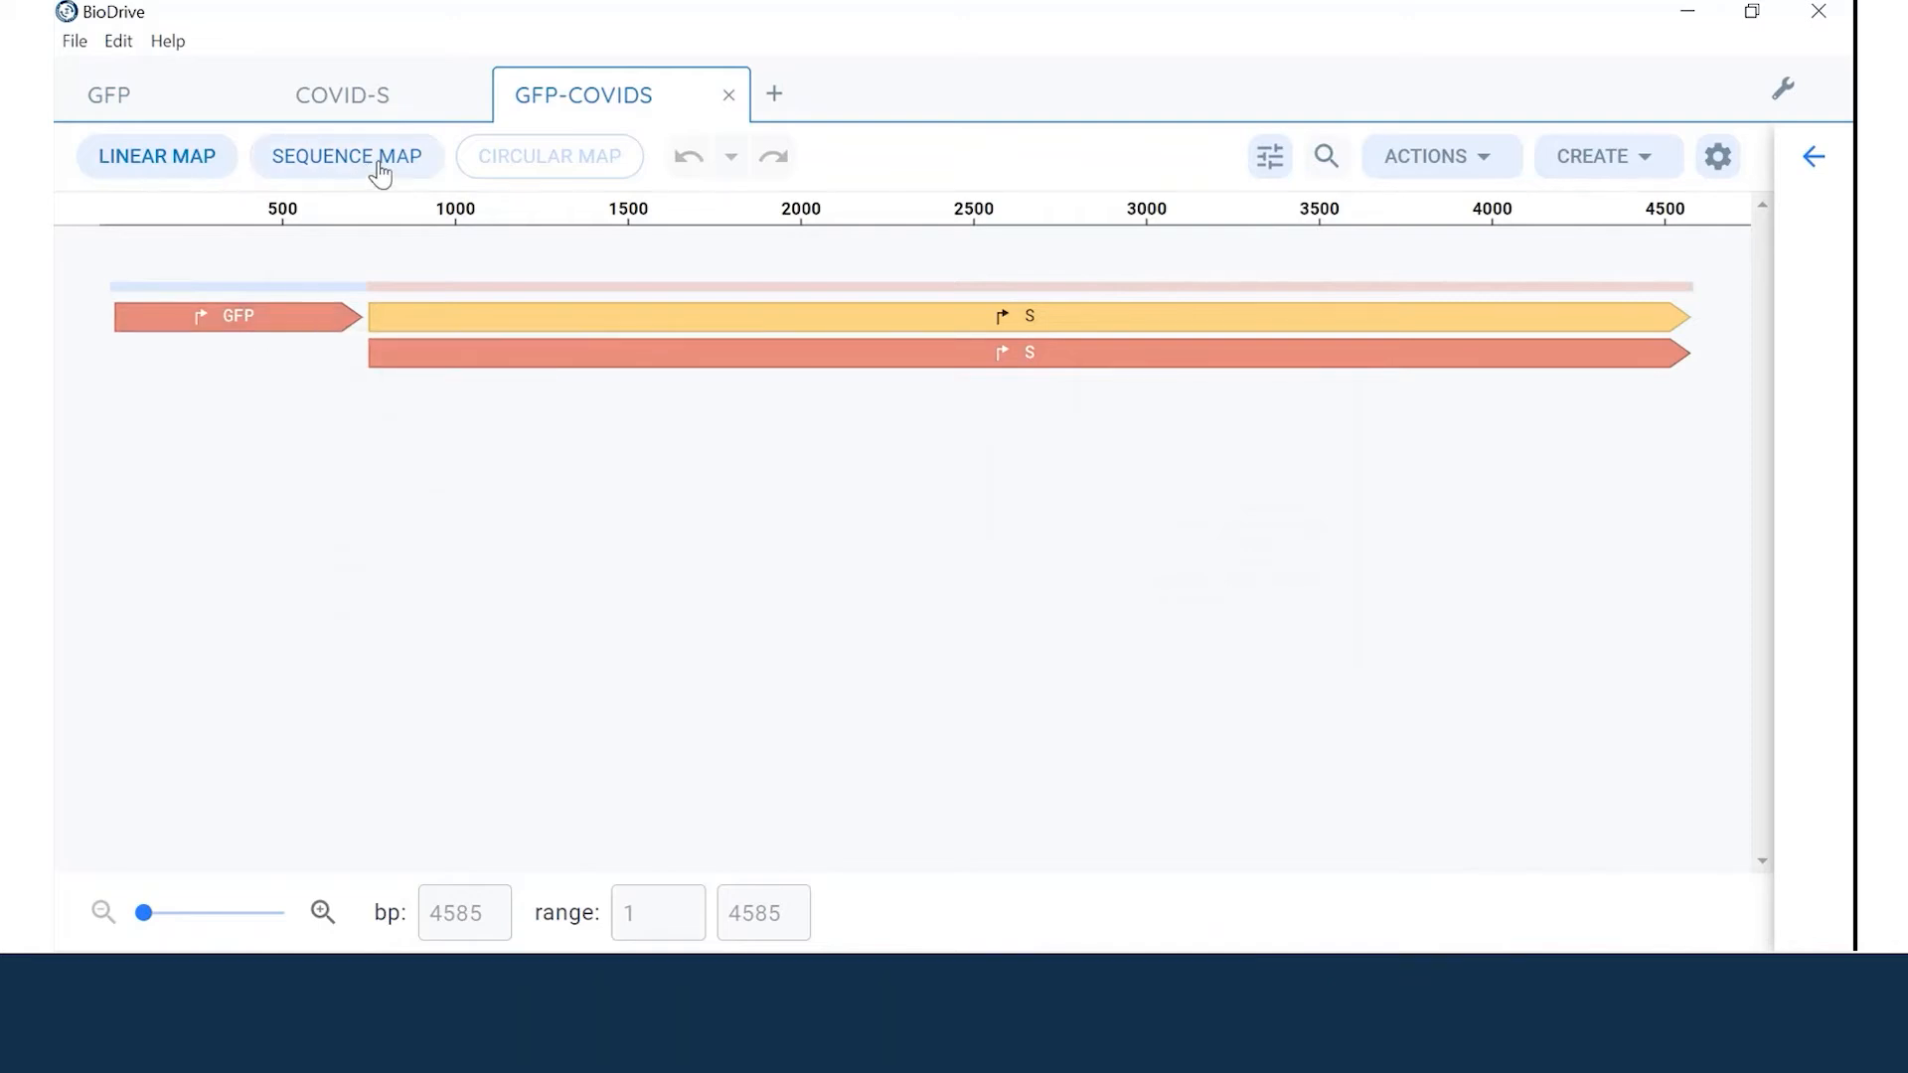
{"action": "left_click", "coordinate": [348, 172]}
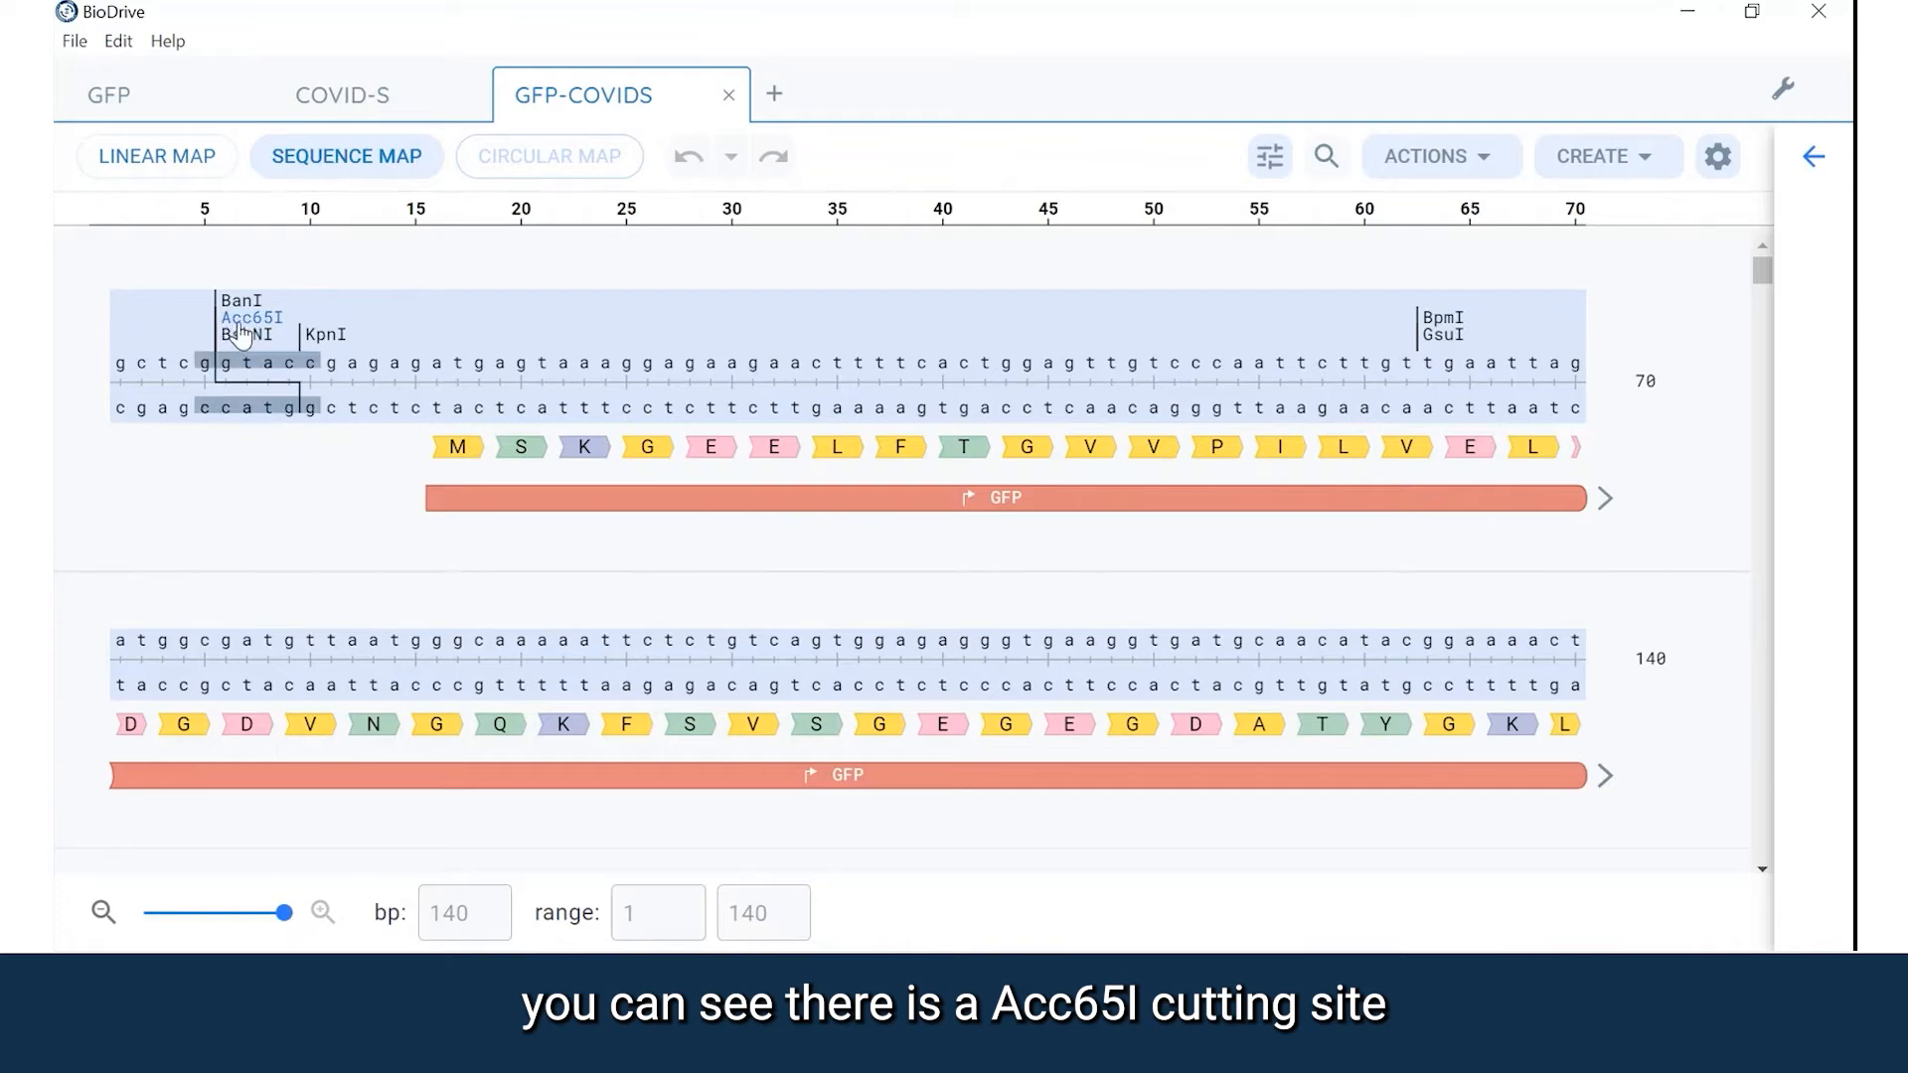
{"action": "mouse_move", "coordinate": [268, 328]}
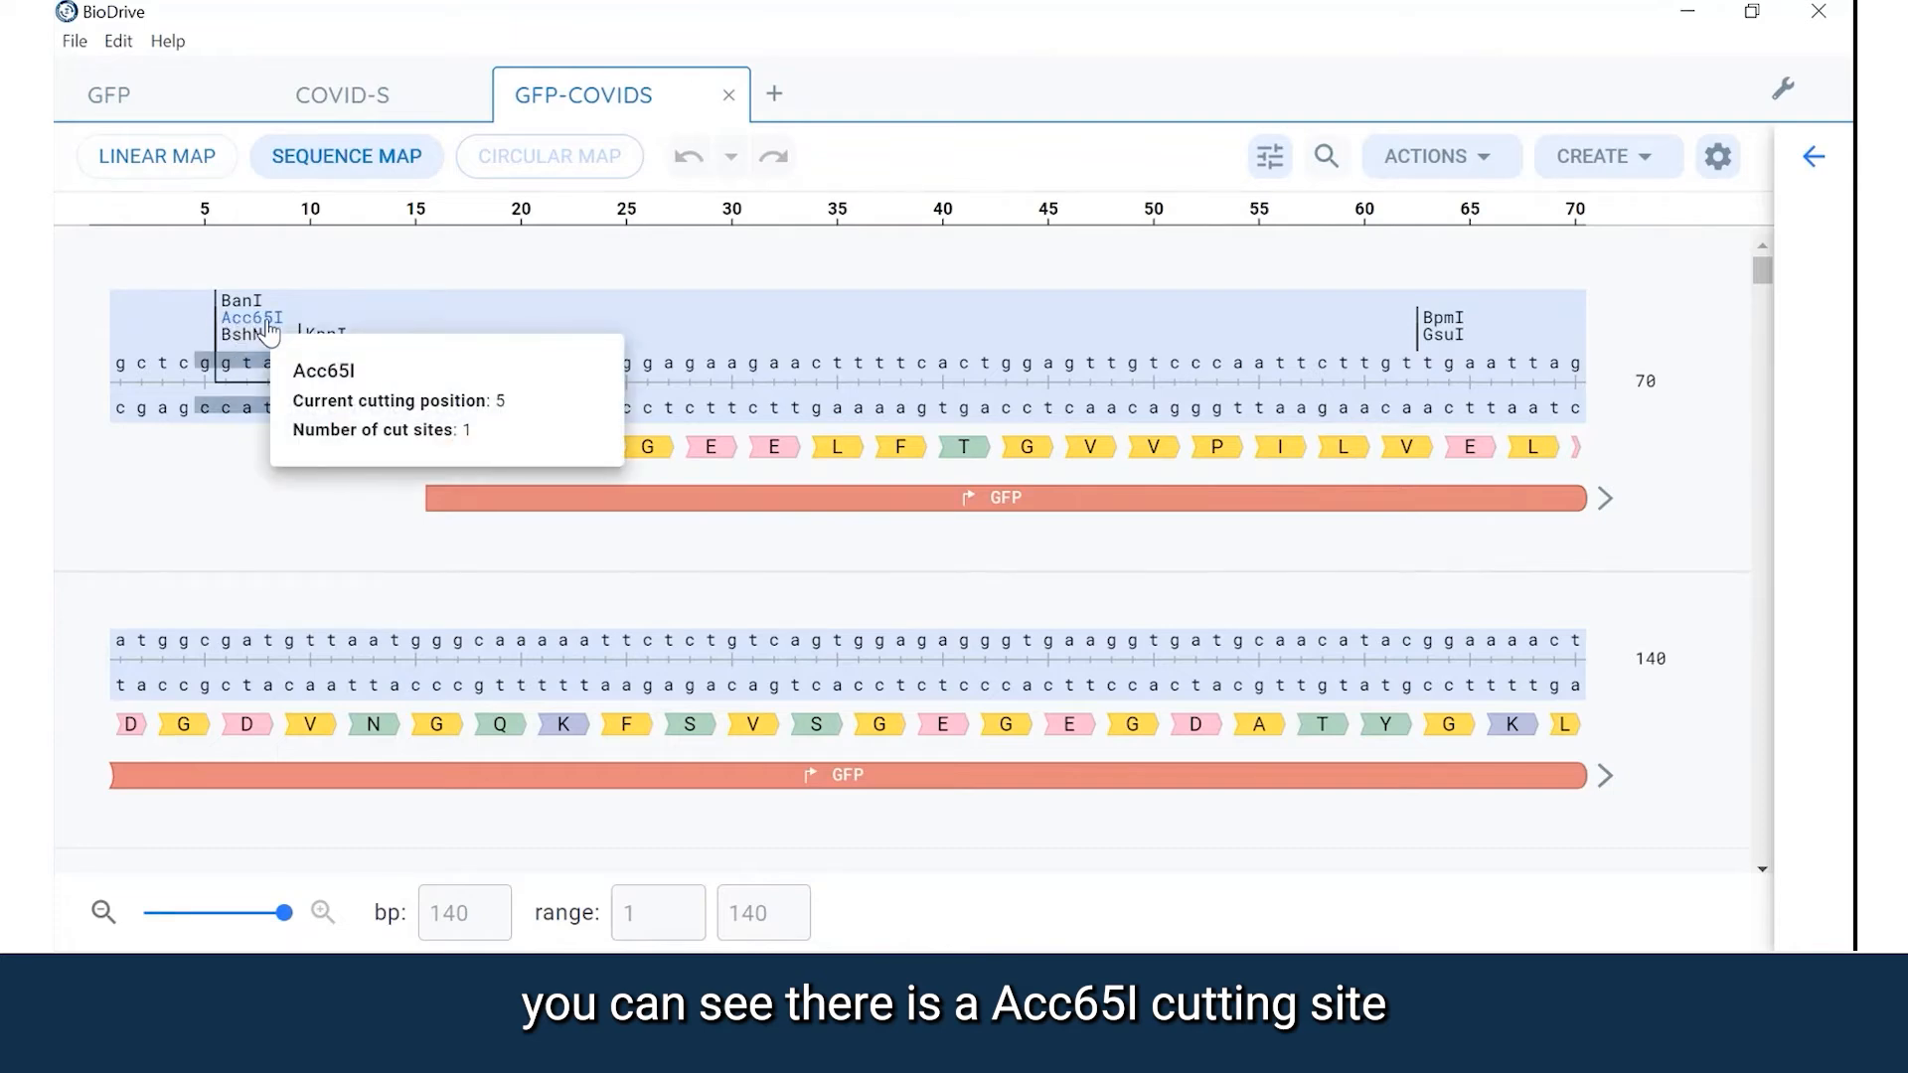
- Inspect the SalI cut site near the 3' end of the GFP-COVIDS sequence map
{"action": "scroll", "coordinate": [1765, 343], "scroll_direction": "down", "scroll_amount": 1}
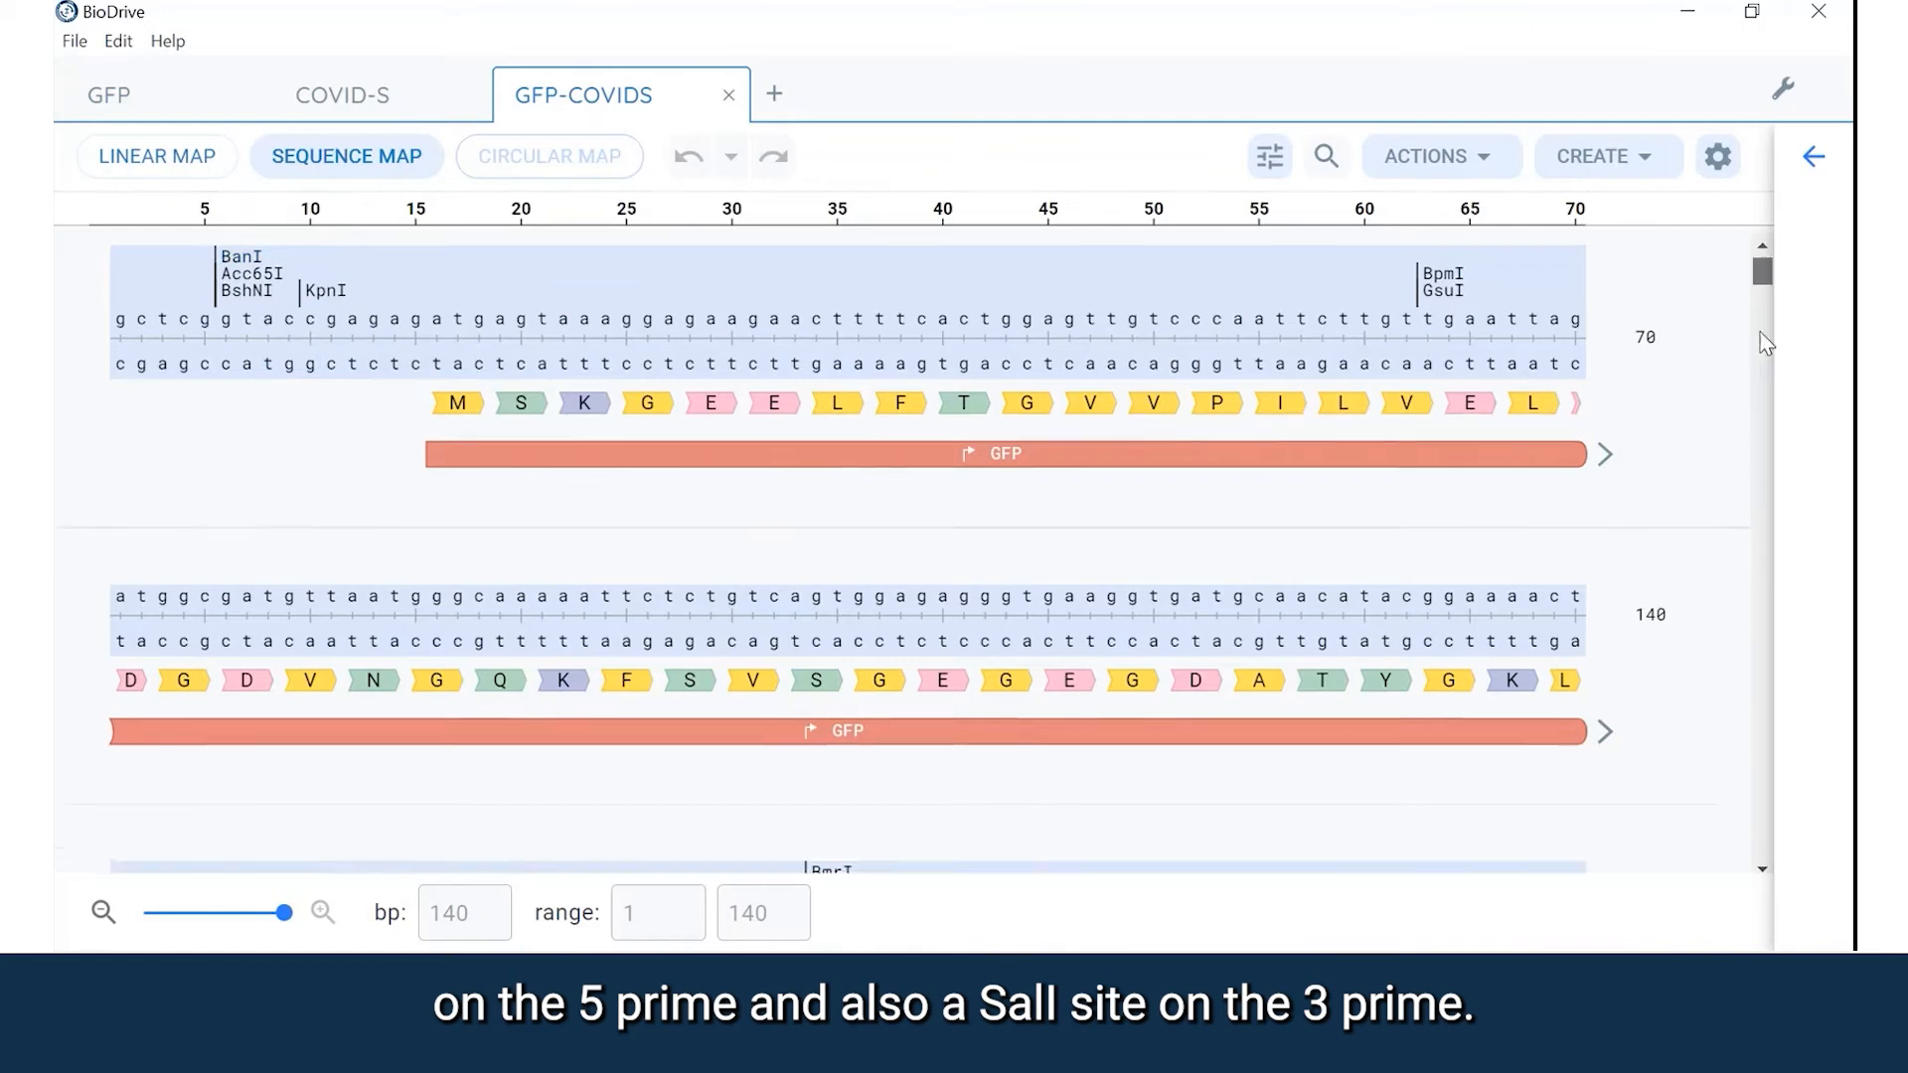
{"action": "scroll", "coordinate": [1765, 343], "scroll_direction": "down", "scroll_amount": 20}
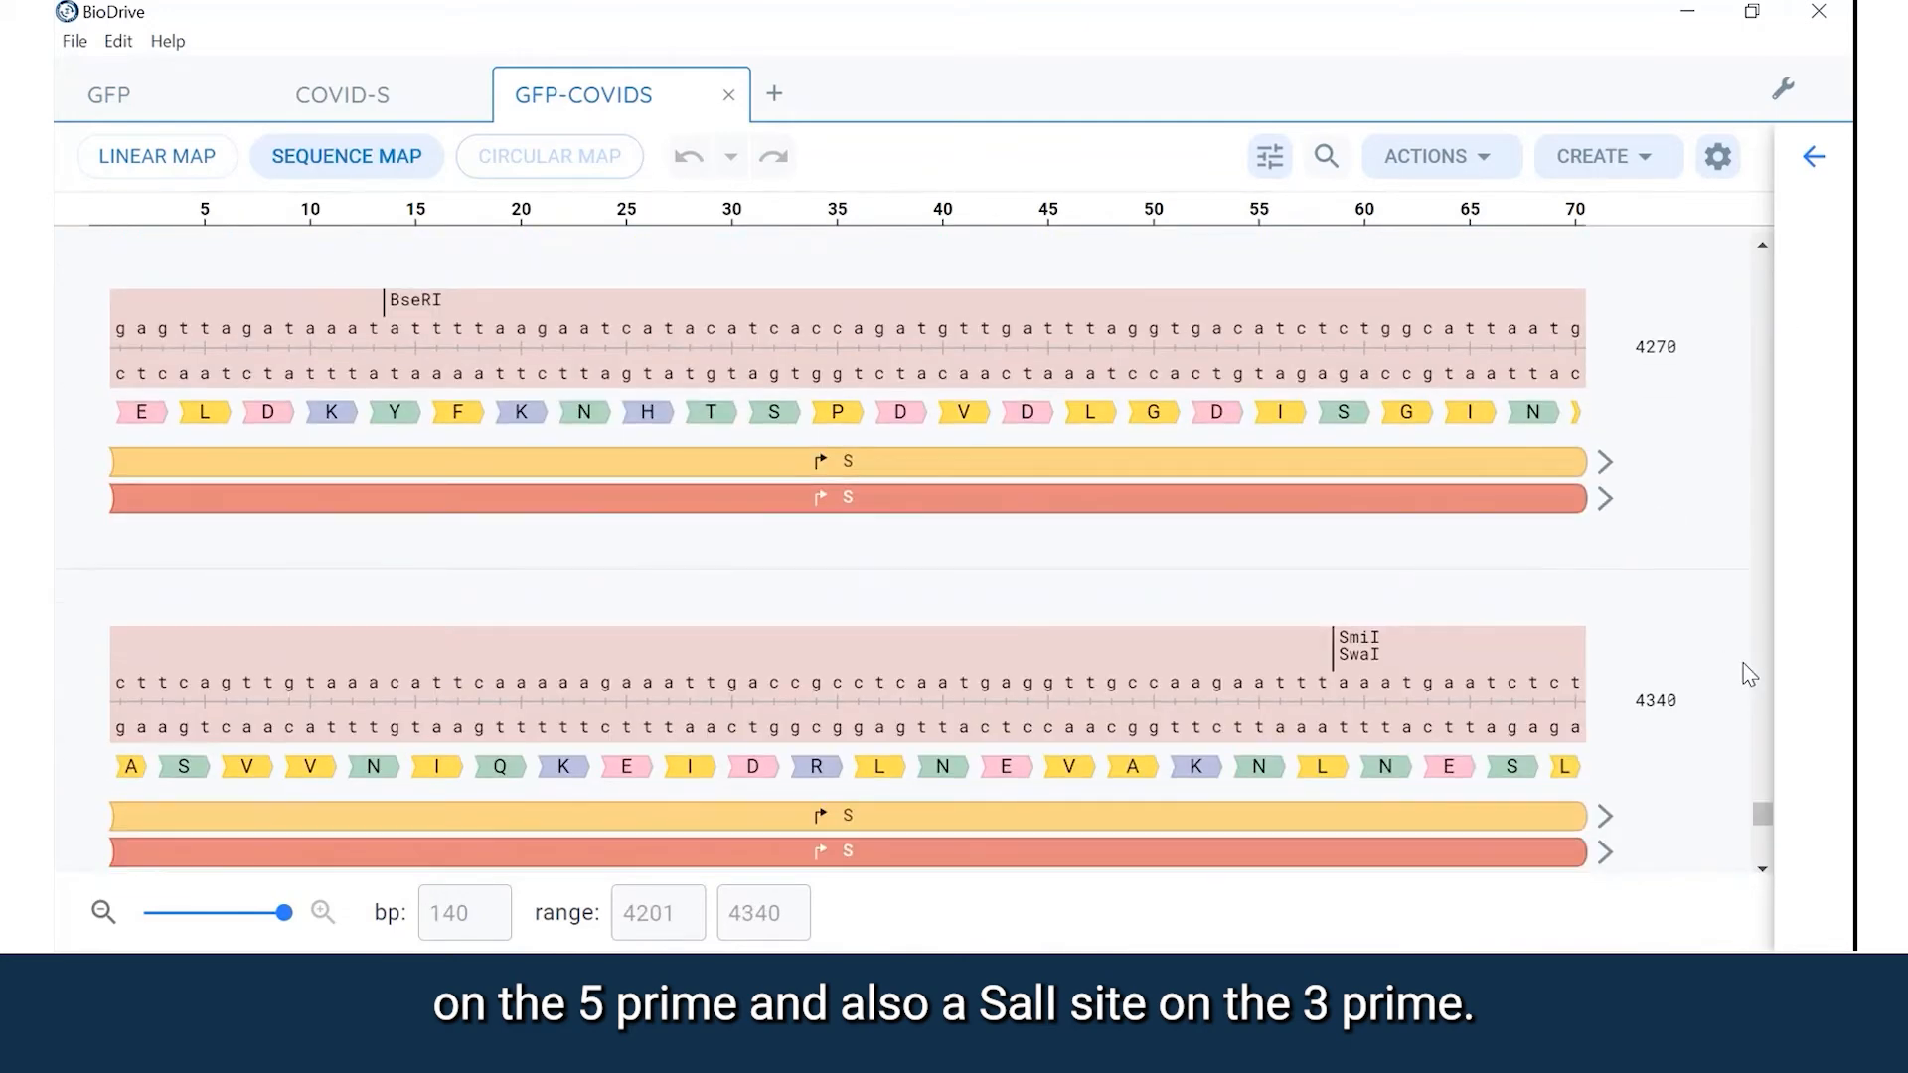
{"action": "scroll", "coordinate": [1748, 674], "scroll_direction": "down", "scroll_amount": 3}
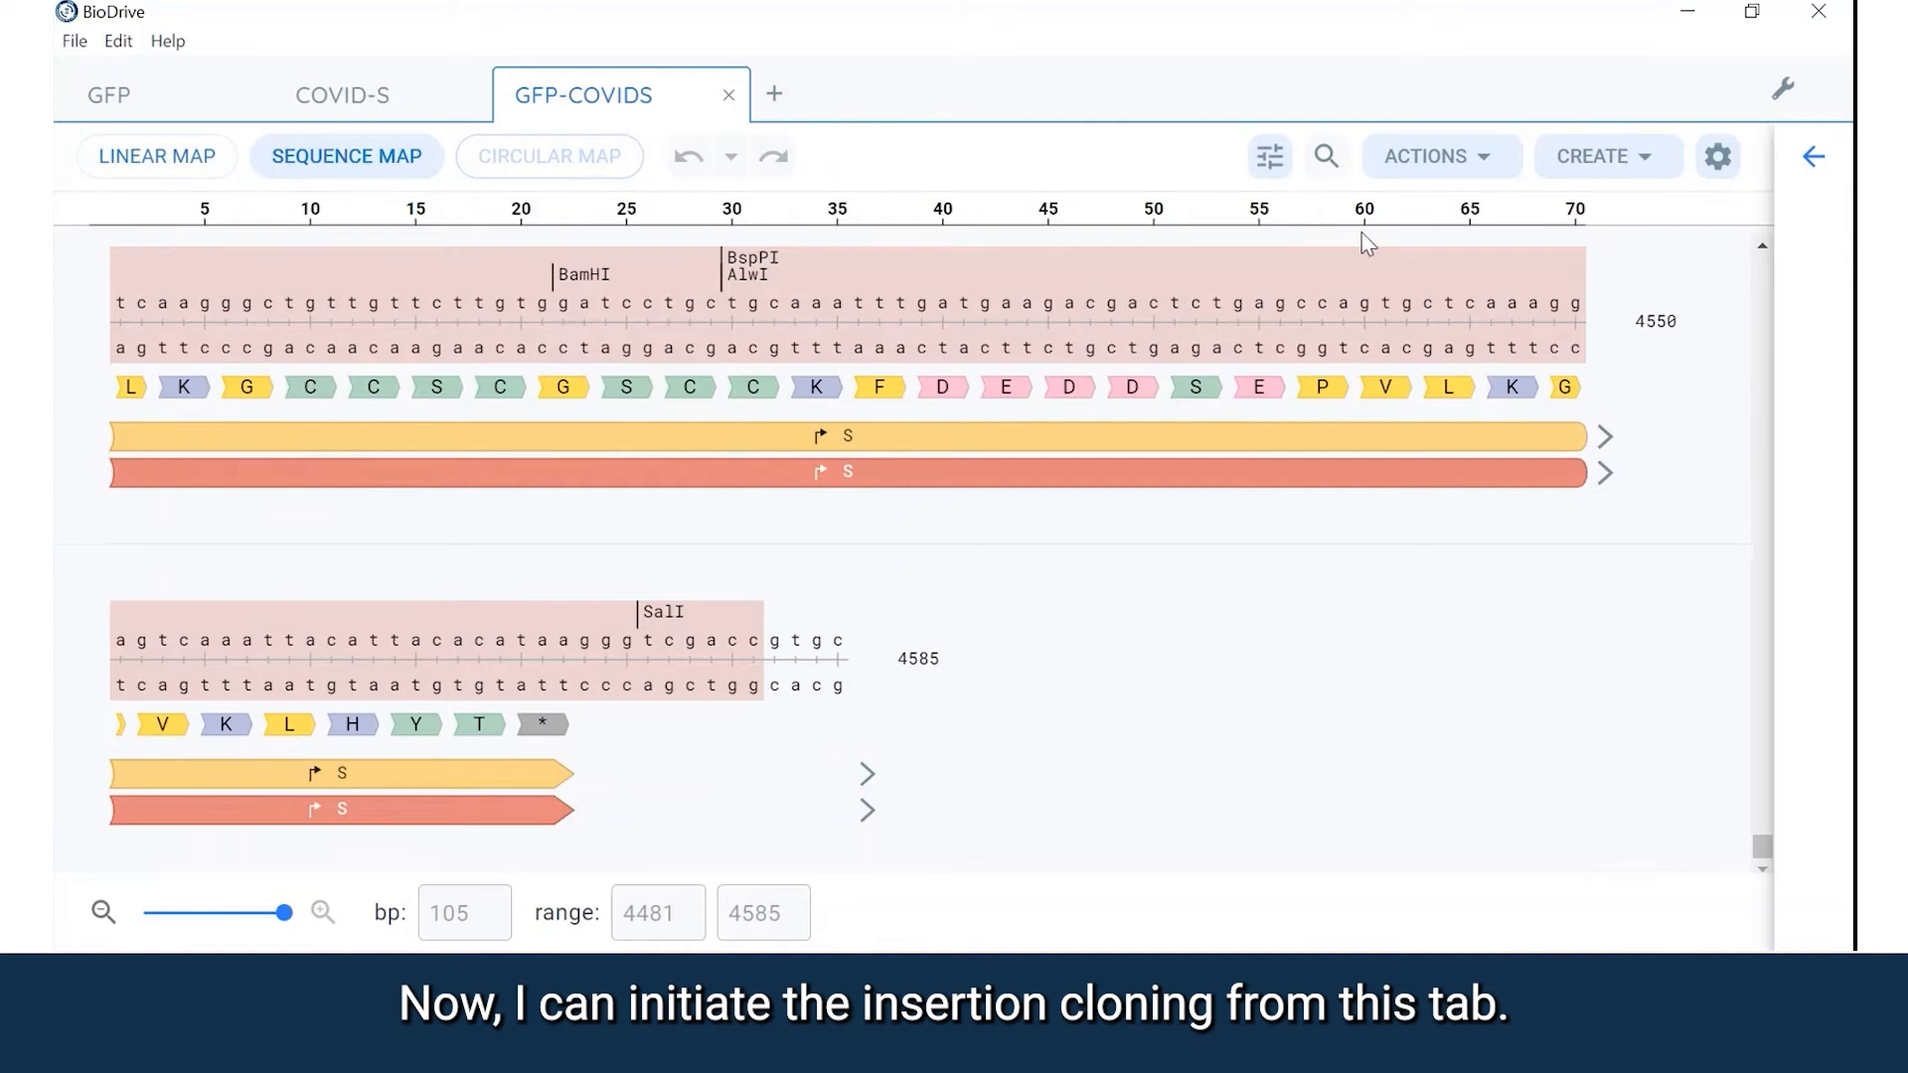
- Start an insertion cloning with GFP-COVIDS as fragment 1 and load the pUC19 vector file as fragment 2
{"action": "left_click", "coordinate": [1644, 157]}
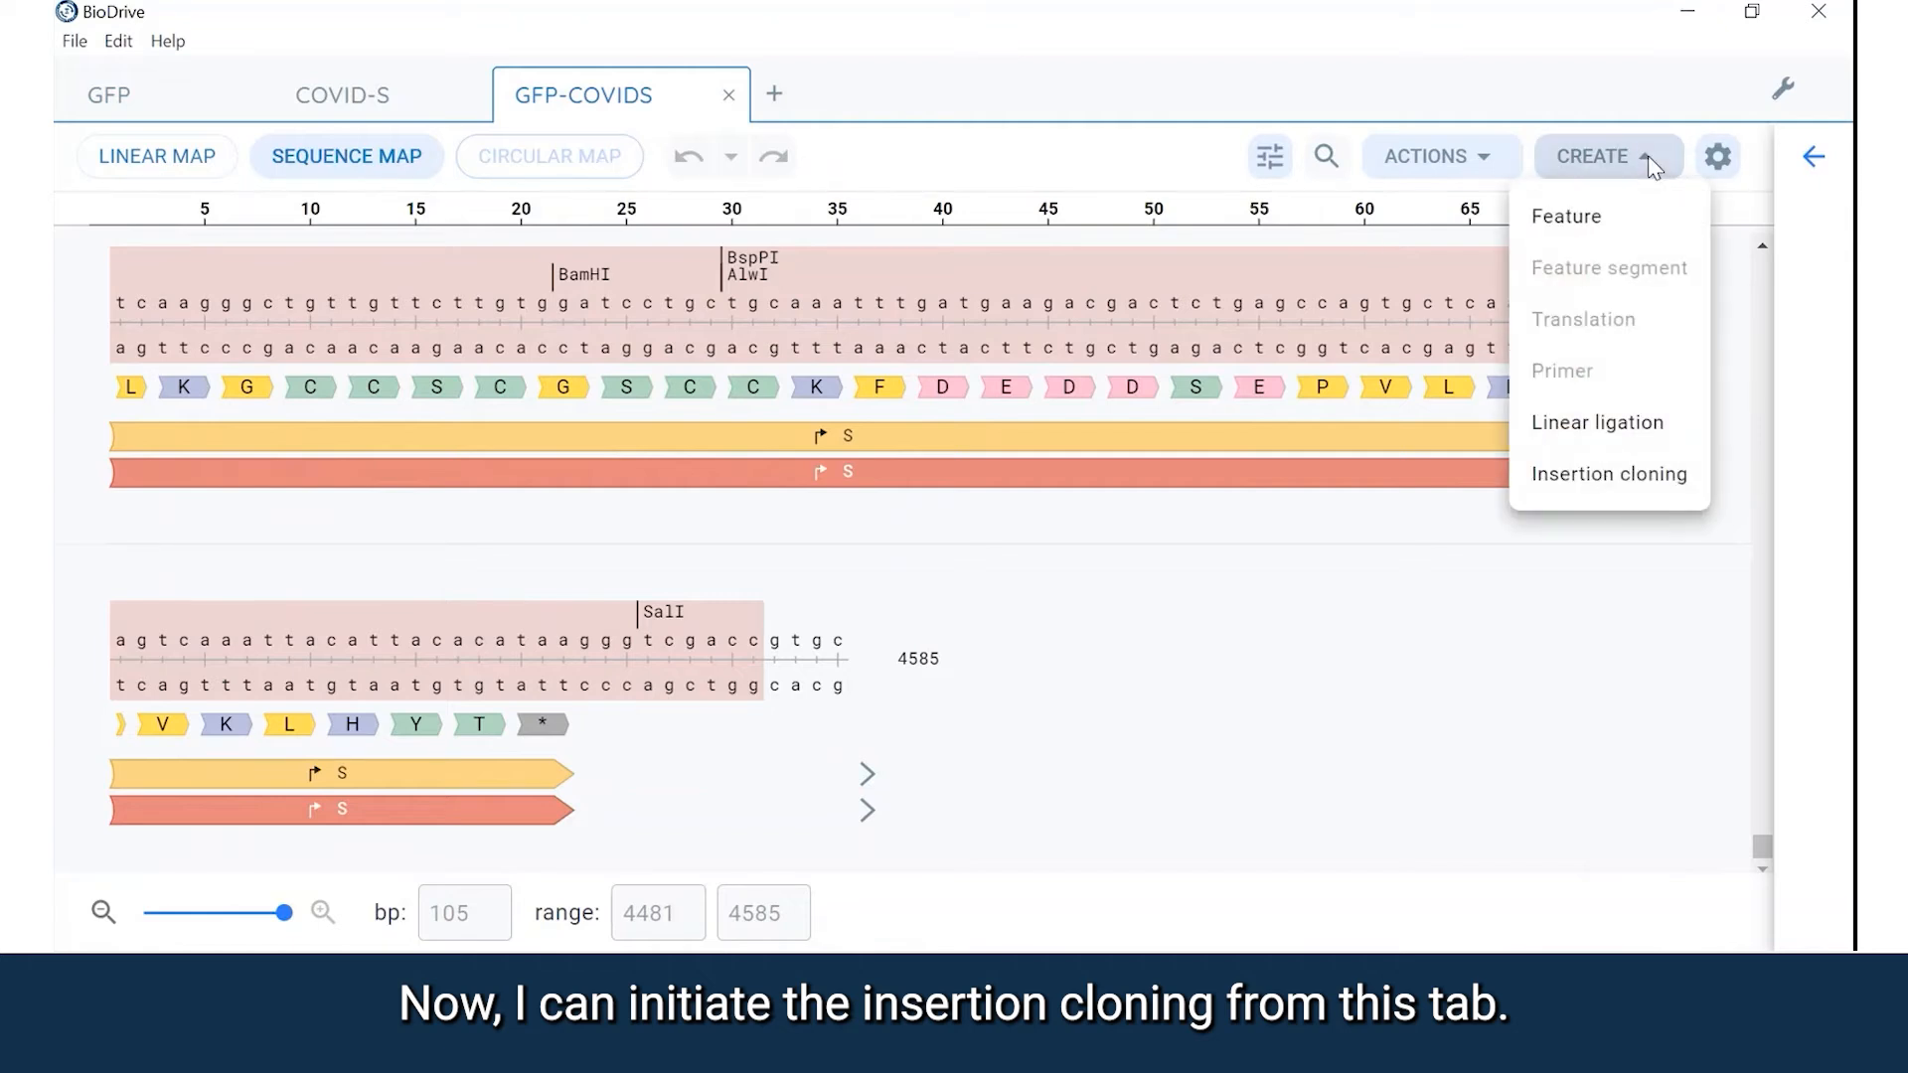
{"action": "left_click", "coordinate": [1610, 475]}
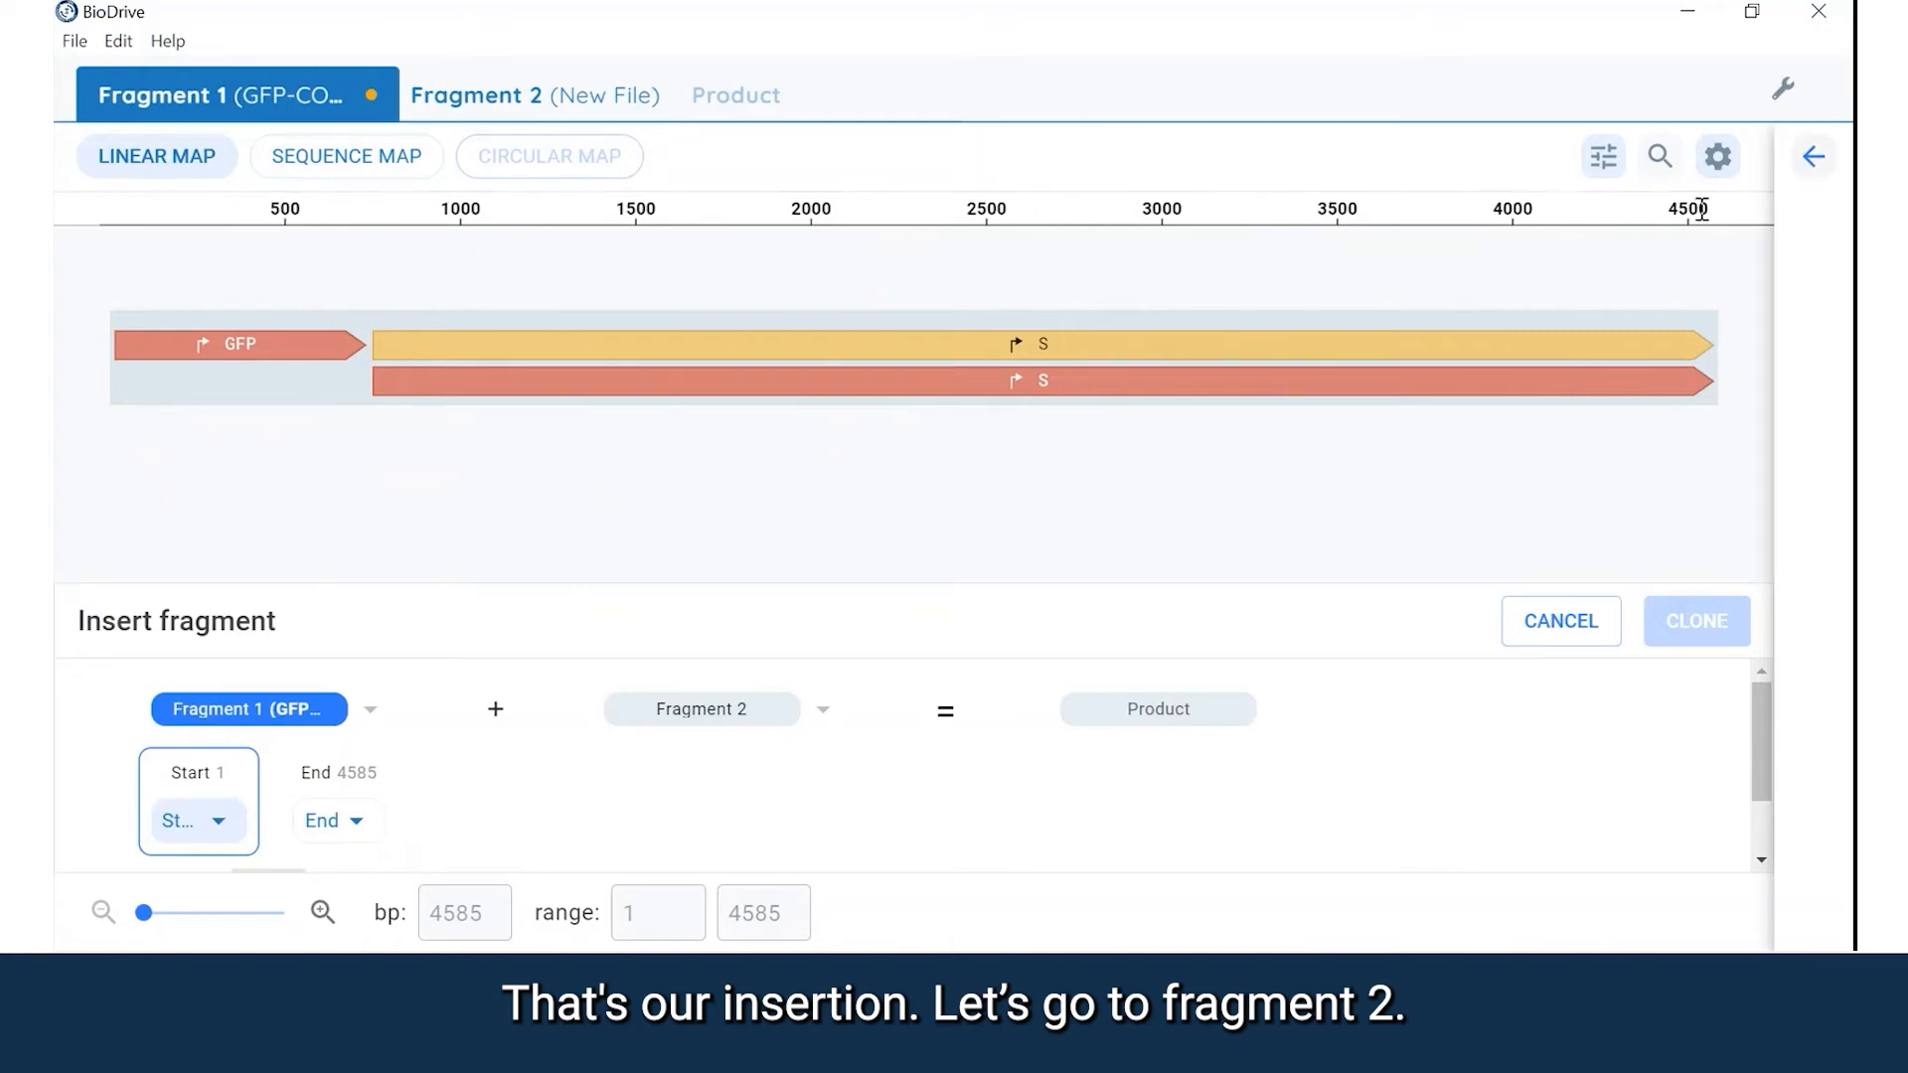
{"action": "left_click", "coordinate": [1814, 156]}
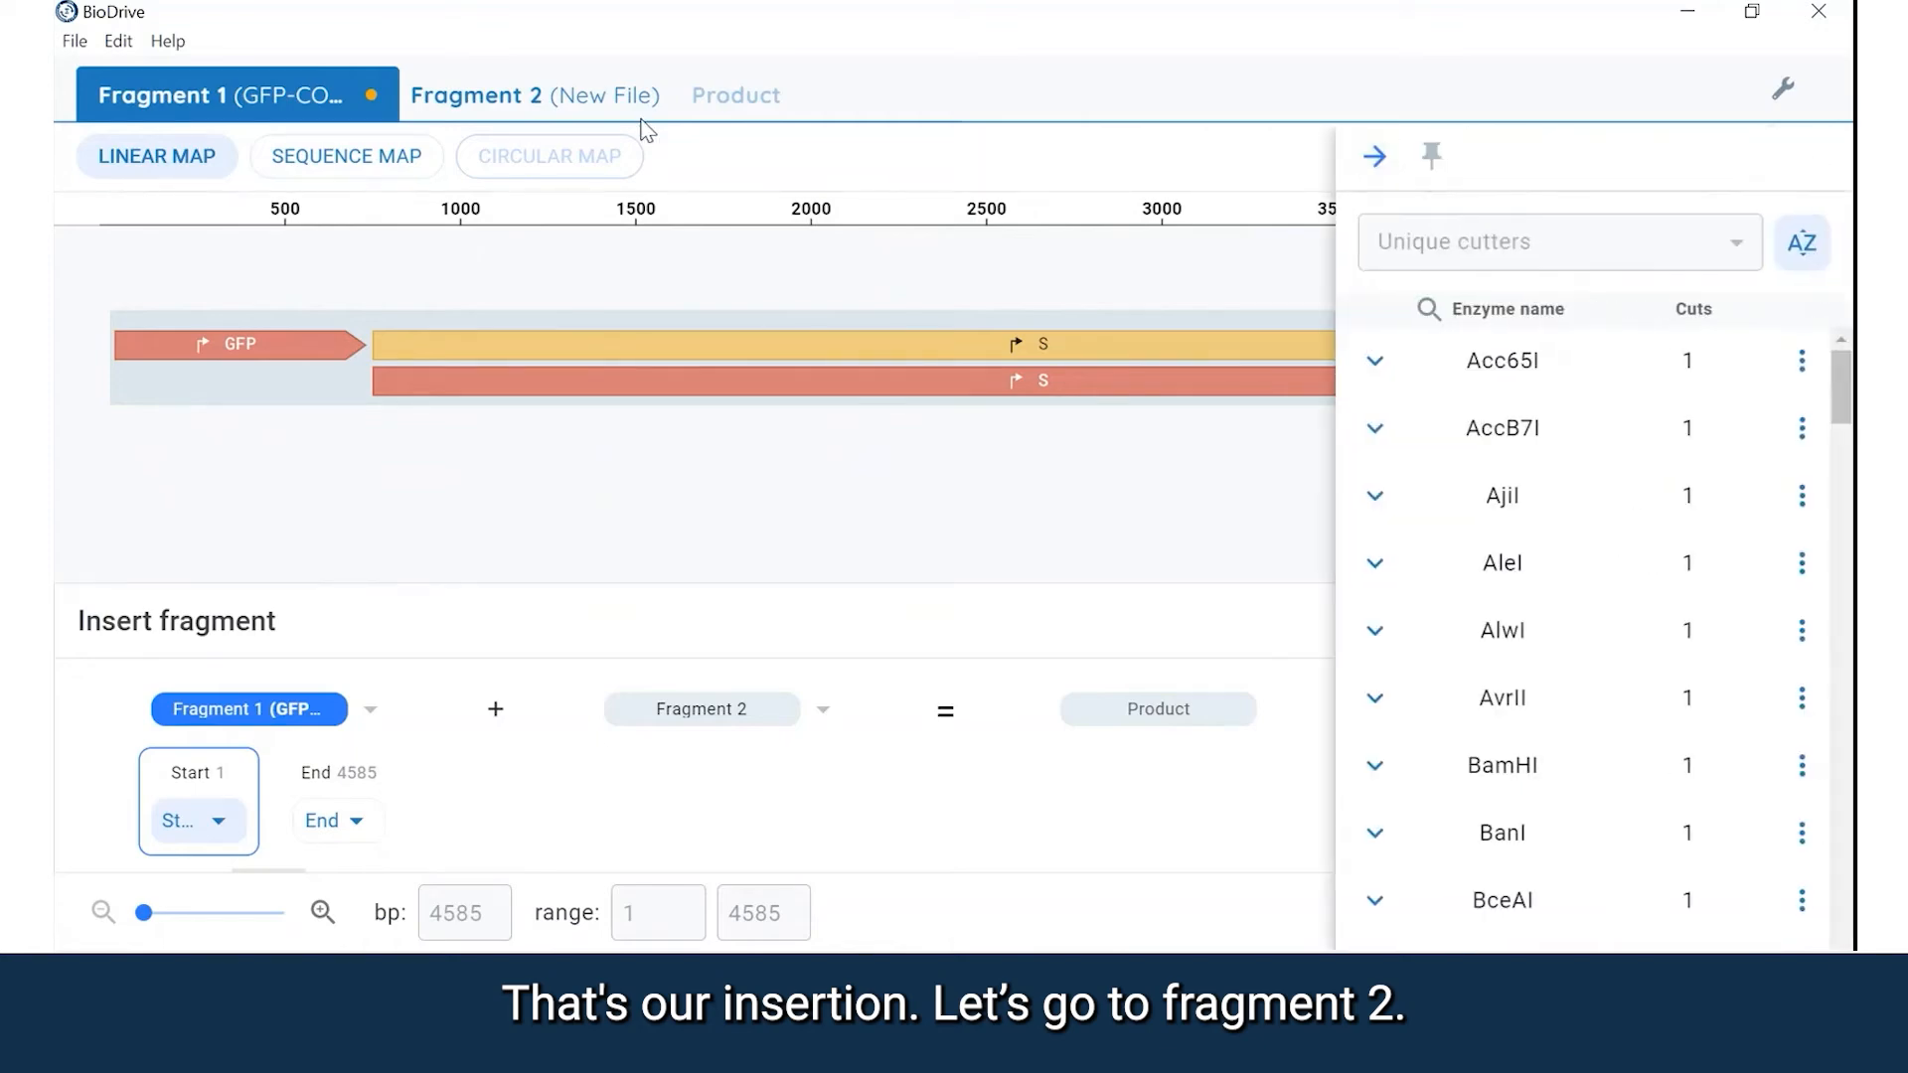
{"action": "left_click", "coordinate": [520, 97]}
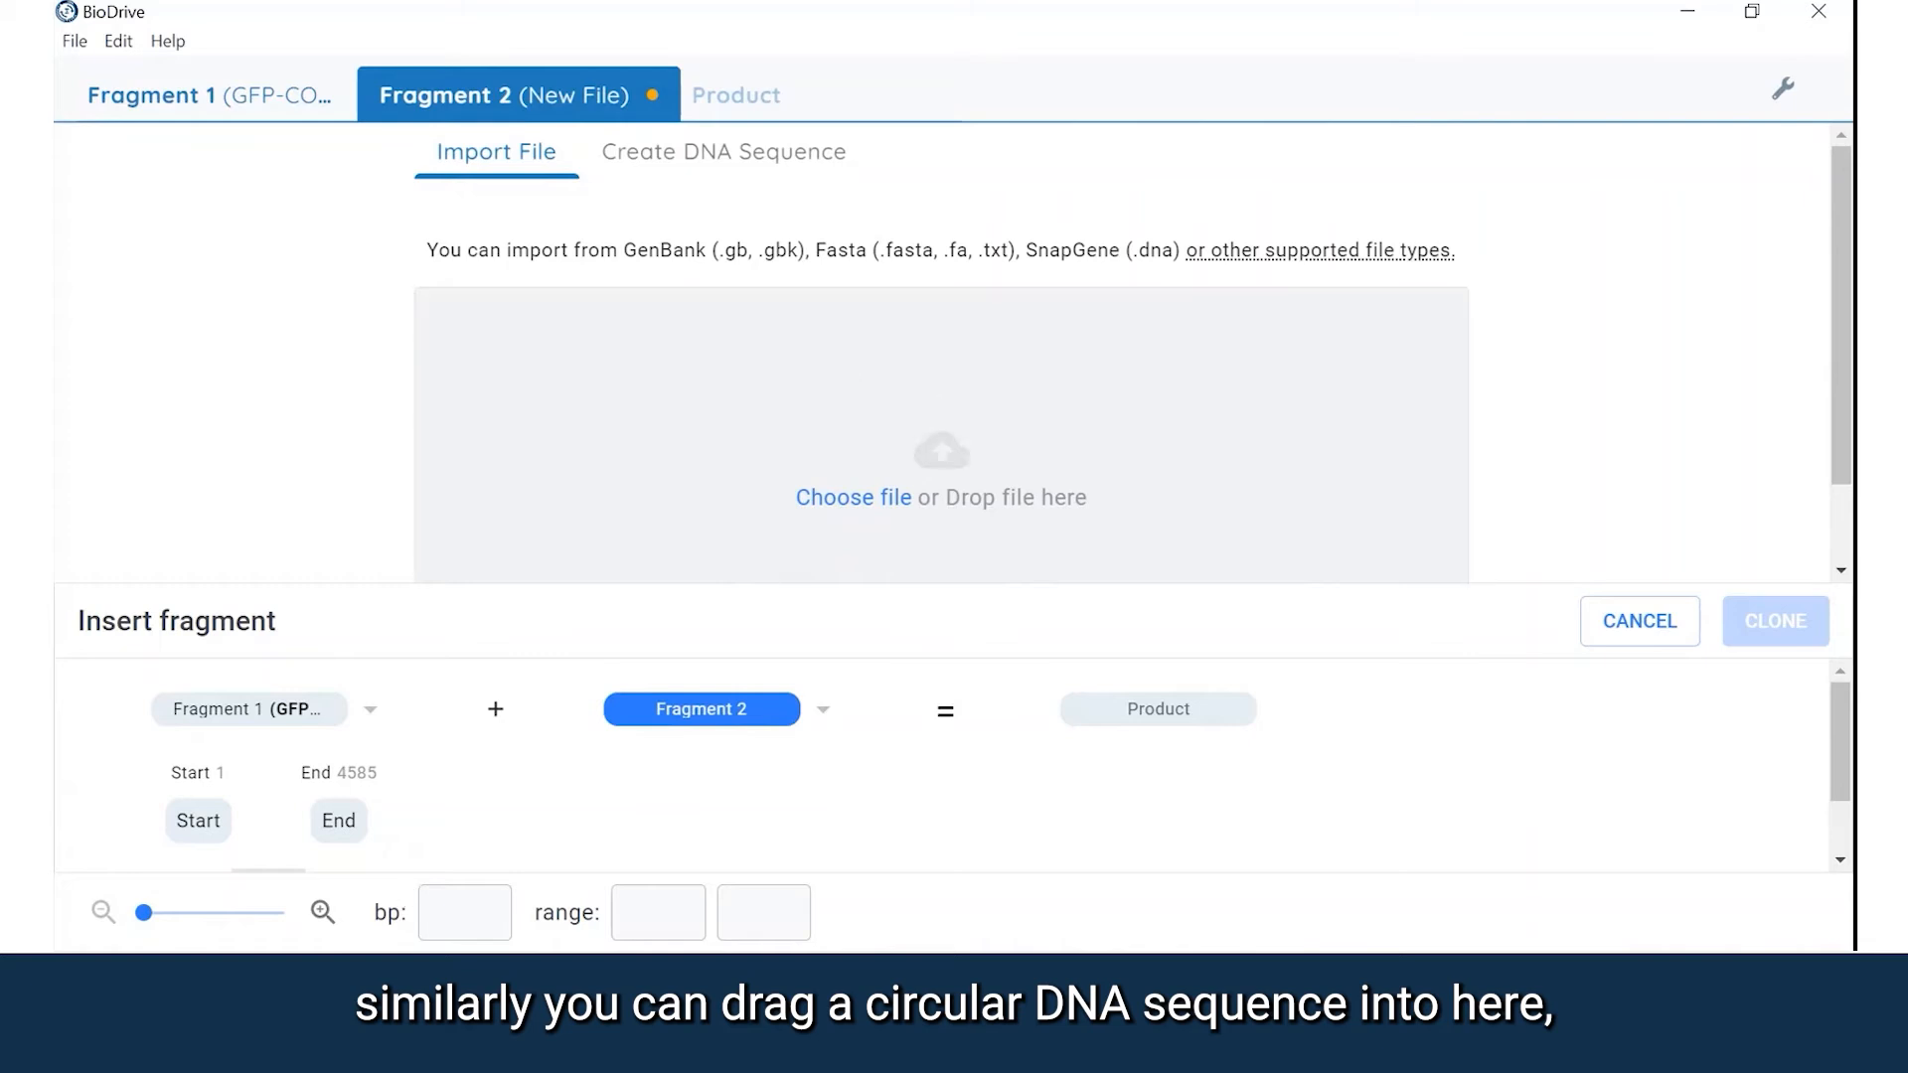
{"action": "left_click", "coordinate": [298, 978]}
{"action": "left_click_drag", "start_coordinate": [278, 791], "coordinate": [998, 459]}
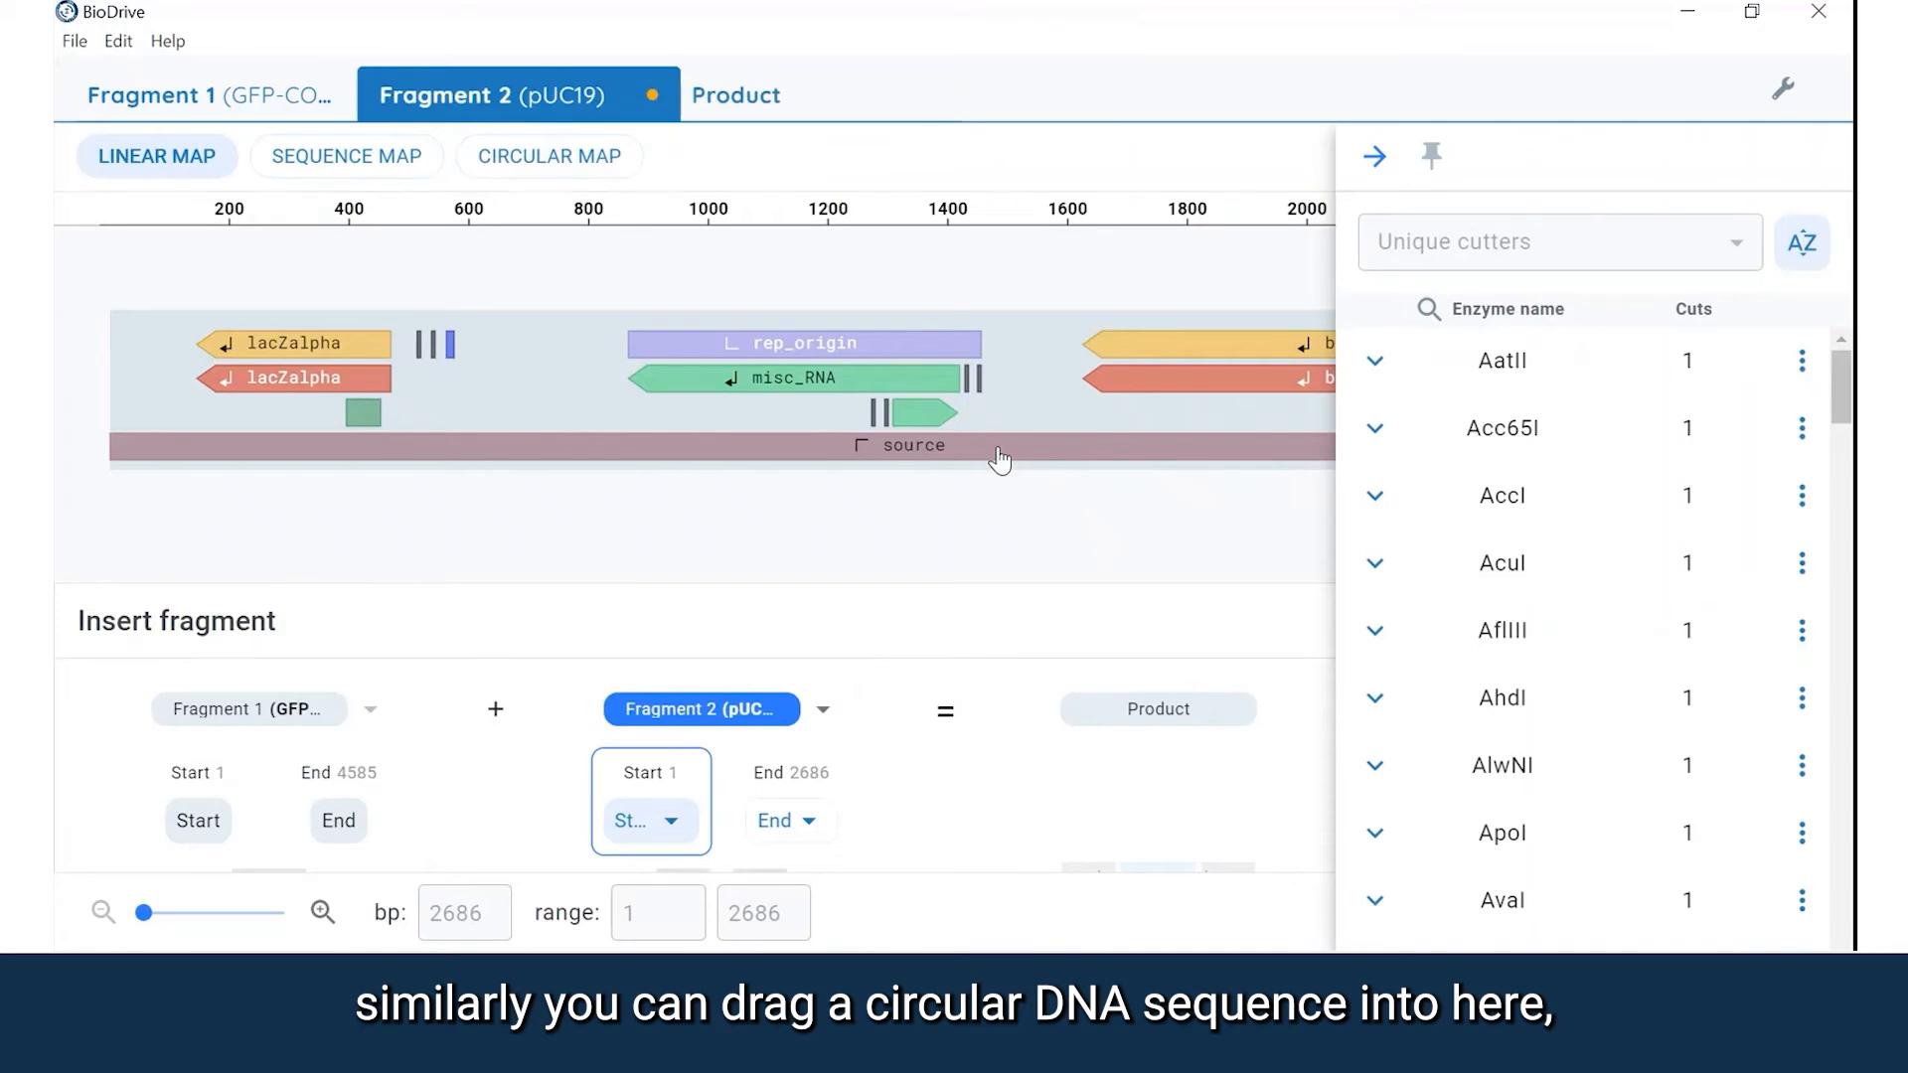
- View pUC19 as a circular map and inspect its multiple cloning site feature
{"action": "left_click", "coordinate": [537, 156]}
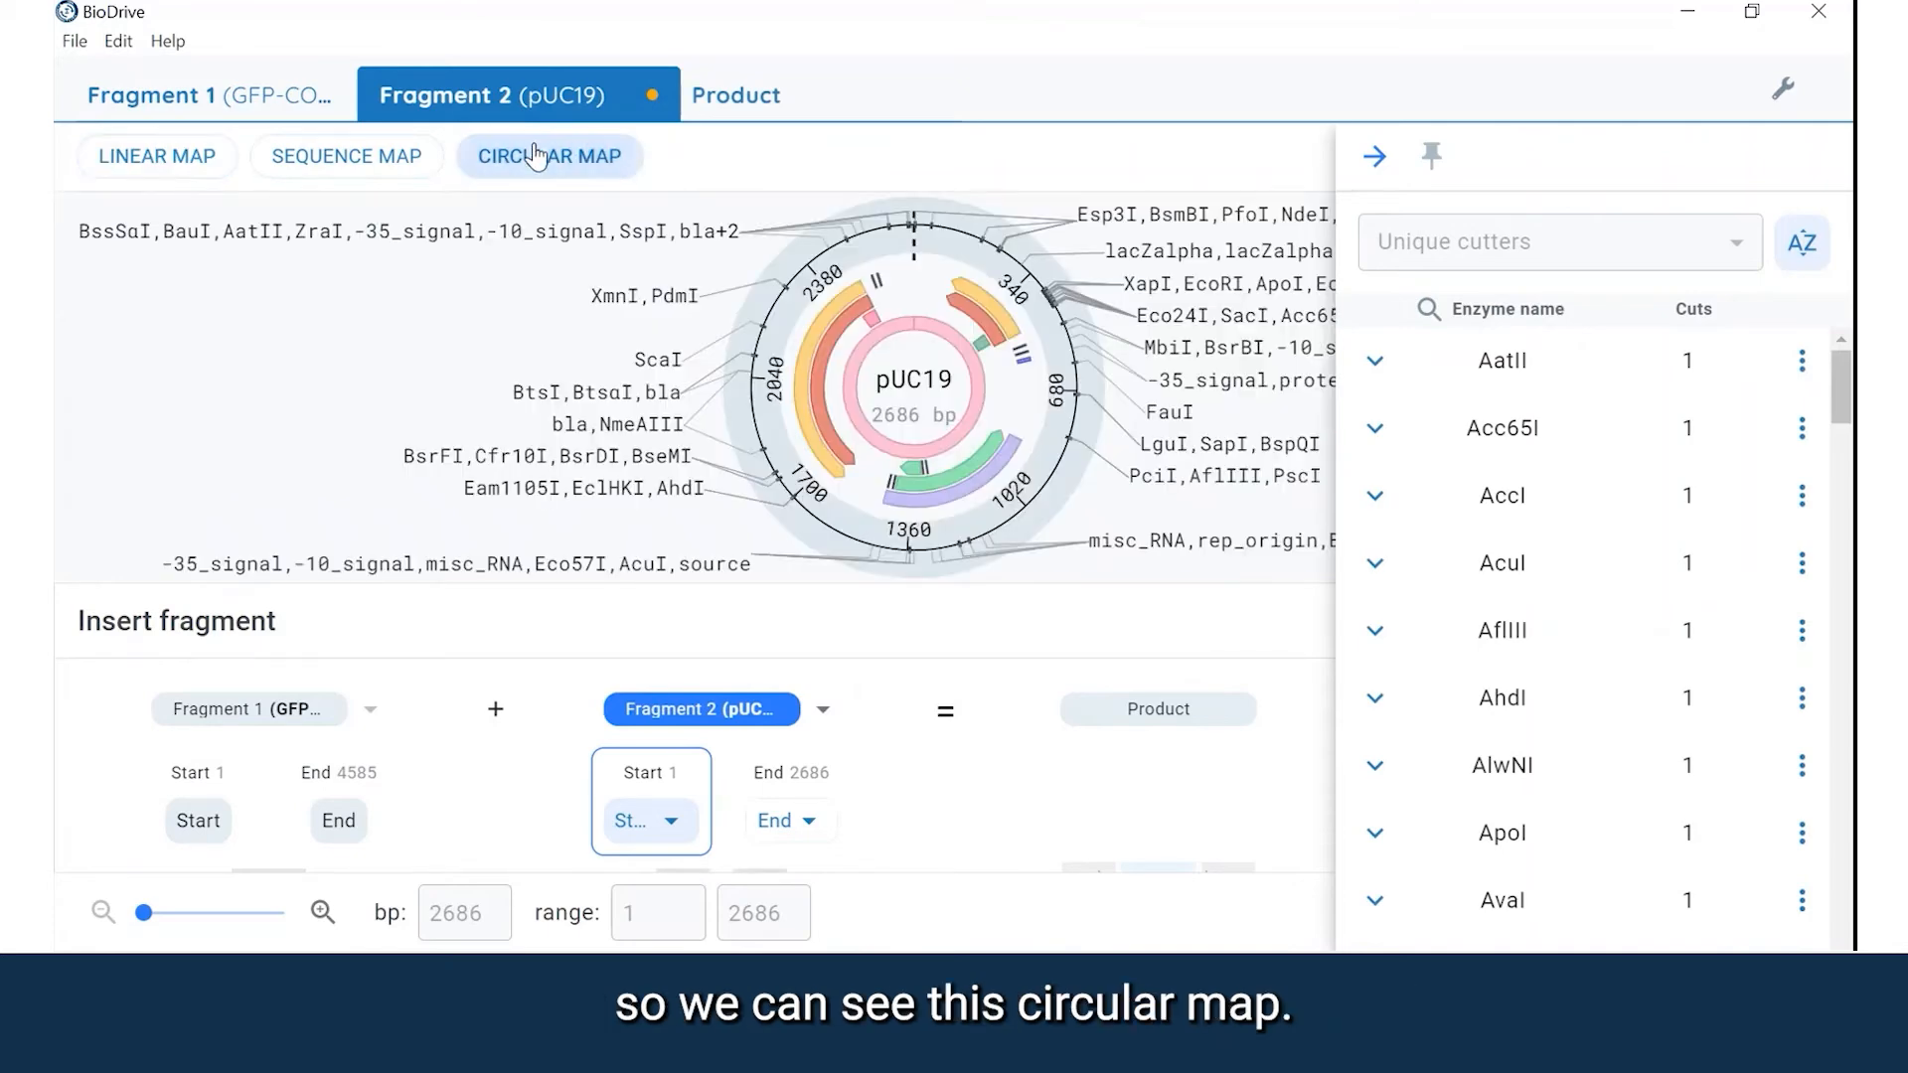
{"action": "mouse_move", "coordinate": [984, 353]}
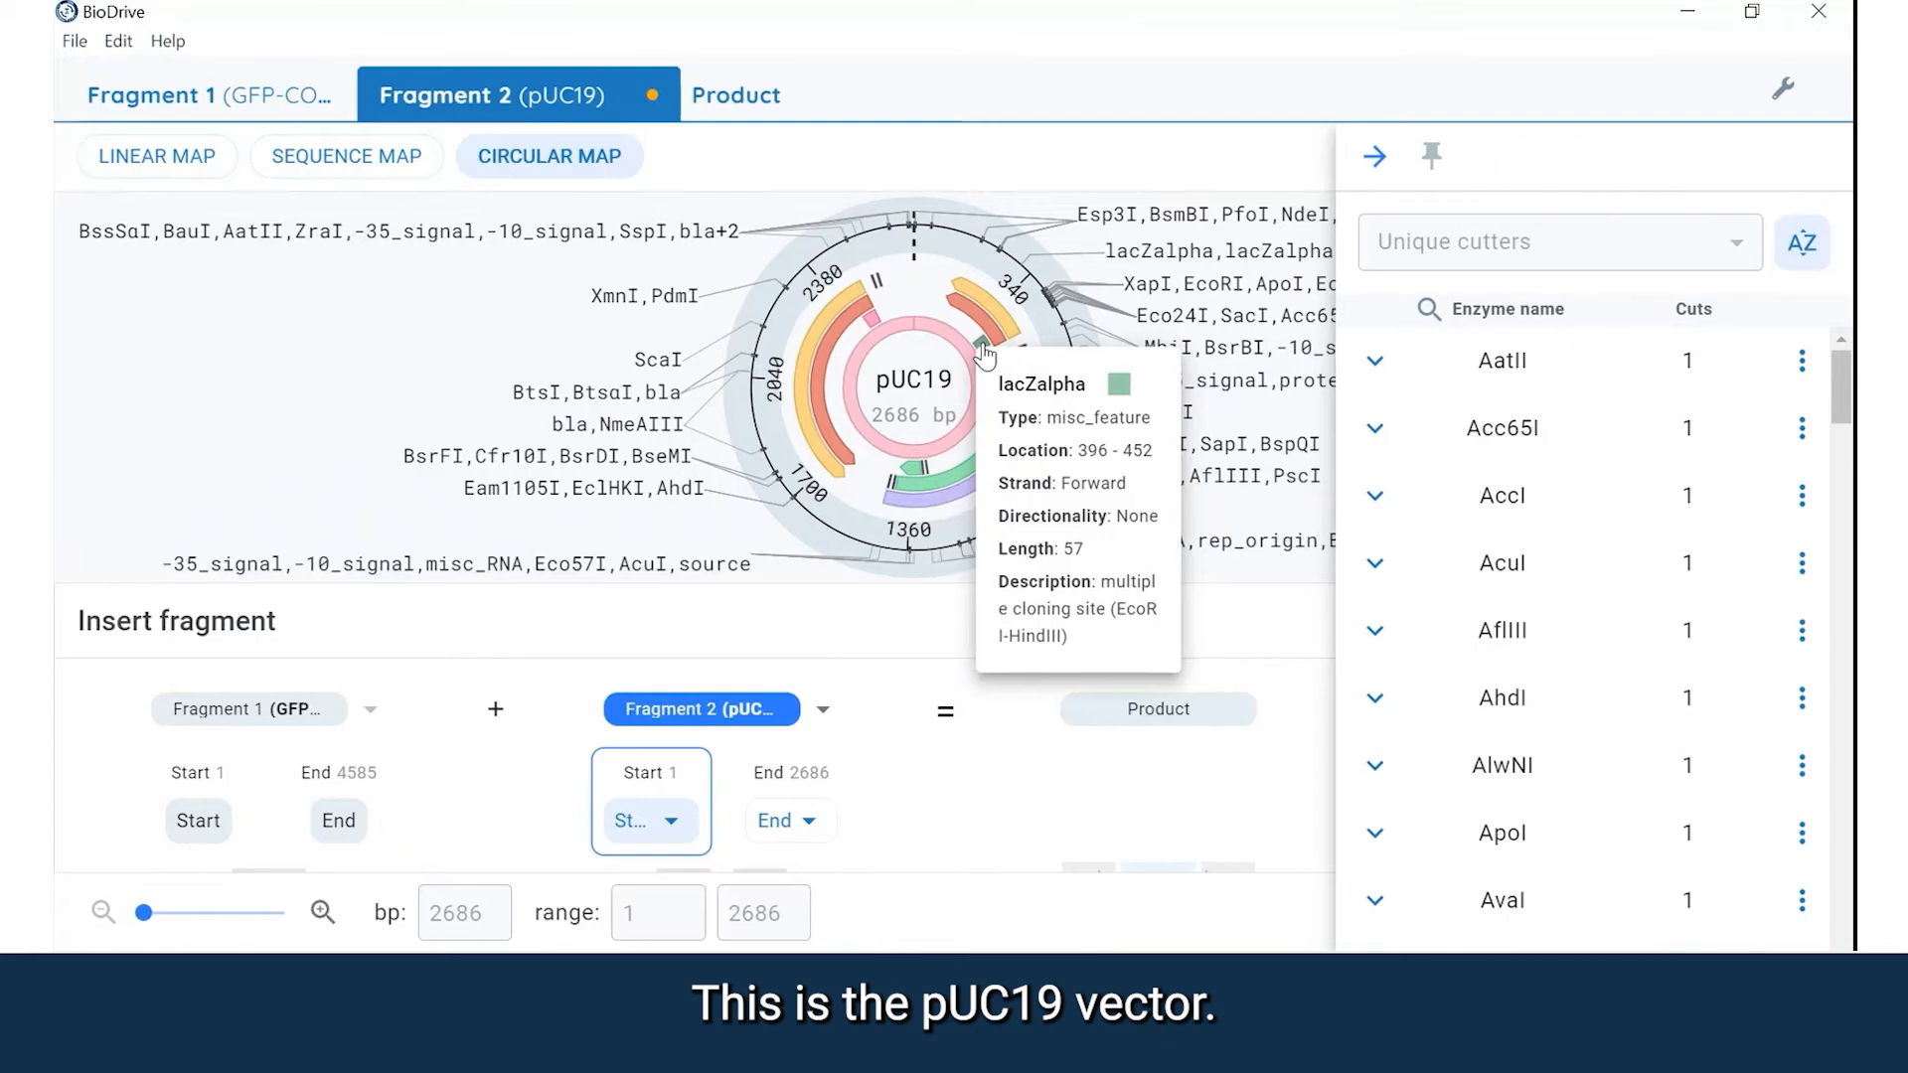
{"action": "left_click", "coordinate": [1374, 156]}
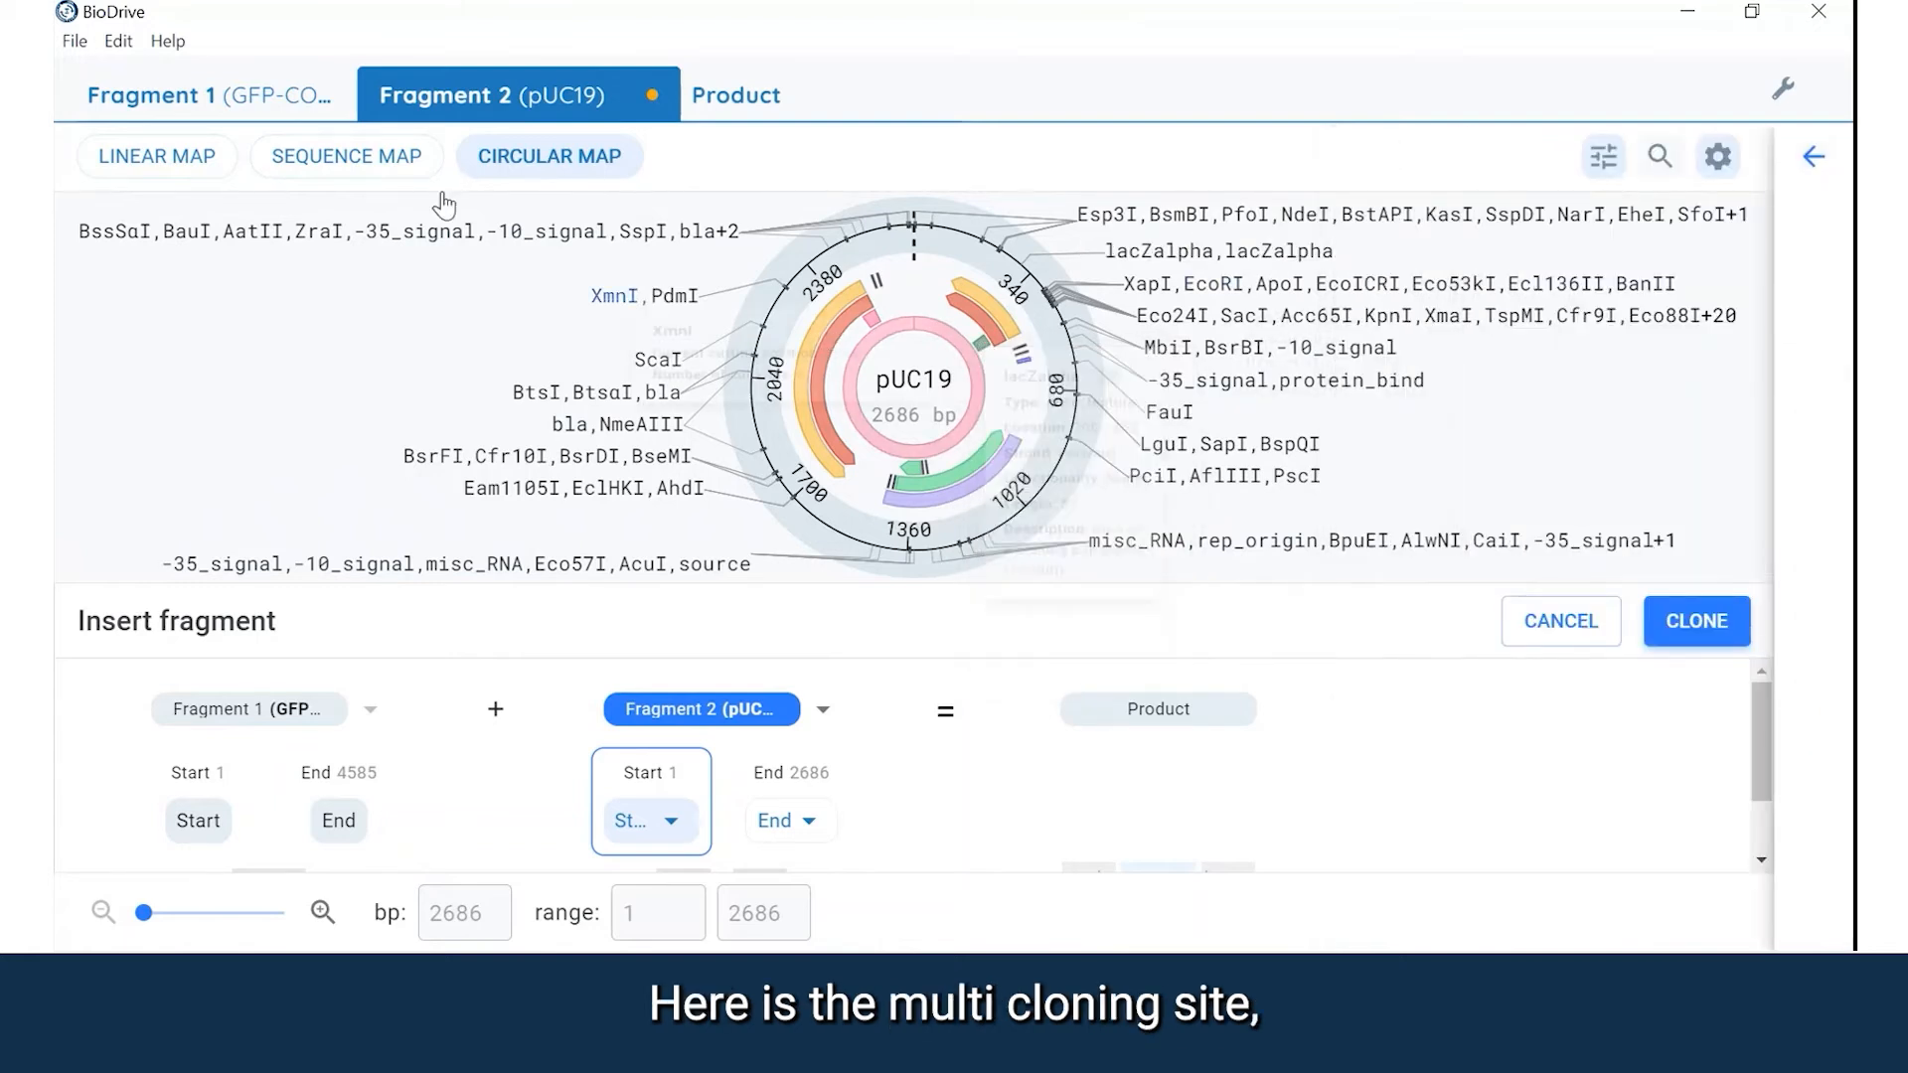
- Locate the Acc65I and SalI cut sites of pUC19 in its sequence map
{"action": "left_click", "coordinate": [379, 172]}
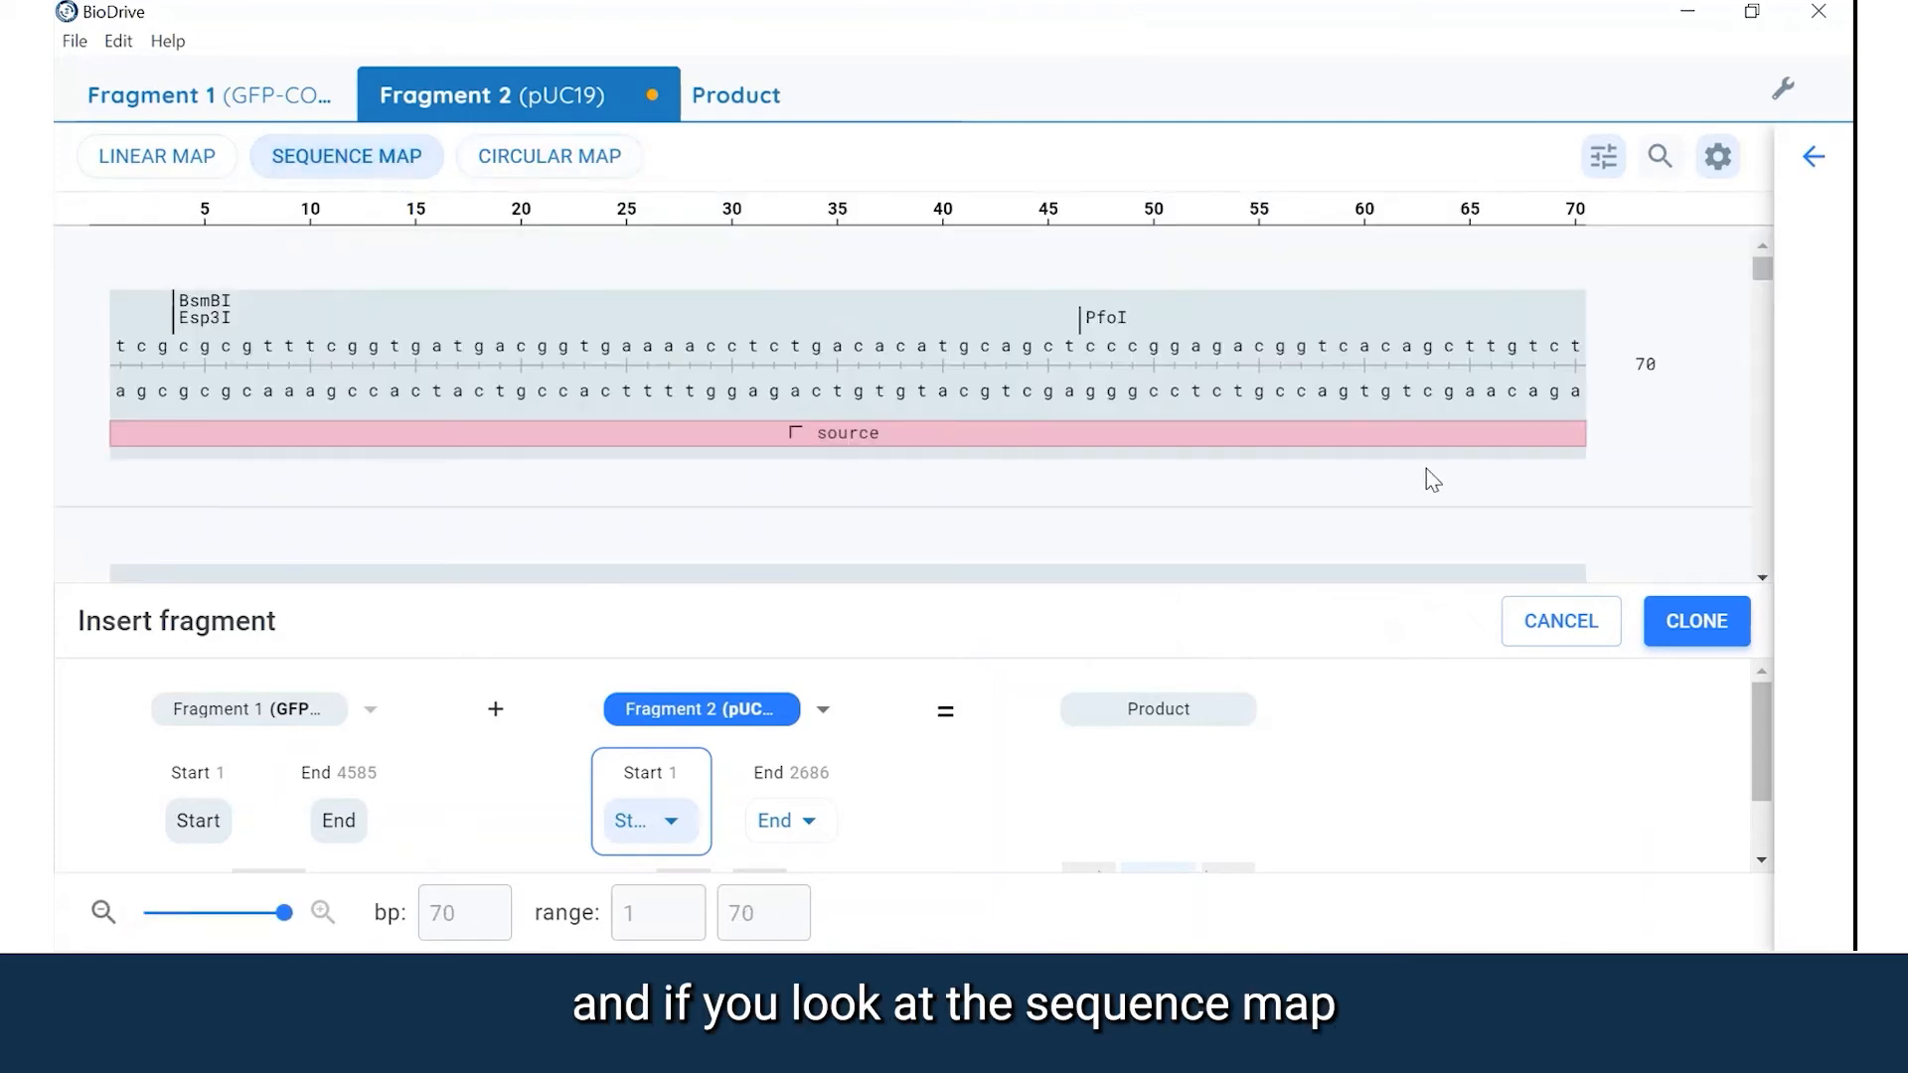
{"action": "scroll", "coordinate": [1426, 468], "scroll_direction": "down", "scroll_amount": 3}
{"action": "scroll", "coordinate": [1427, 469], "scroll_direction": "down", "scroll_amount": 3}
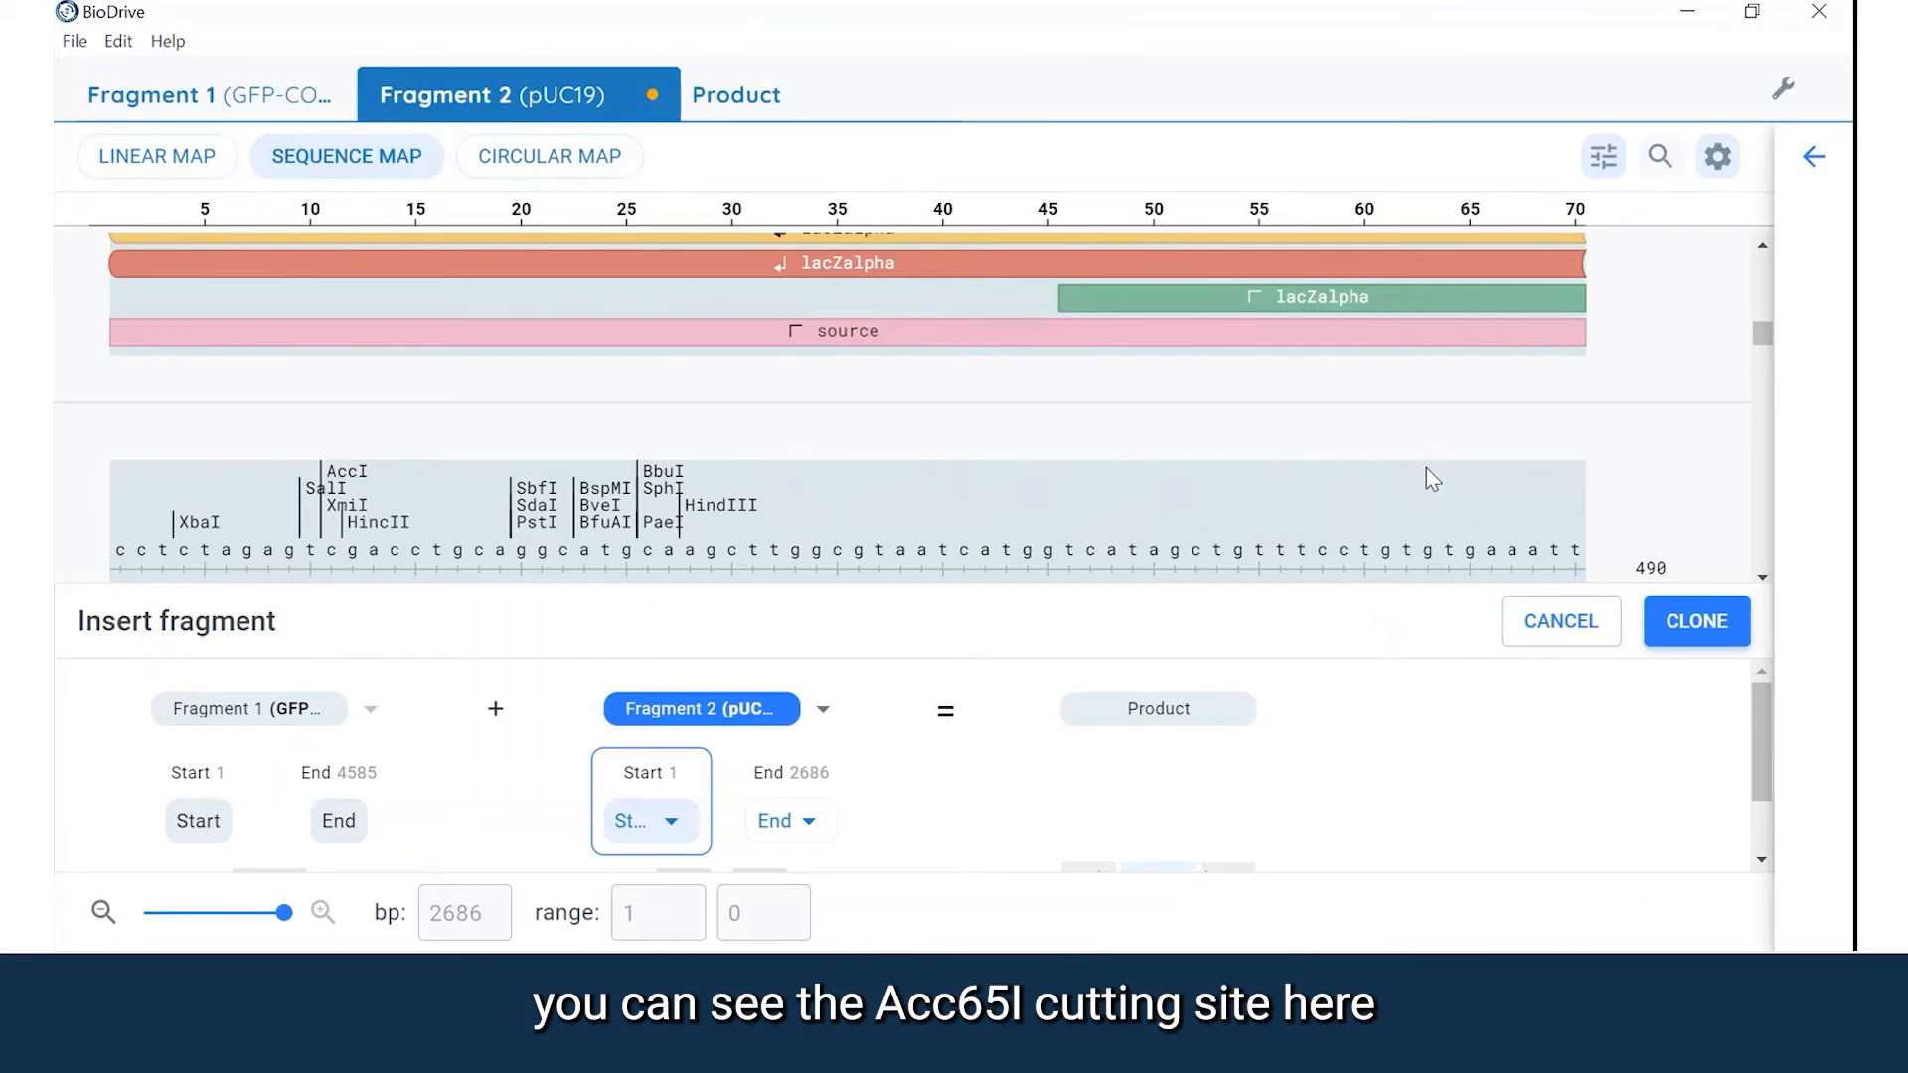
{"action": "scroll", "coordinate": [1431, 479], "scroll_direction": "down", "scroll_amount": 3}
{"action": "scroll", "coordinate": [1431, 479], "scroll_direction": "up", "scroll_amount": 3}
{"action": "scroll", "coordinate": [1430, 479], "scroll_direction": "up", "scroll_amount": 3}
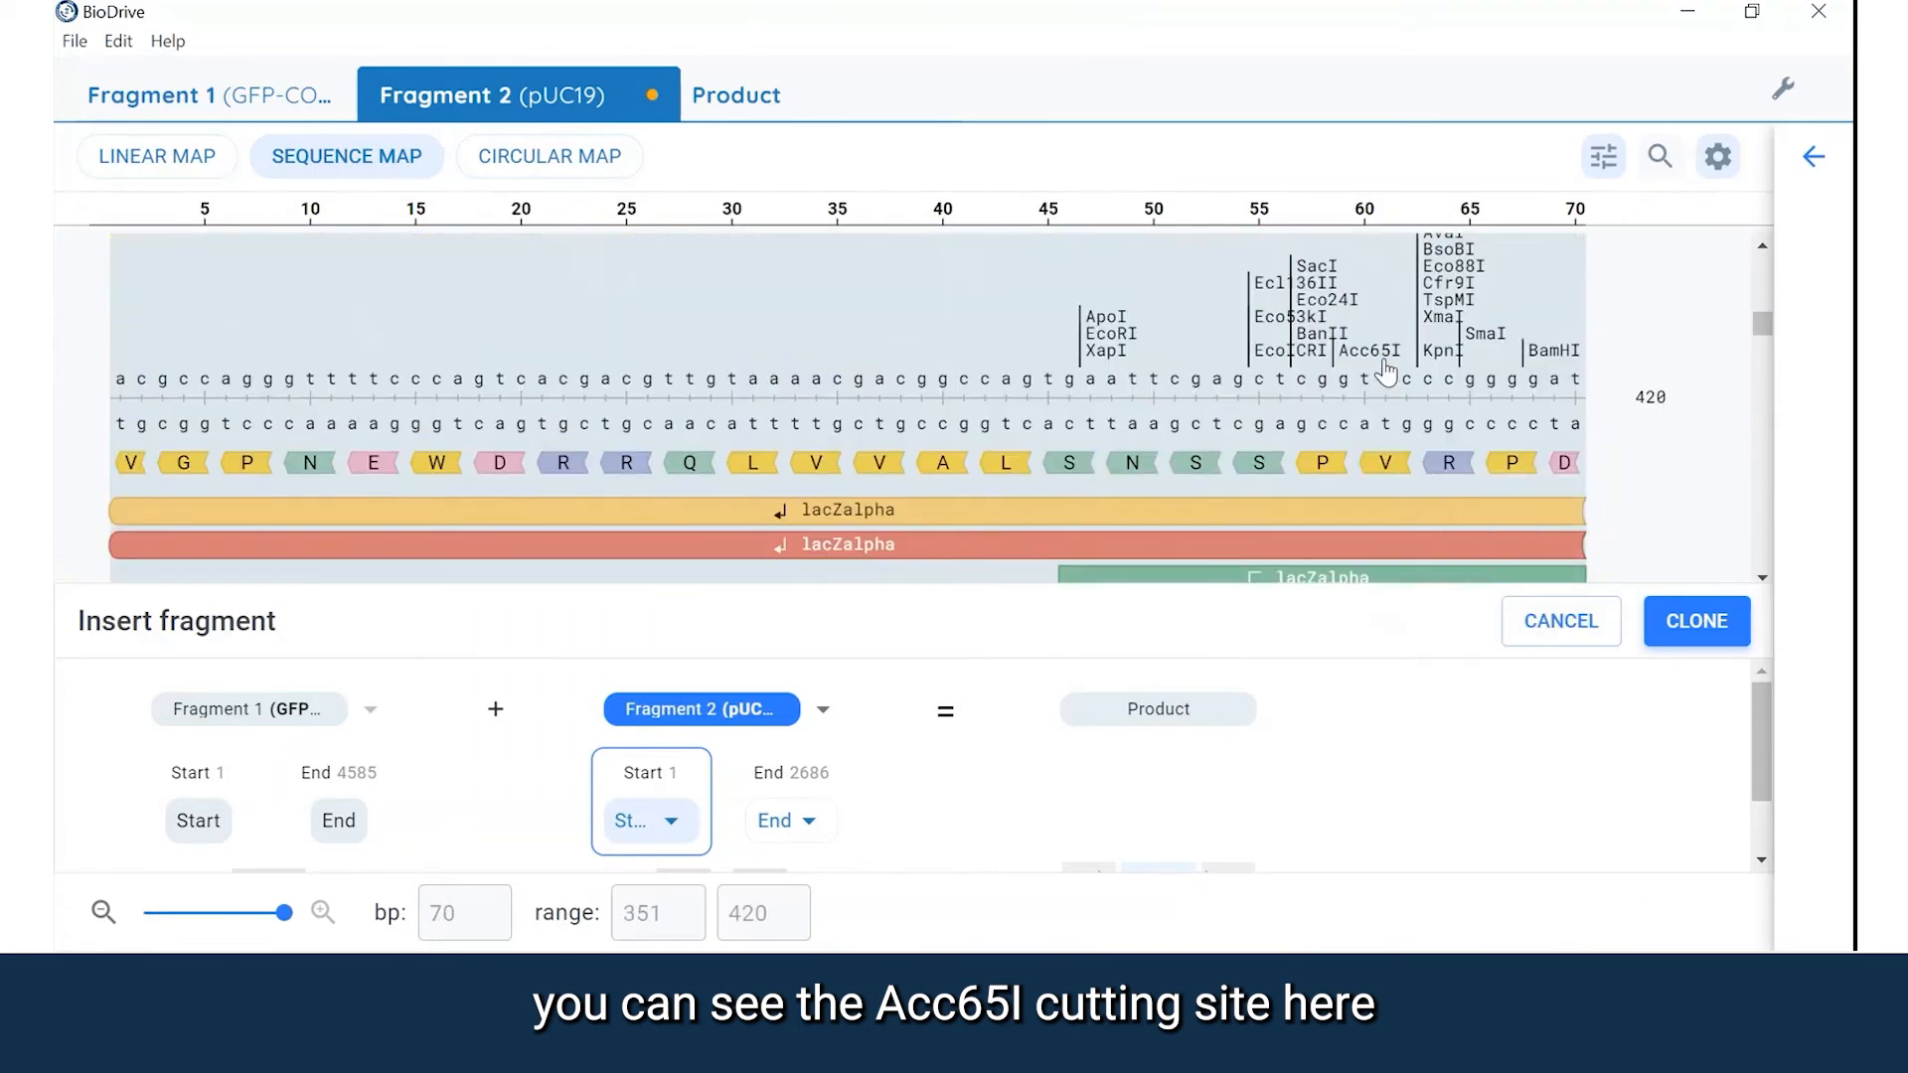
{"action": "mouse_move", "coordinate": [1388, 369]}
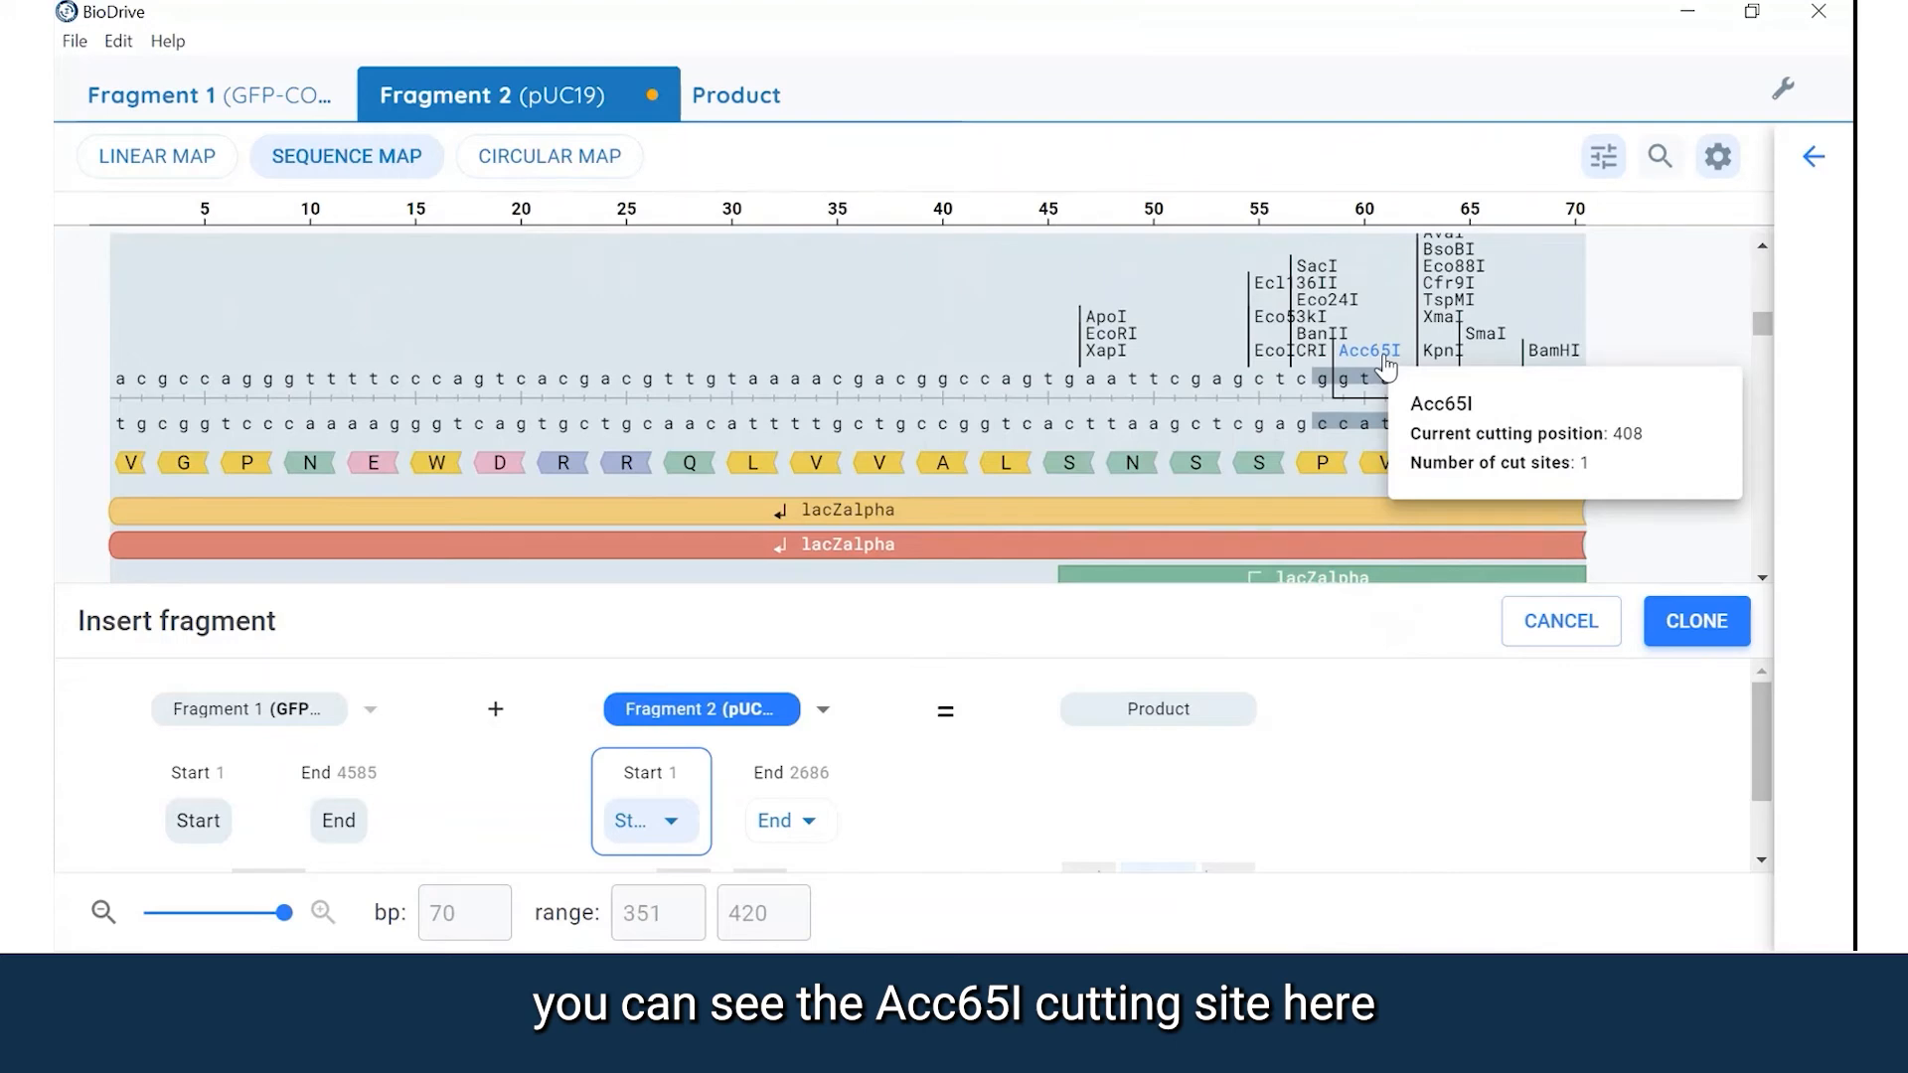
{"action": "scroll", "coordinate": [1307, 467], "scroll_direction": "down", "scroll_amount": 3}
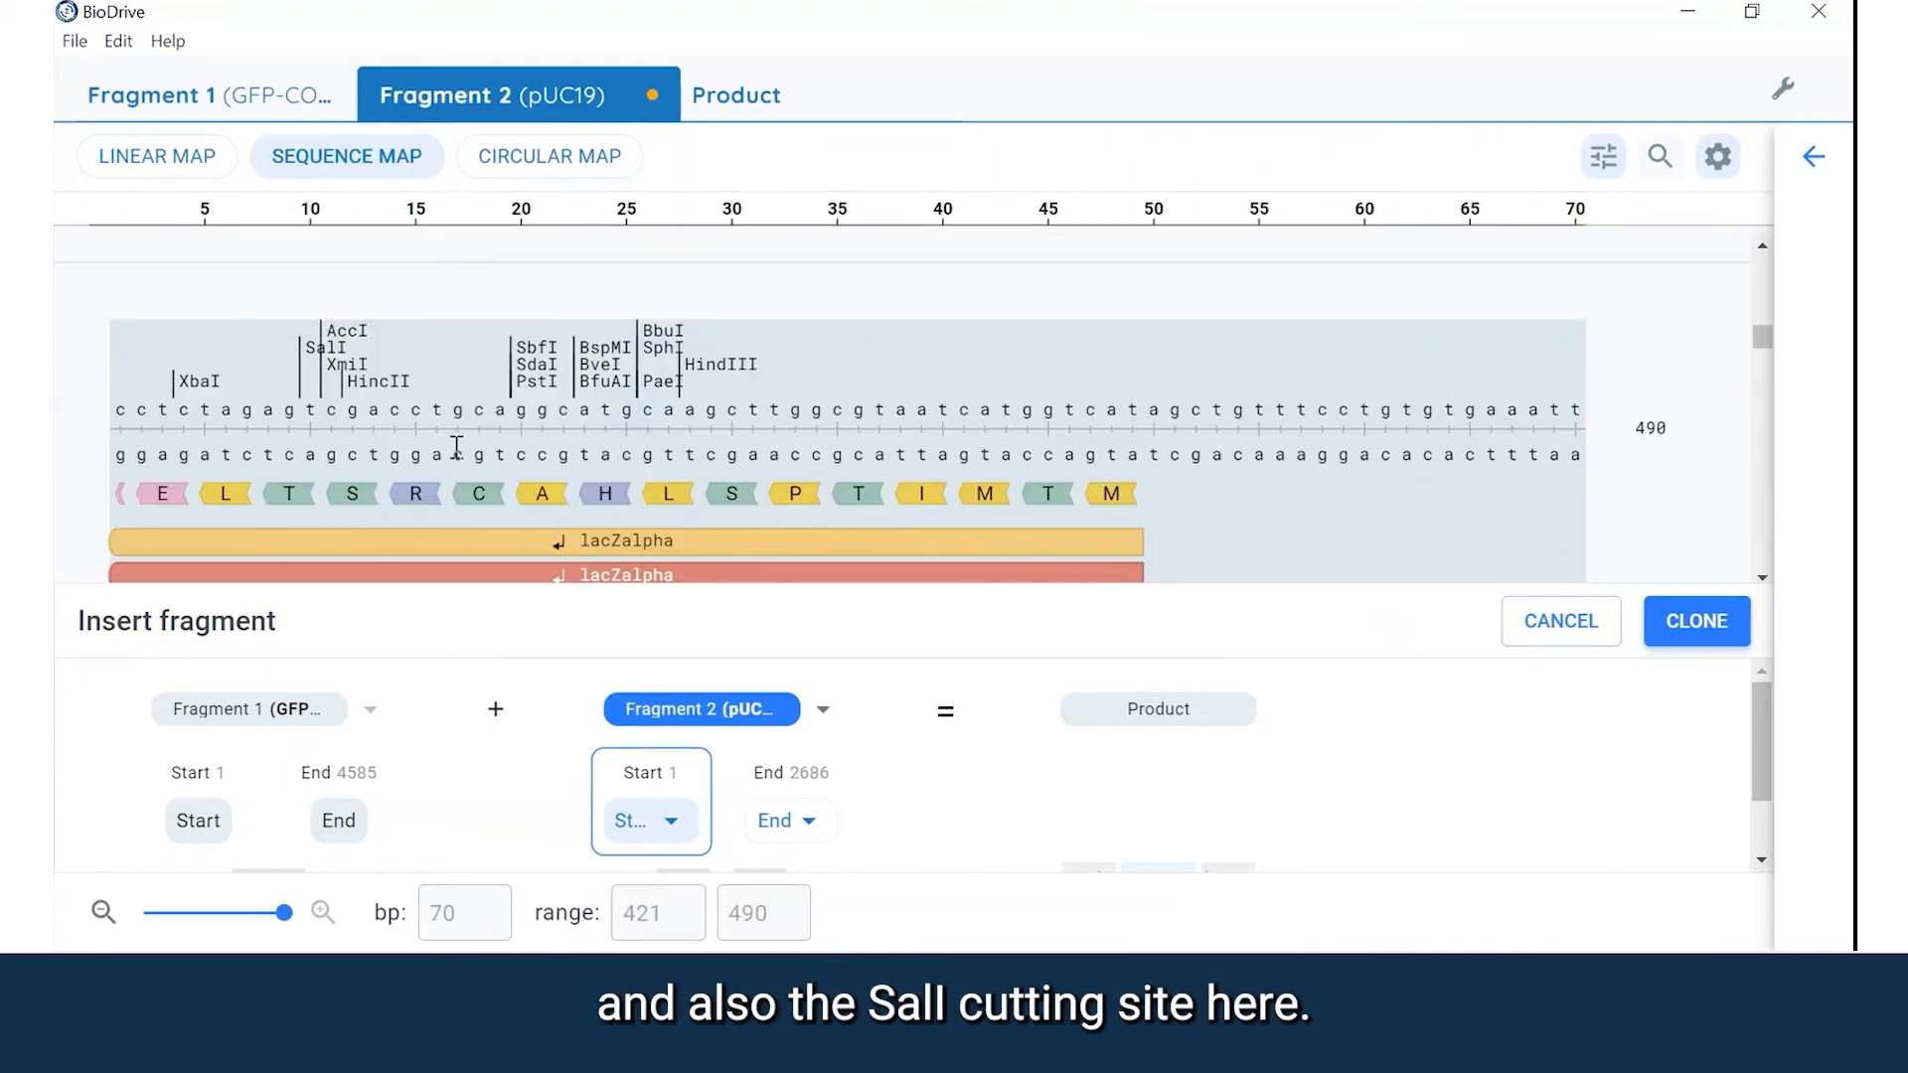
{"action": "mouse_move", "coordinate": [338, 355]}
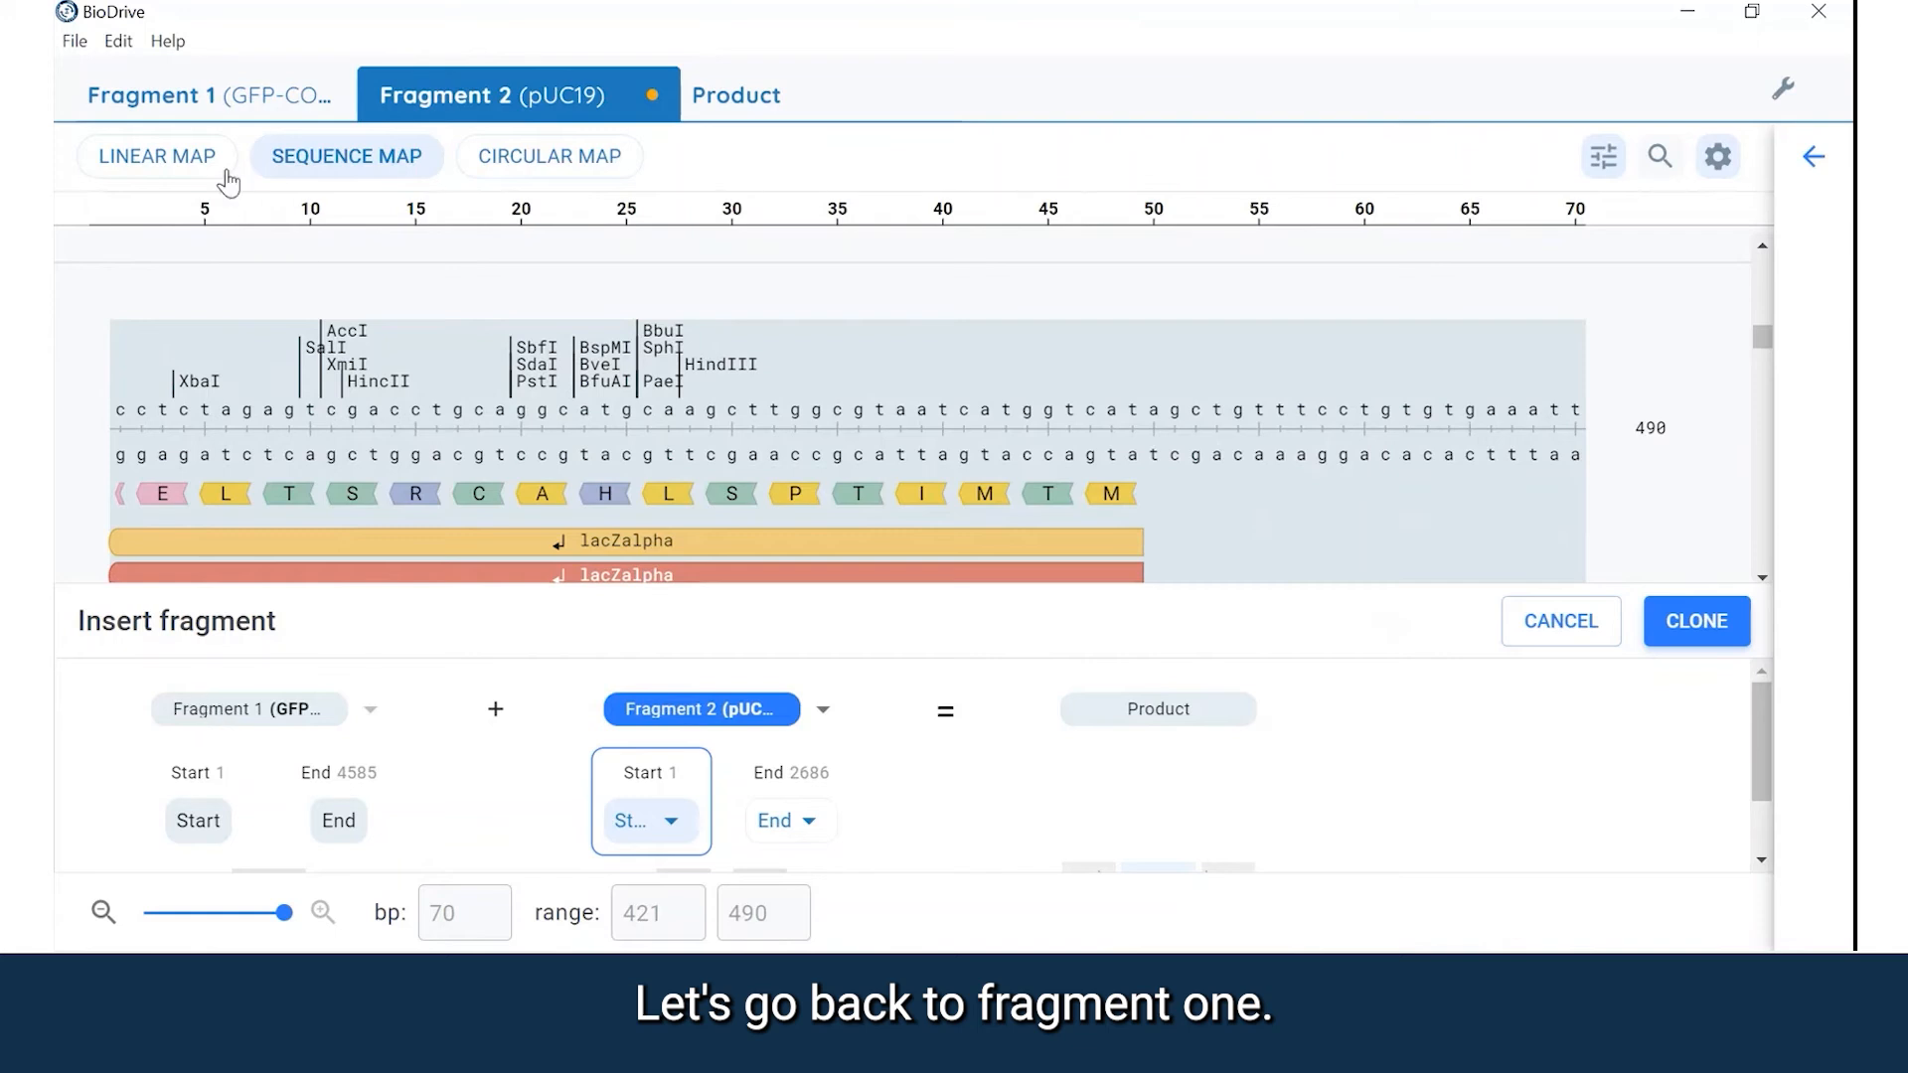
- Set Acc65I as the start enzyme of both fragment 1 and fragment 2
{"action": "left_click", "coordinate": [183, 99]}
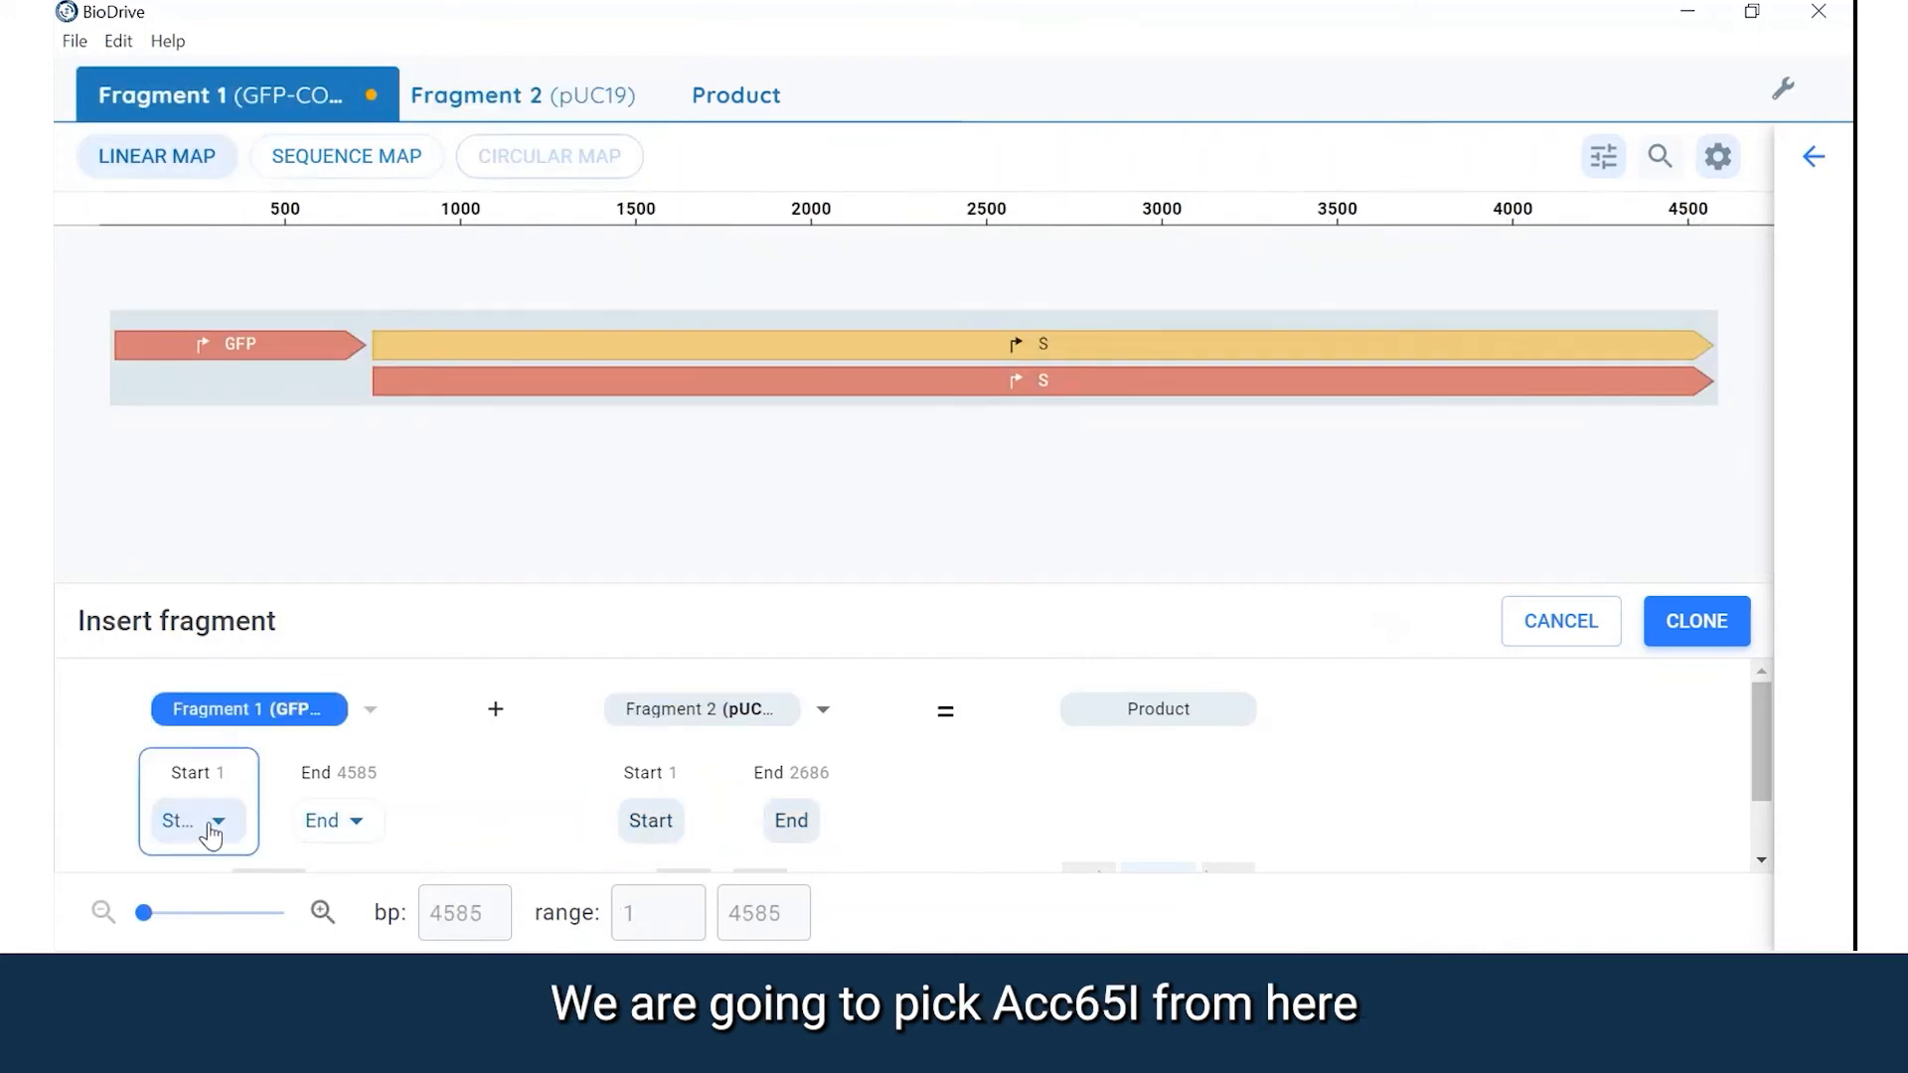
{"action": "left_click", "coordinate": [1816, 161]}
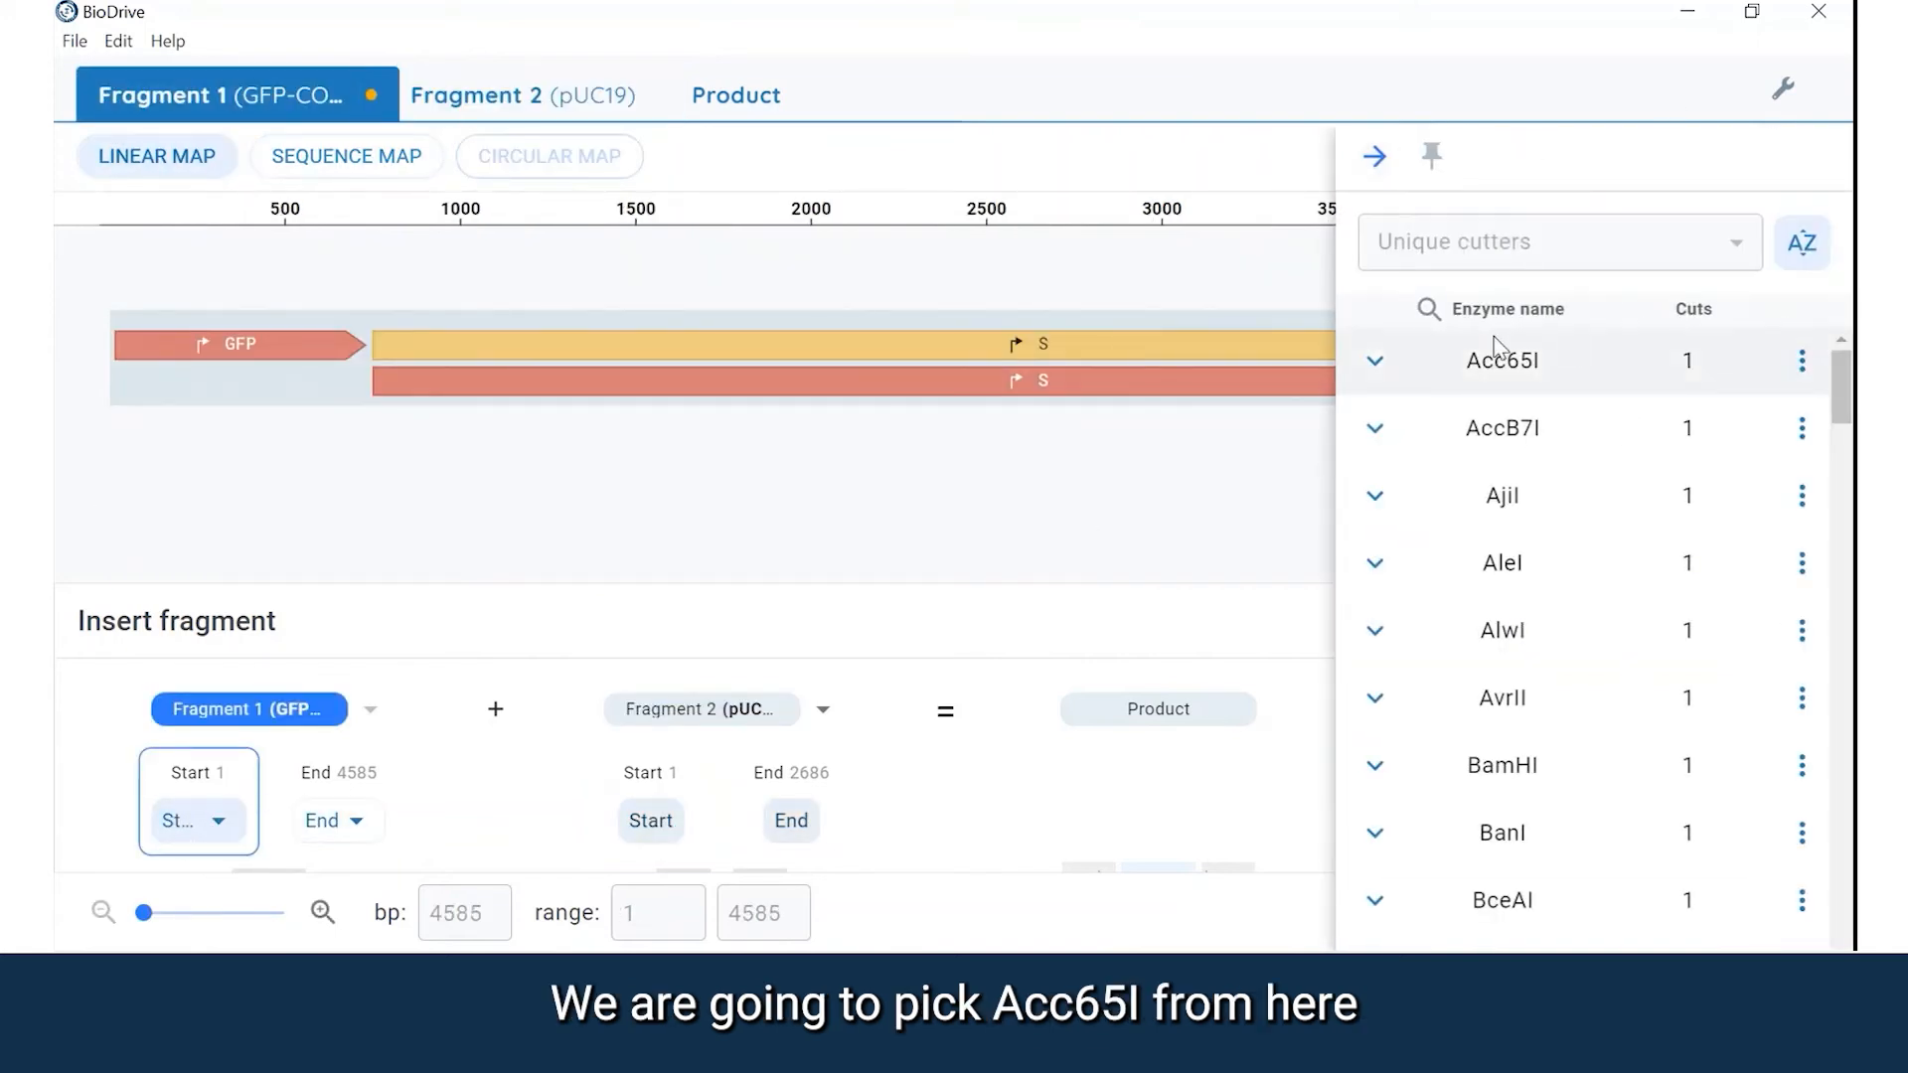
{"action": "left_click", "coordinate": [1507, 360]}
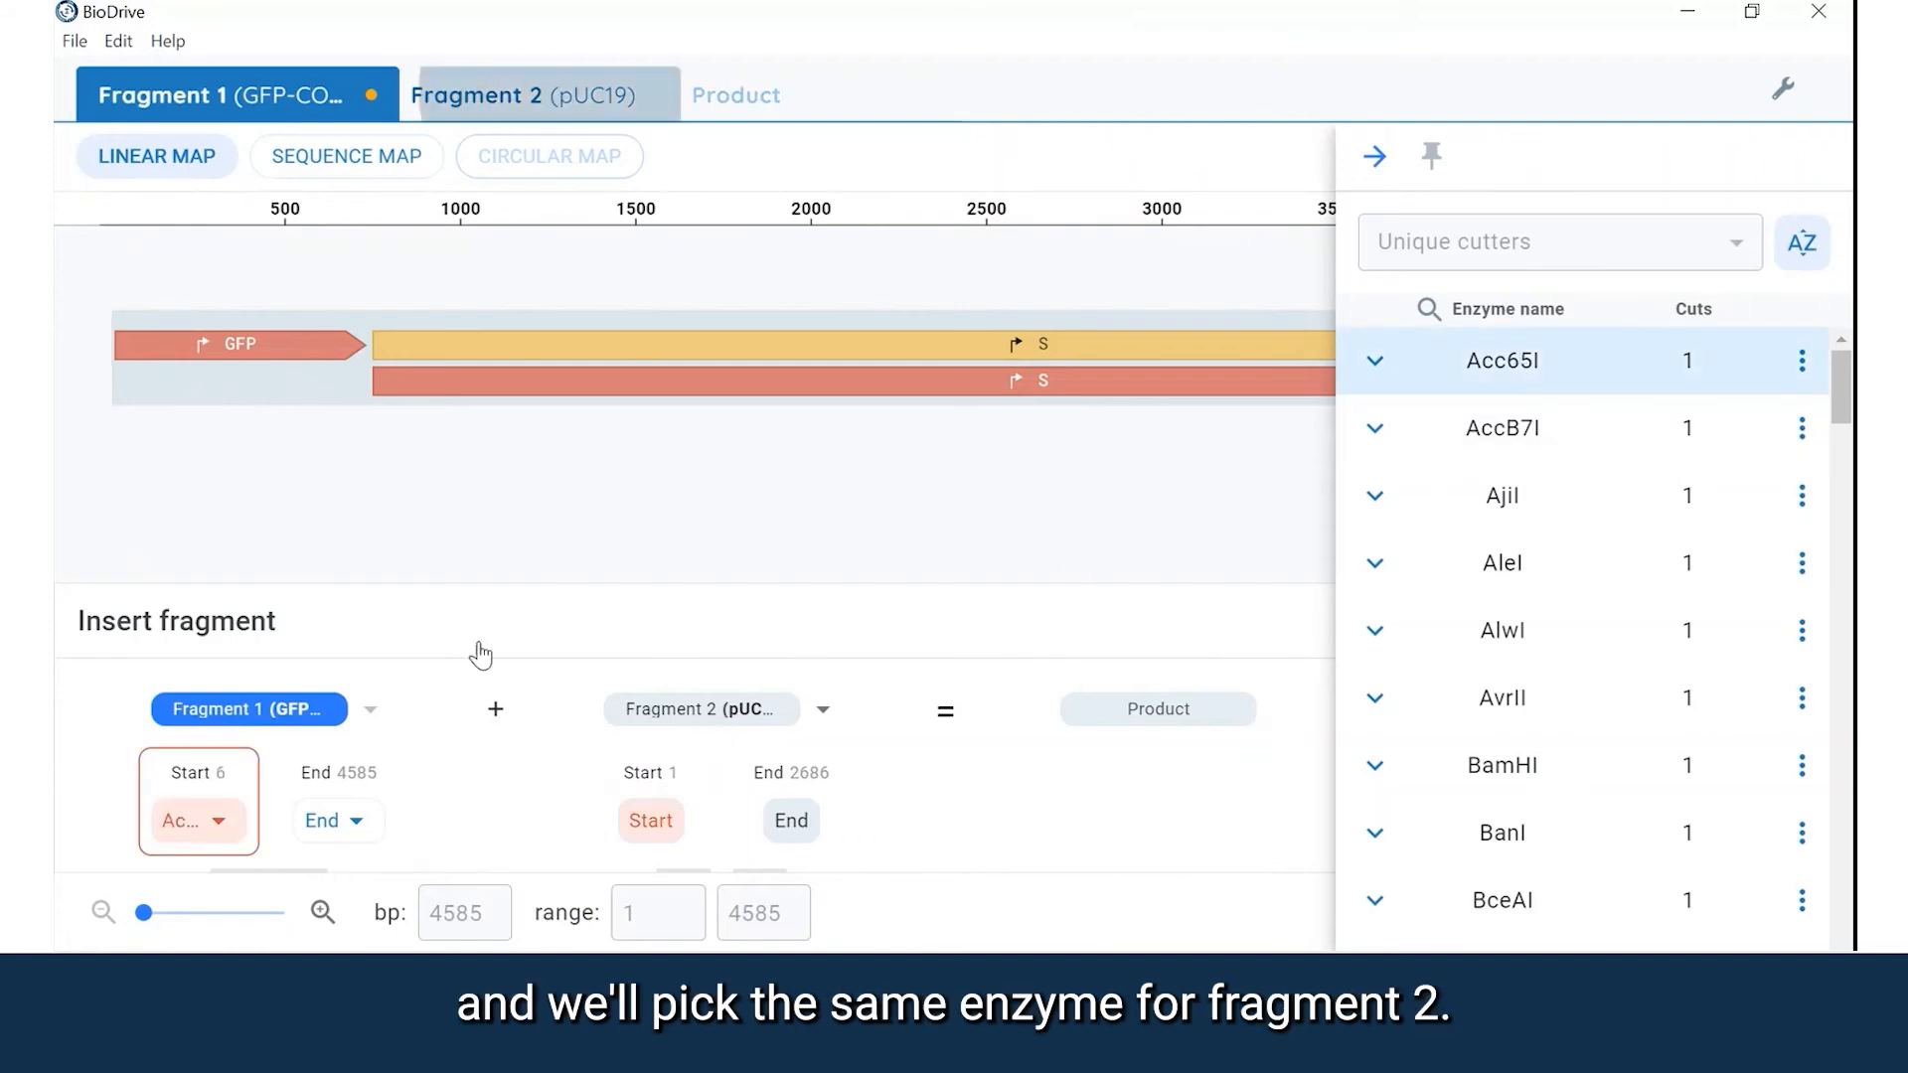
{"action": "left_click", "coordinate": [557, 96]}
{"action": "left_click", "coordinate": [658, 821]}
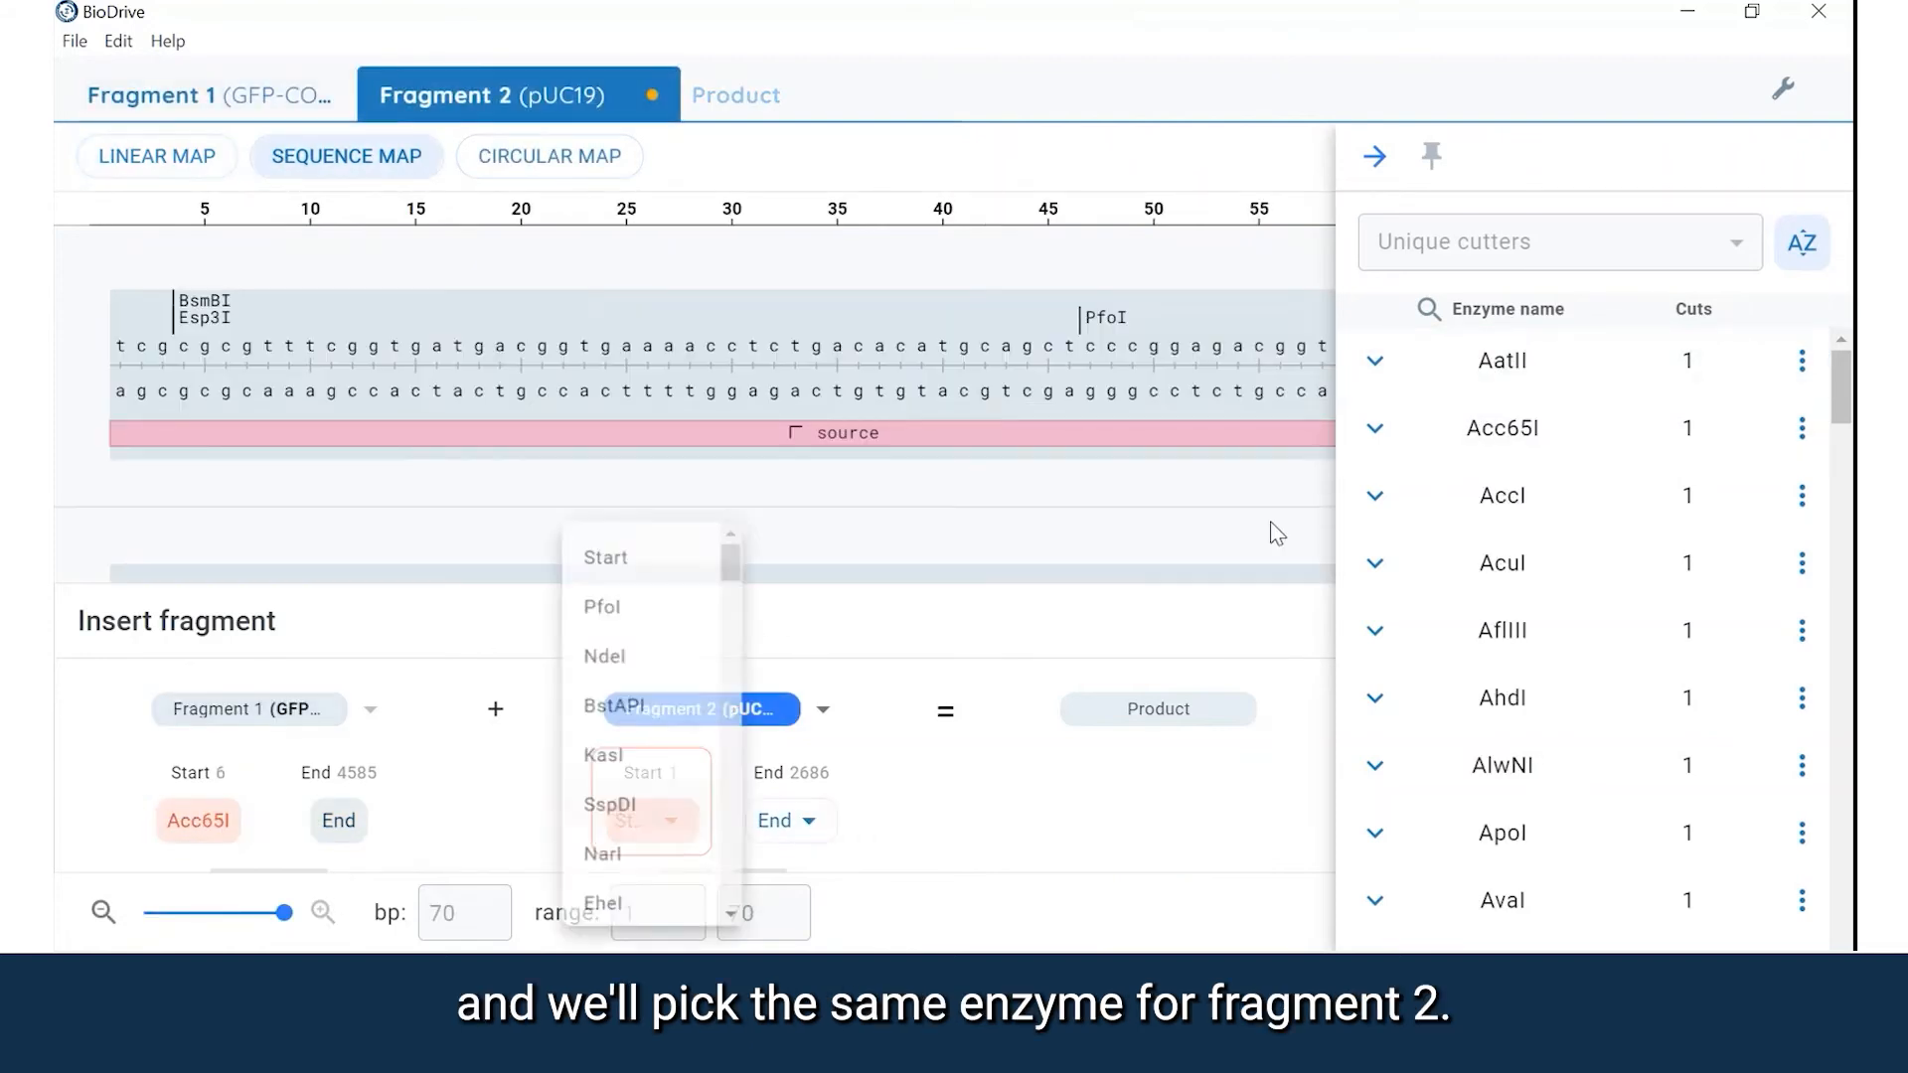
{"action": "left_click", "coordinate": [1525, 432]}
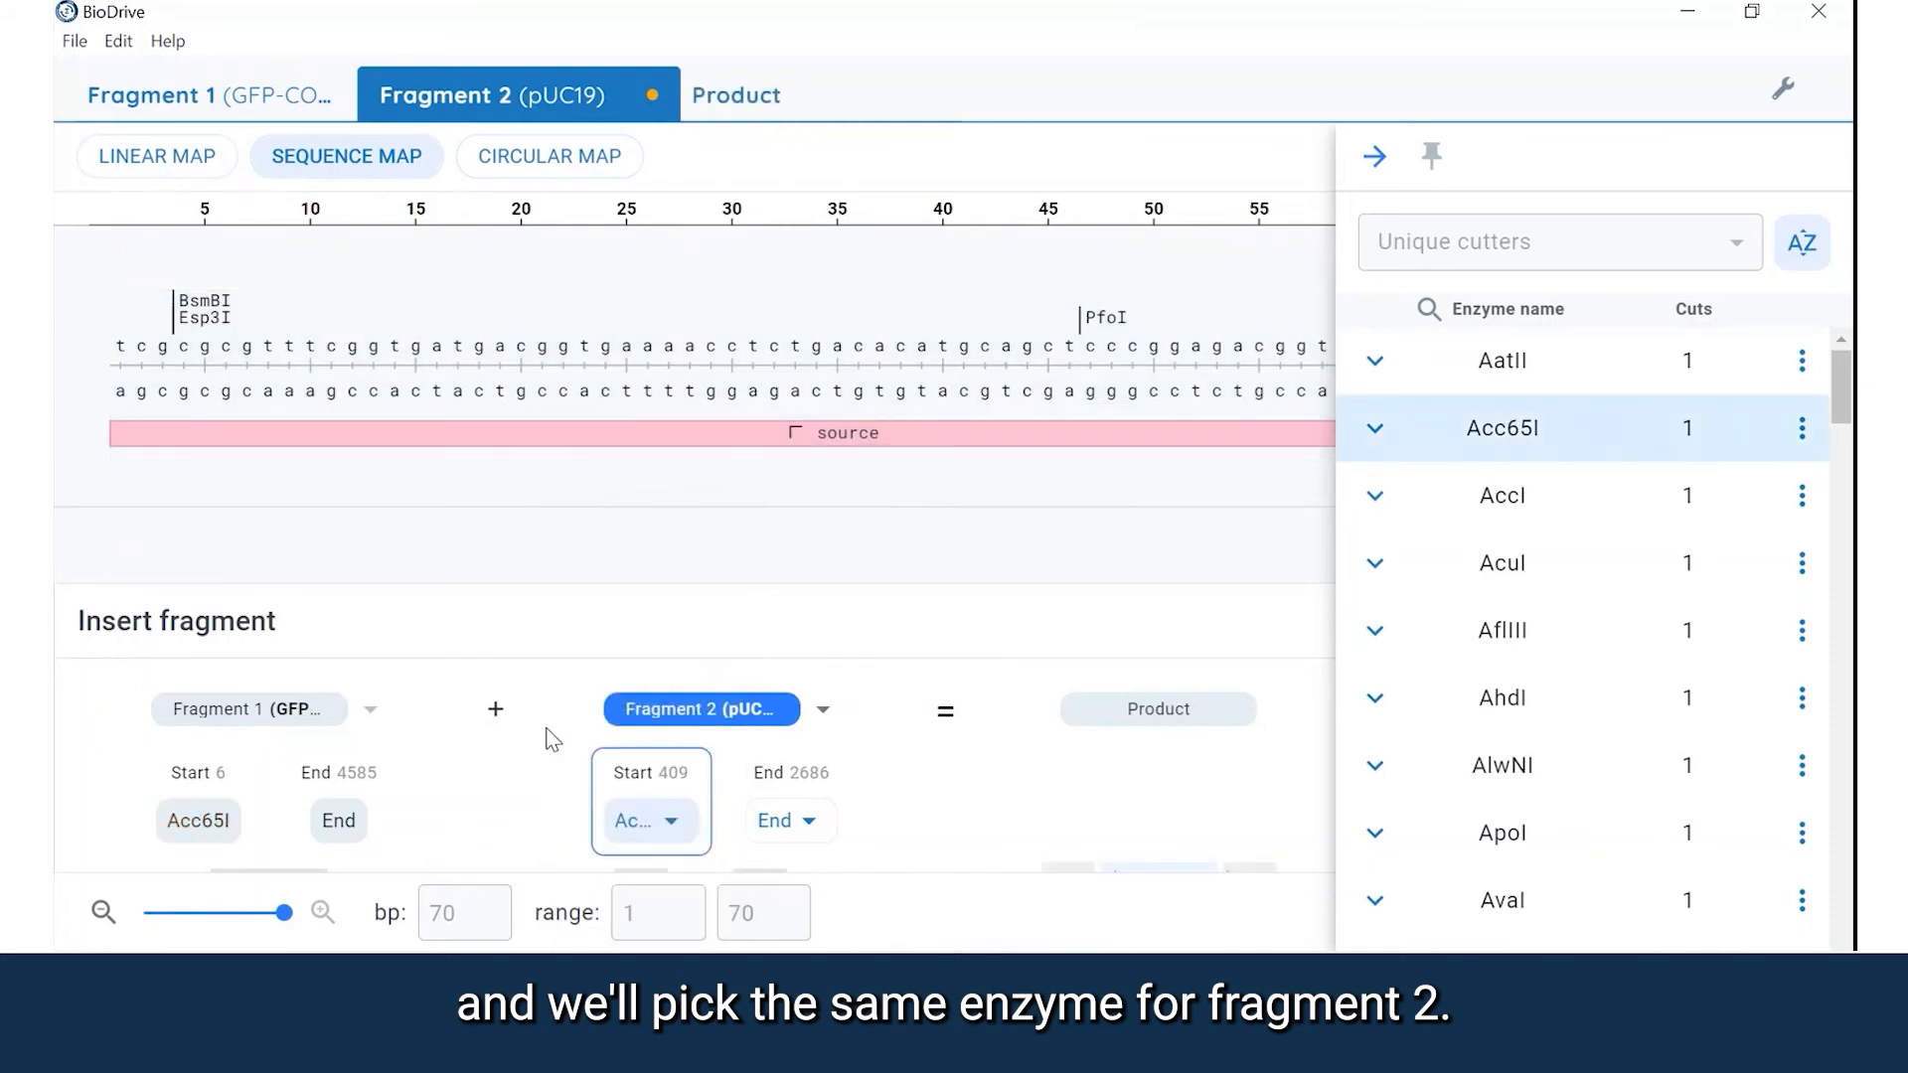
- Find SalI among the unique cutters and set it as the end enzyme of both fragment 1 and fragment 2
{"action": "left_click", "coordinate": [200, 90]}
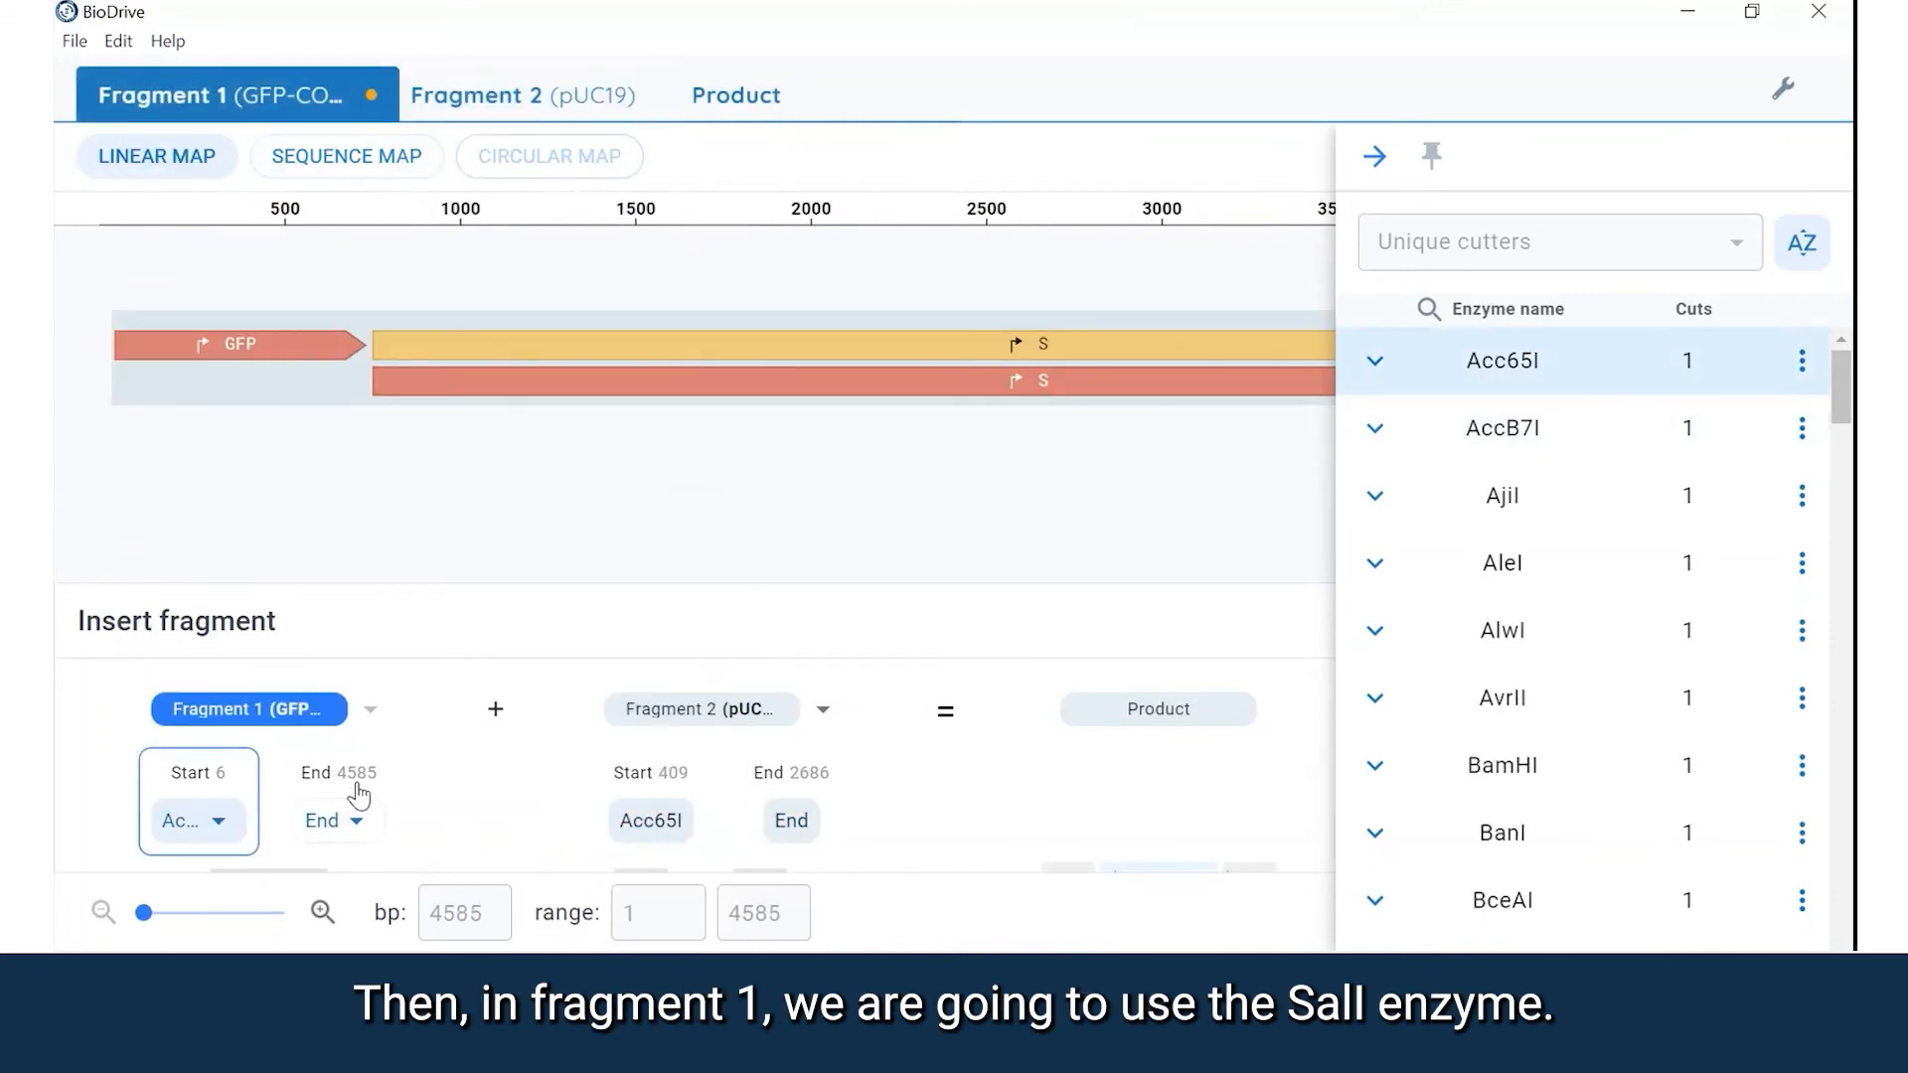
{"action": "left_click", "coordinate": [338, 821]}
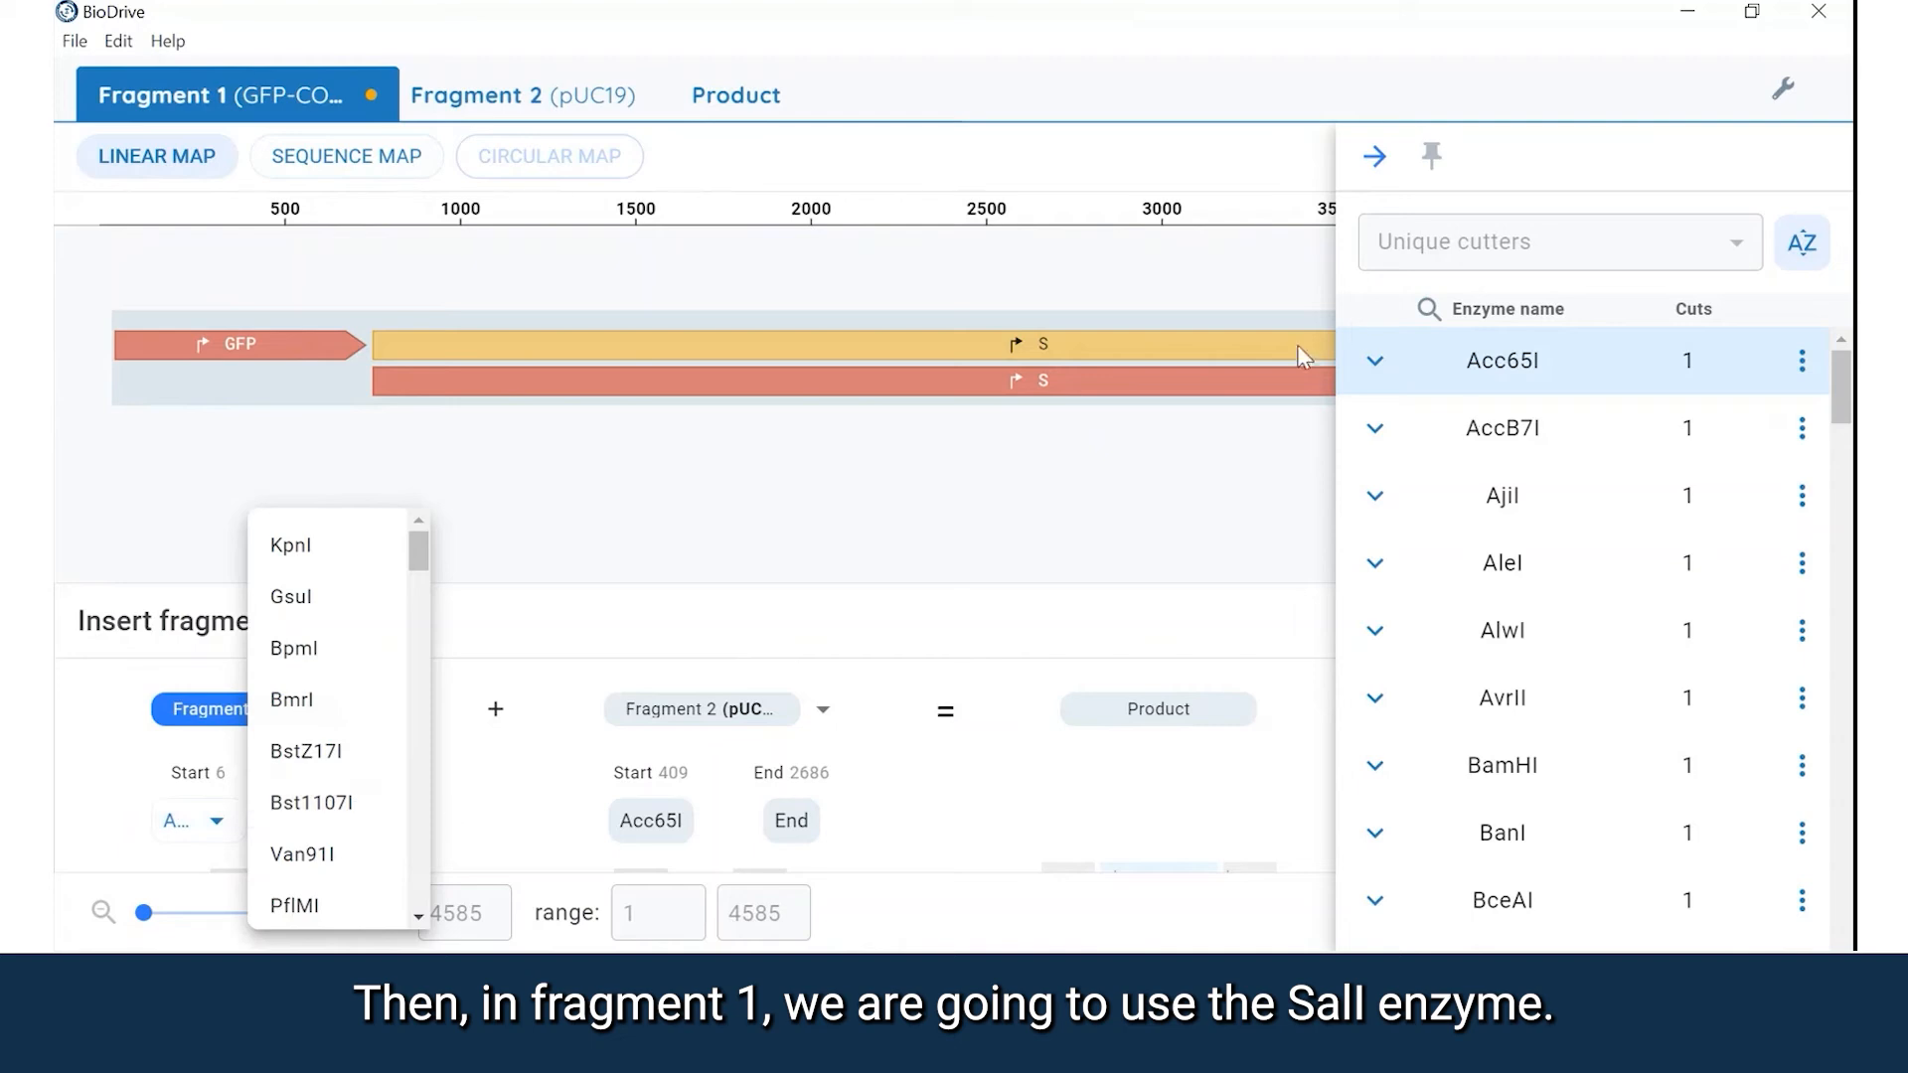
{"action": "left_click", "coordinate": [1453, 303]}
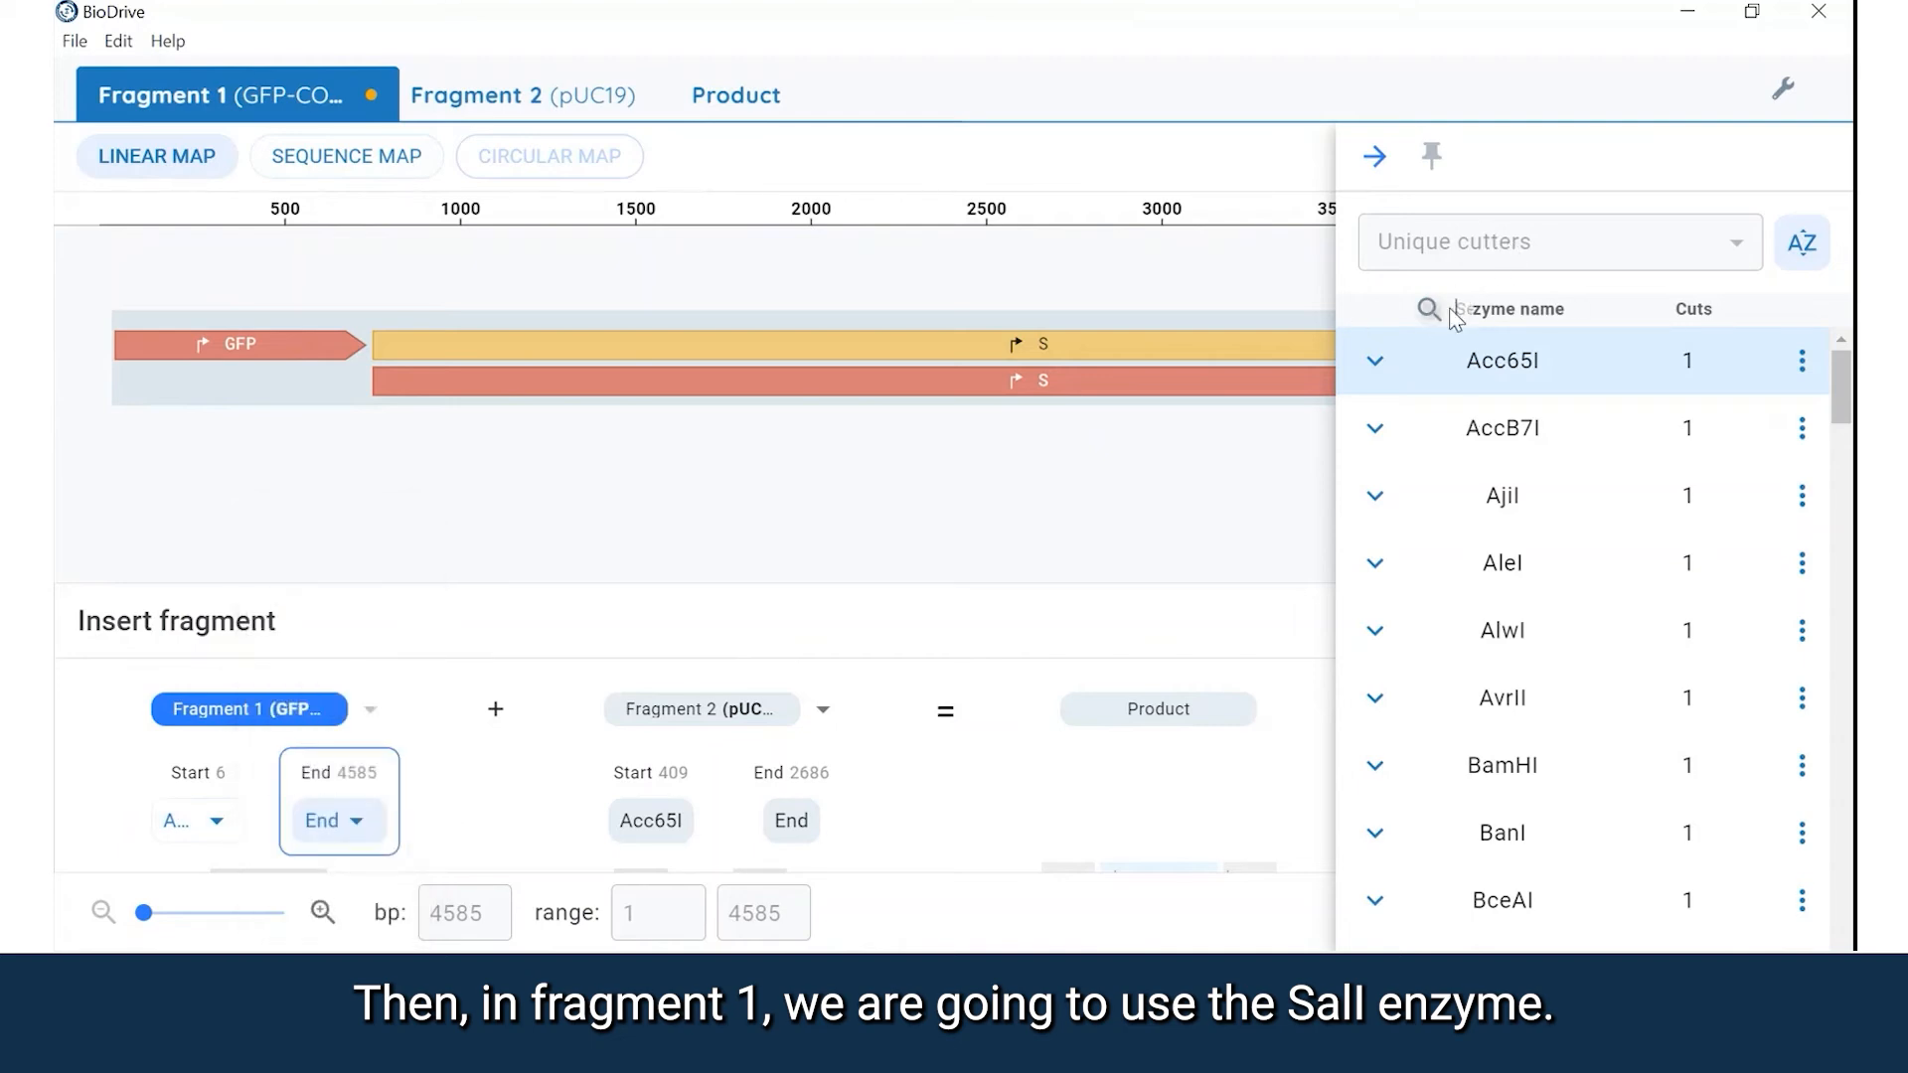
{"action": "left_click", "coordinate": [1470, 309]}
{"action": "type", "text": "SalI"}
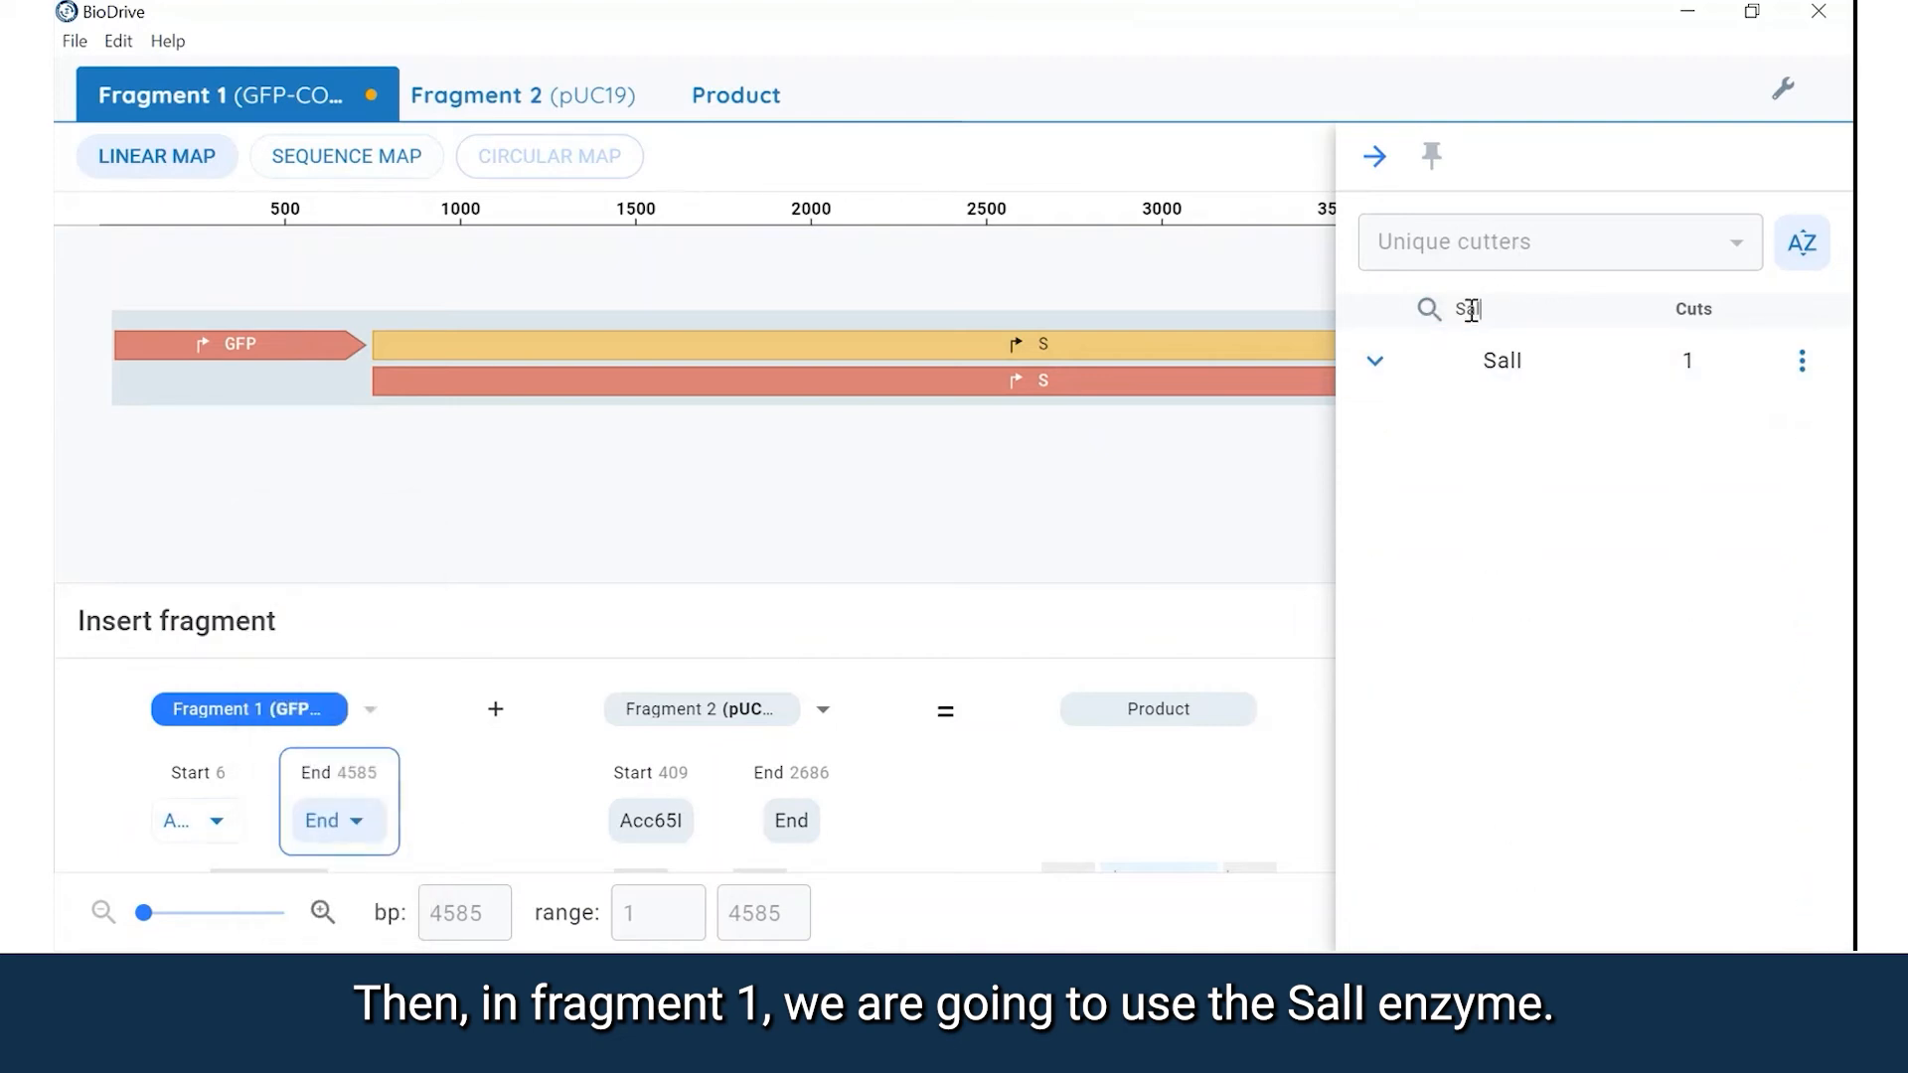
{"action": "left_click", "coordinate": [1531, 358]}
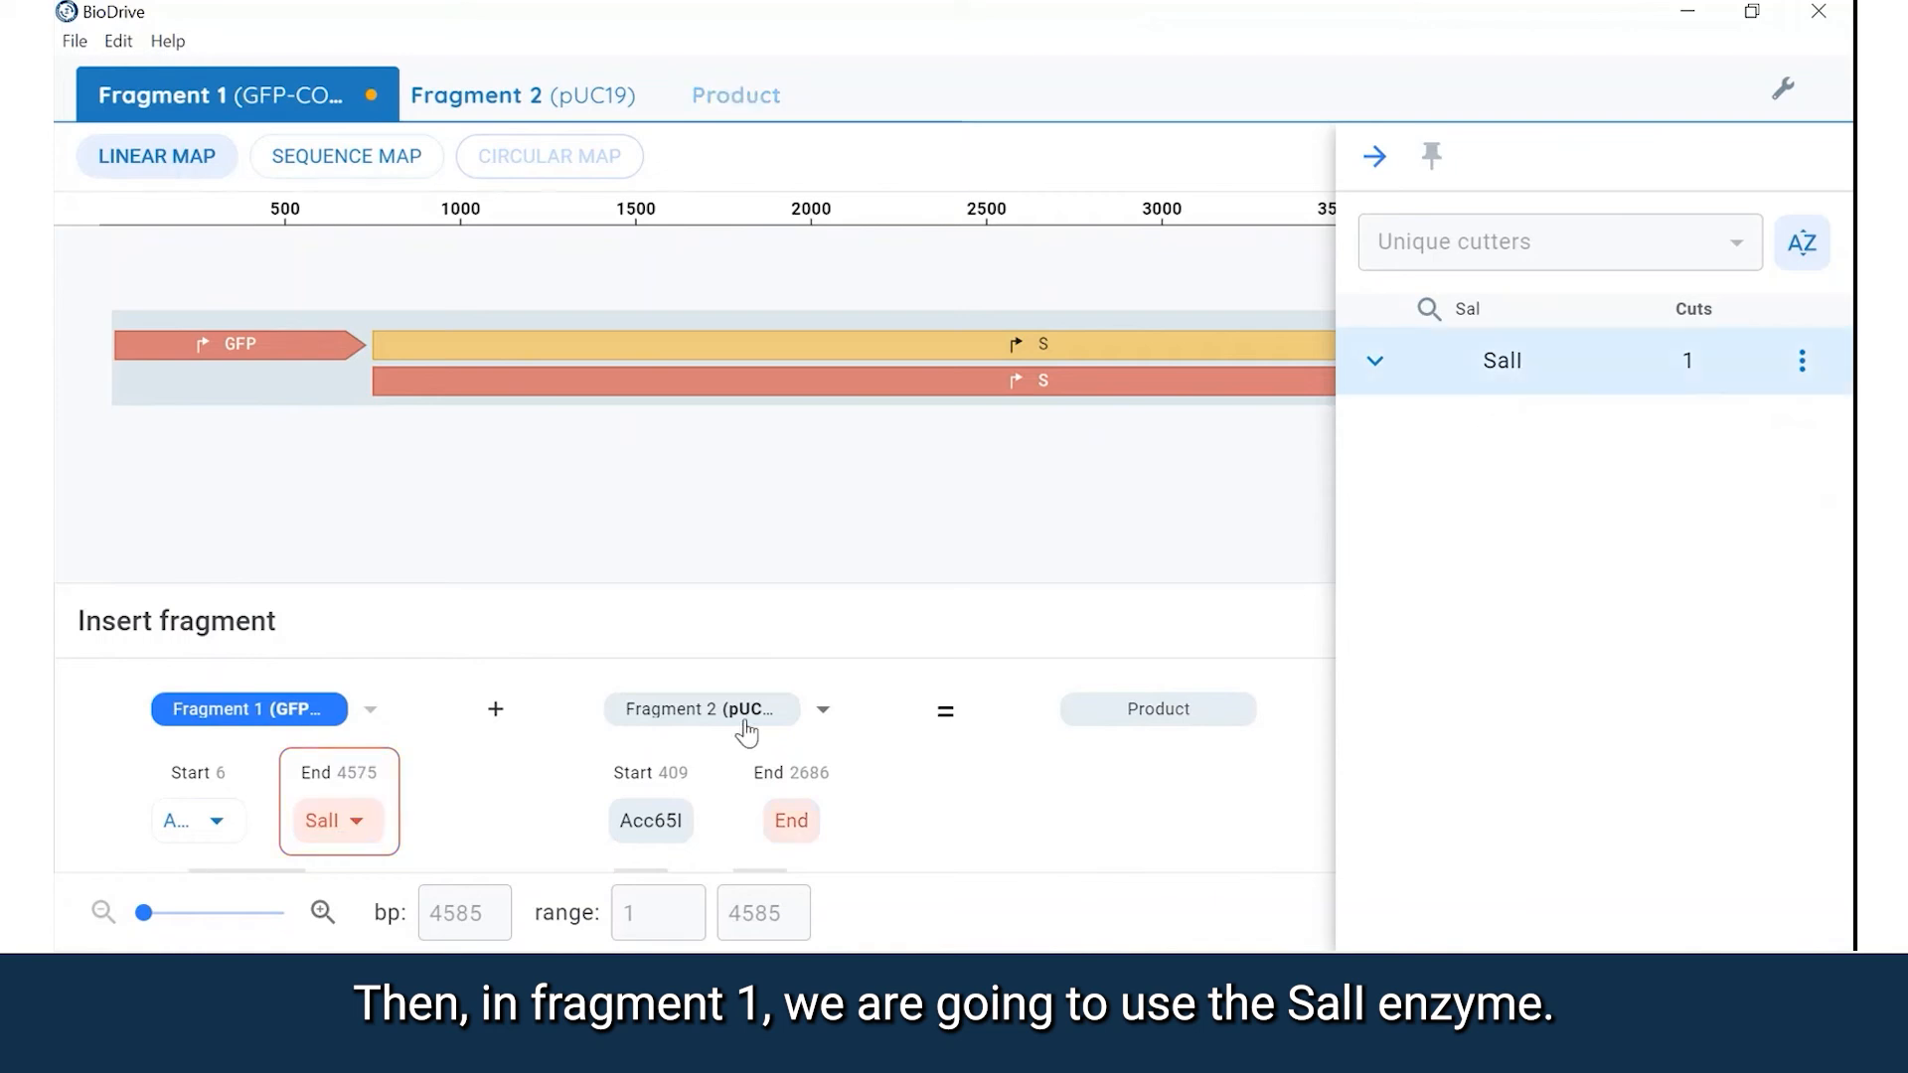
{"action": "left_click", "coordinate": [527, 94]}
{"action": "left_click", "coordinate": [791, 820]}
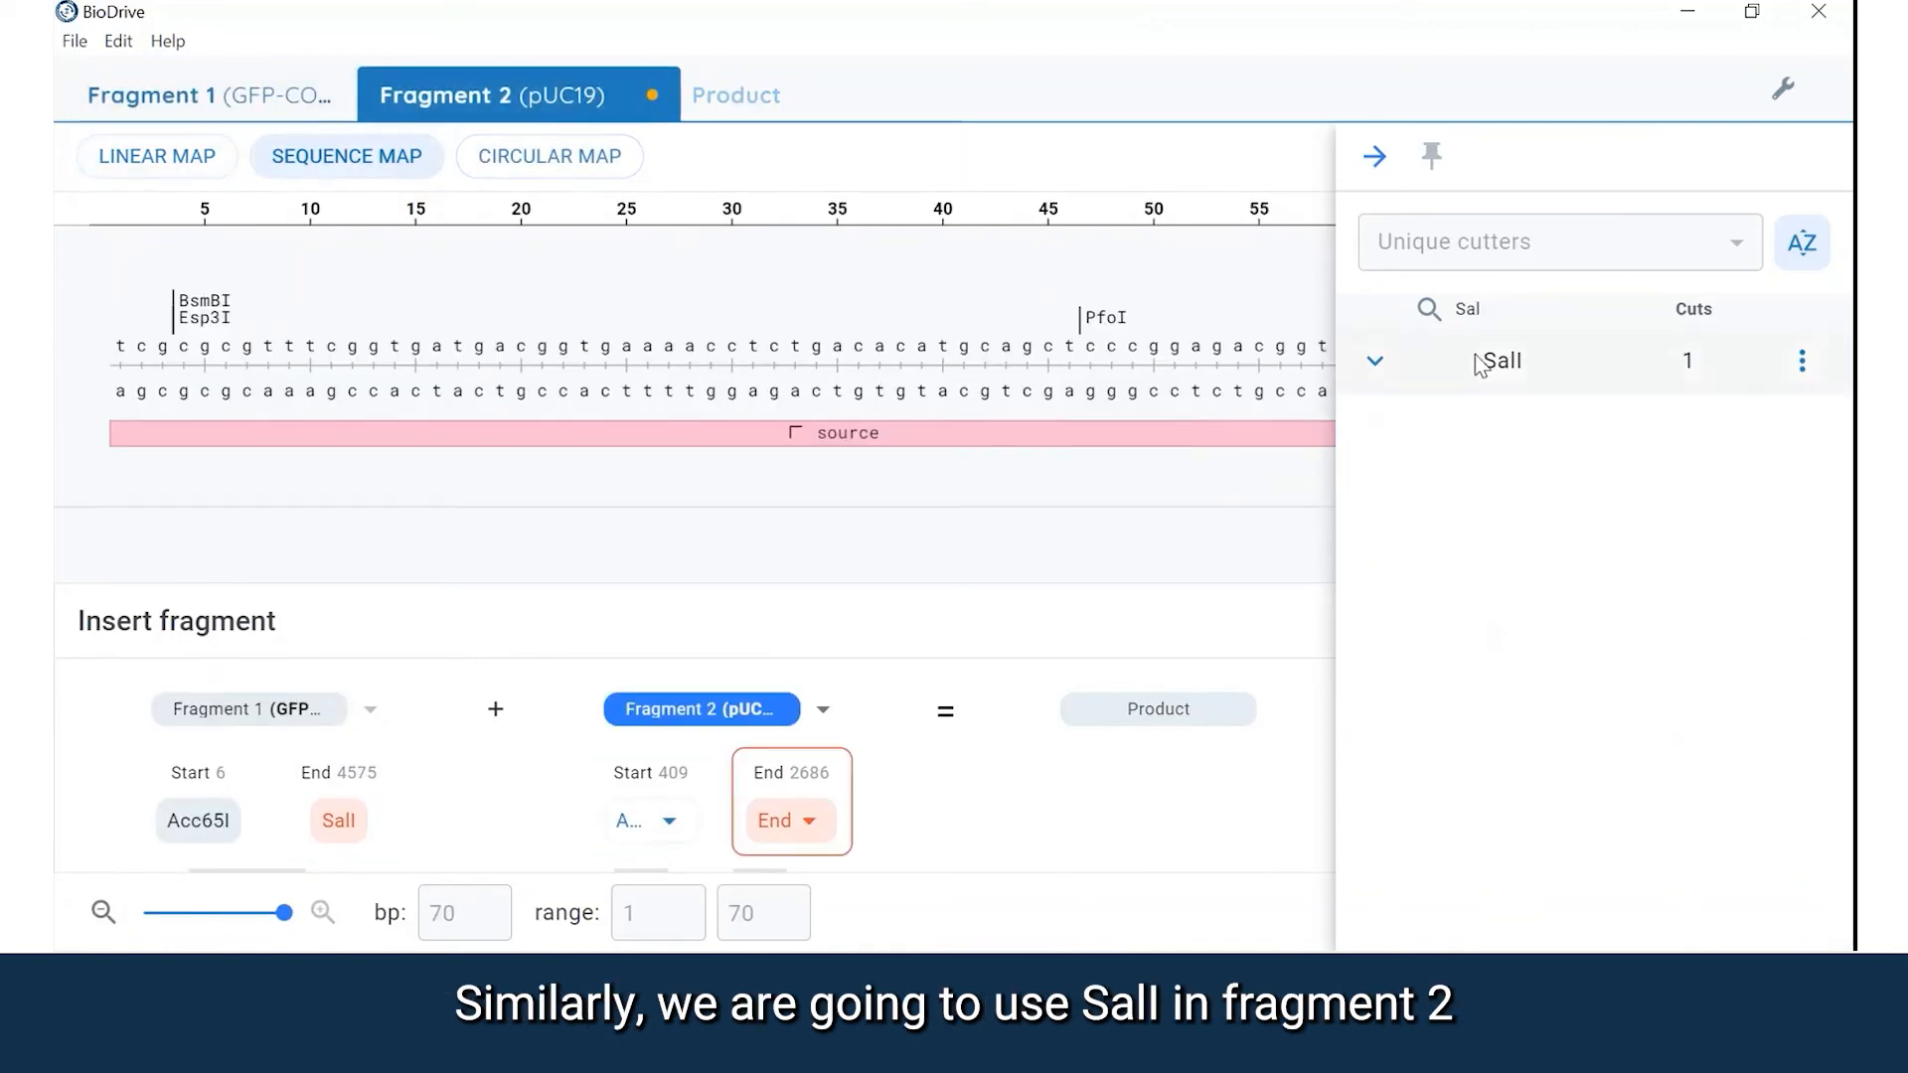
{"action": "left_click", "coordinate": [1488, 362]}
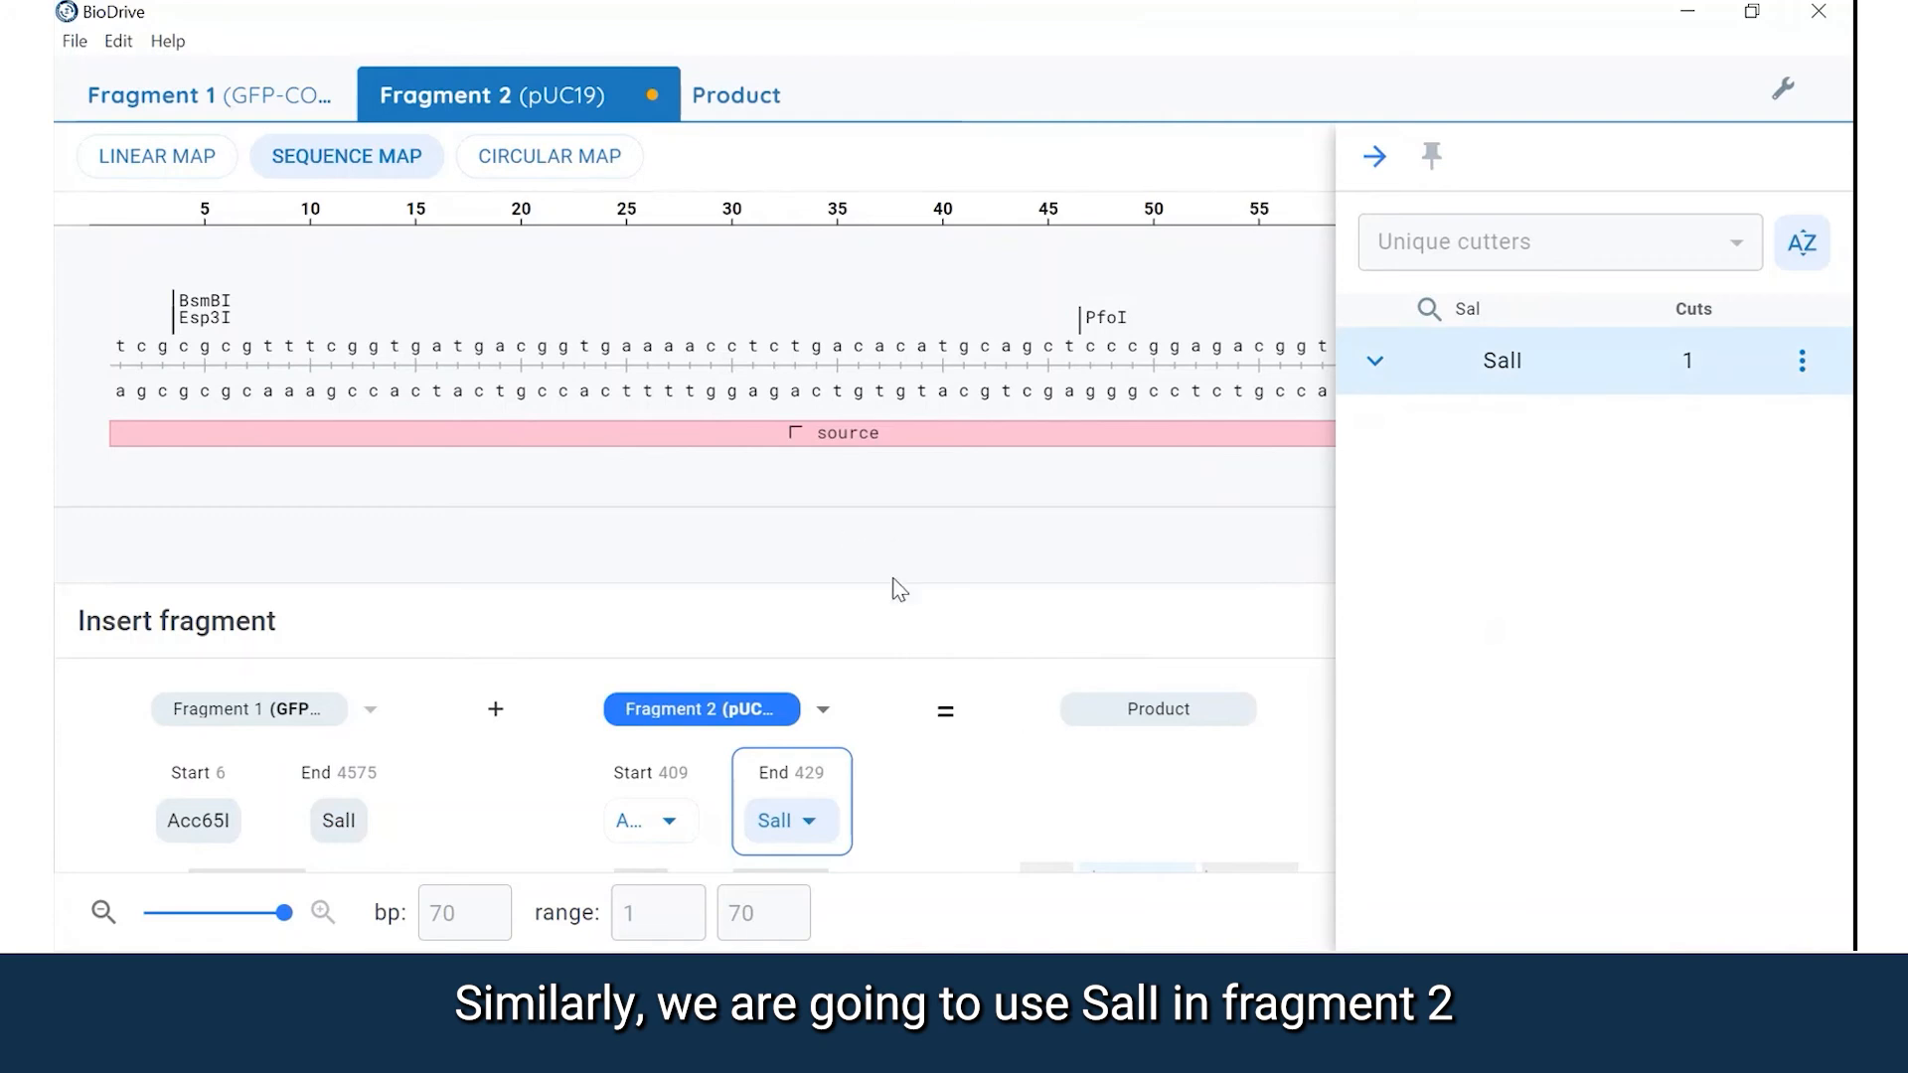
- Preview the cloning product as a circular map and examine the inserted region and how the cut ends join
{"action": "left_click", "coordinate": [737, 99]}
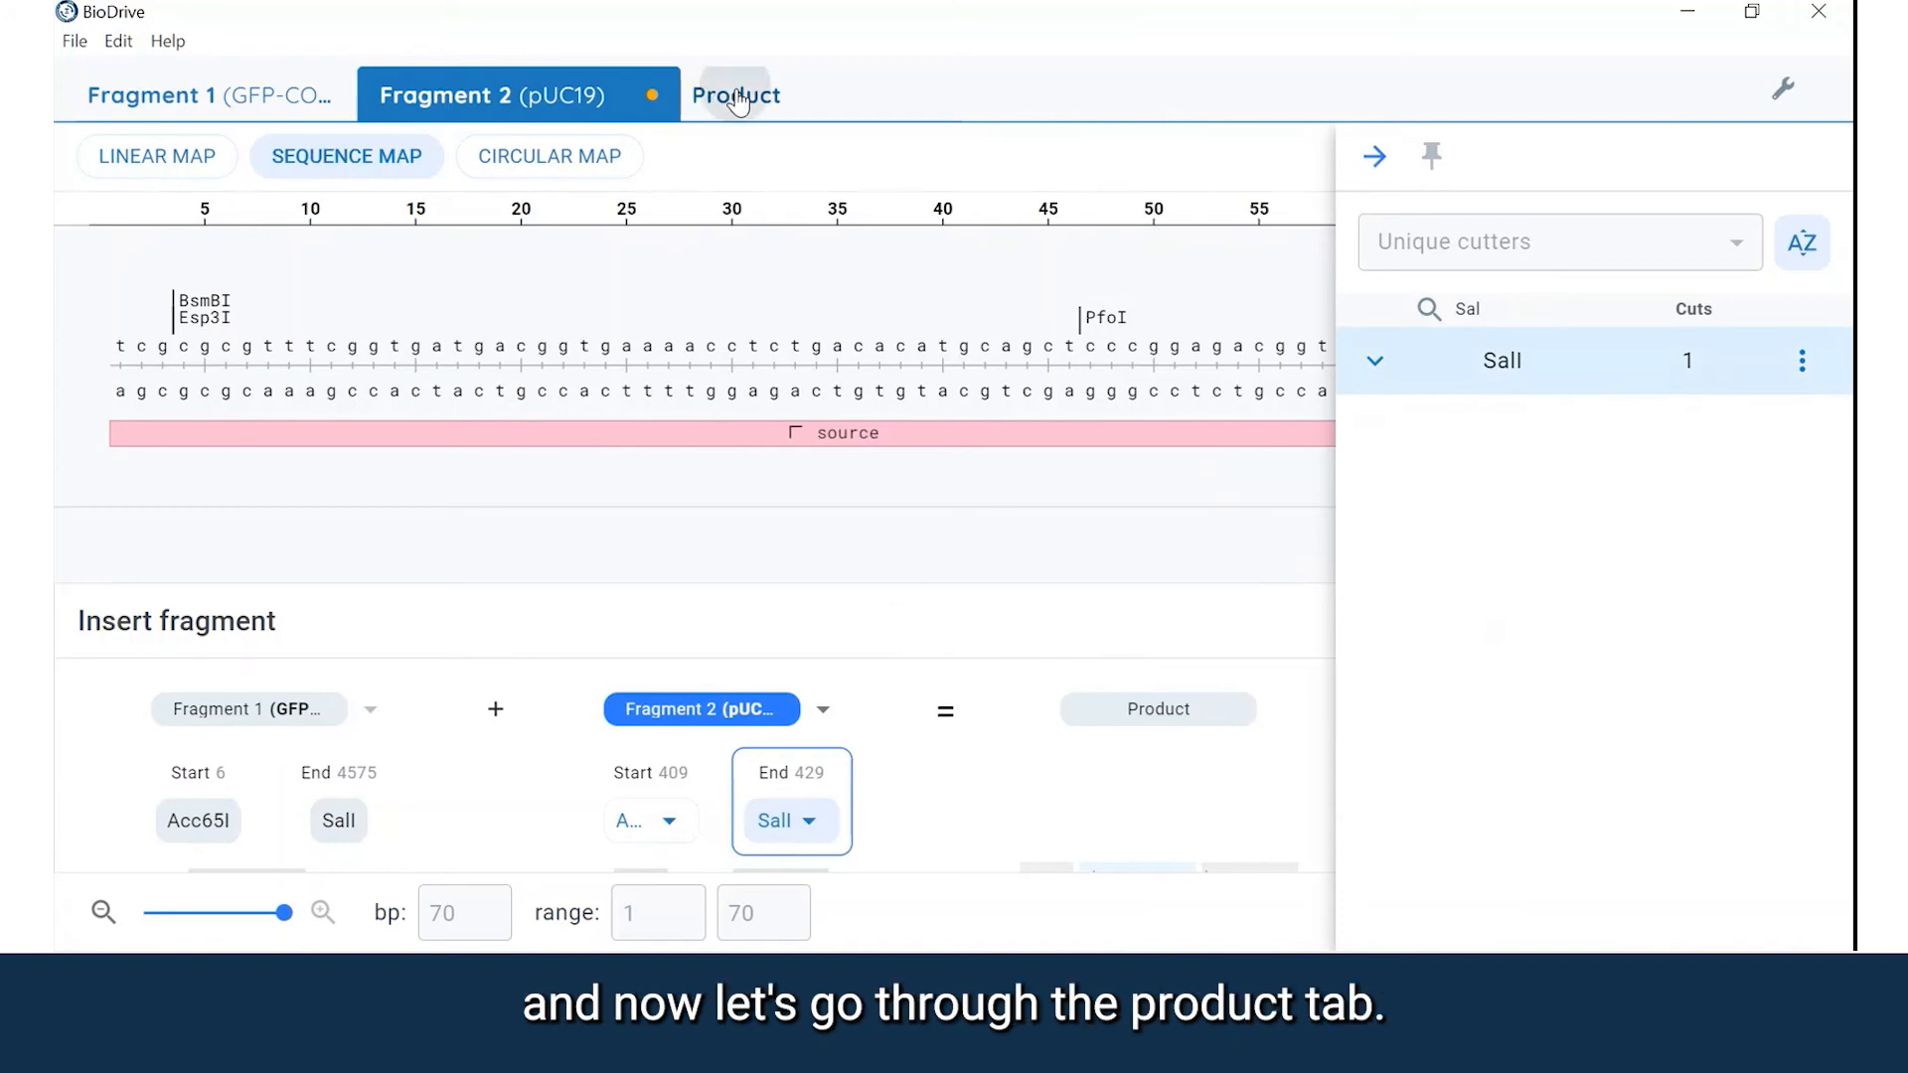
{"action": "left_click", "coordinate": [532, 159]}
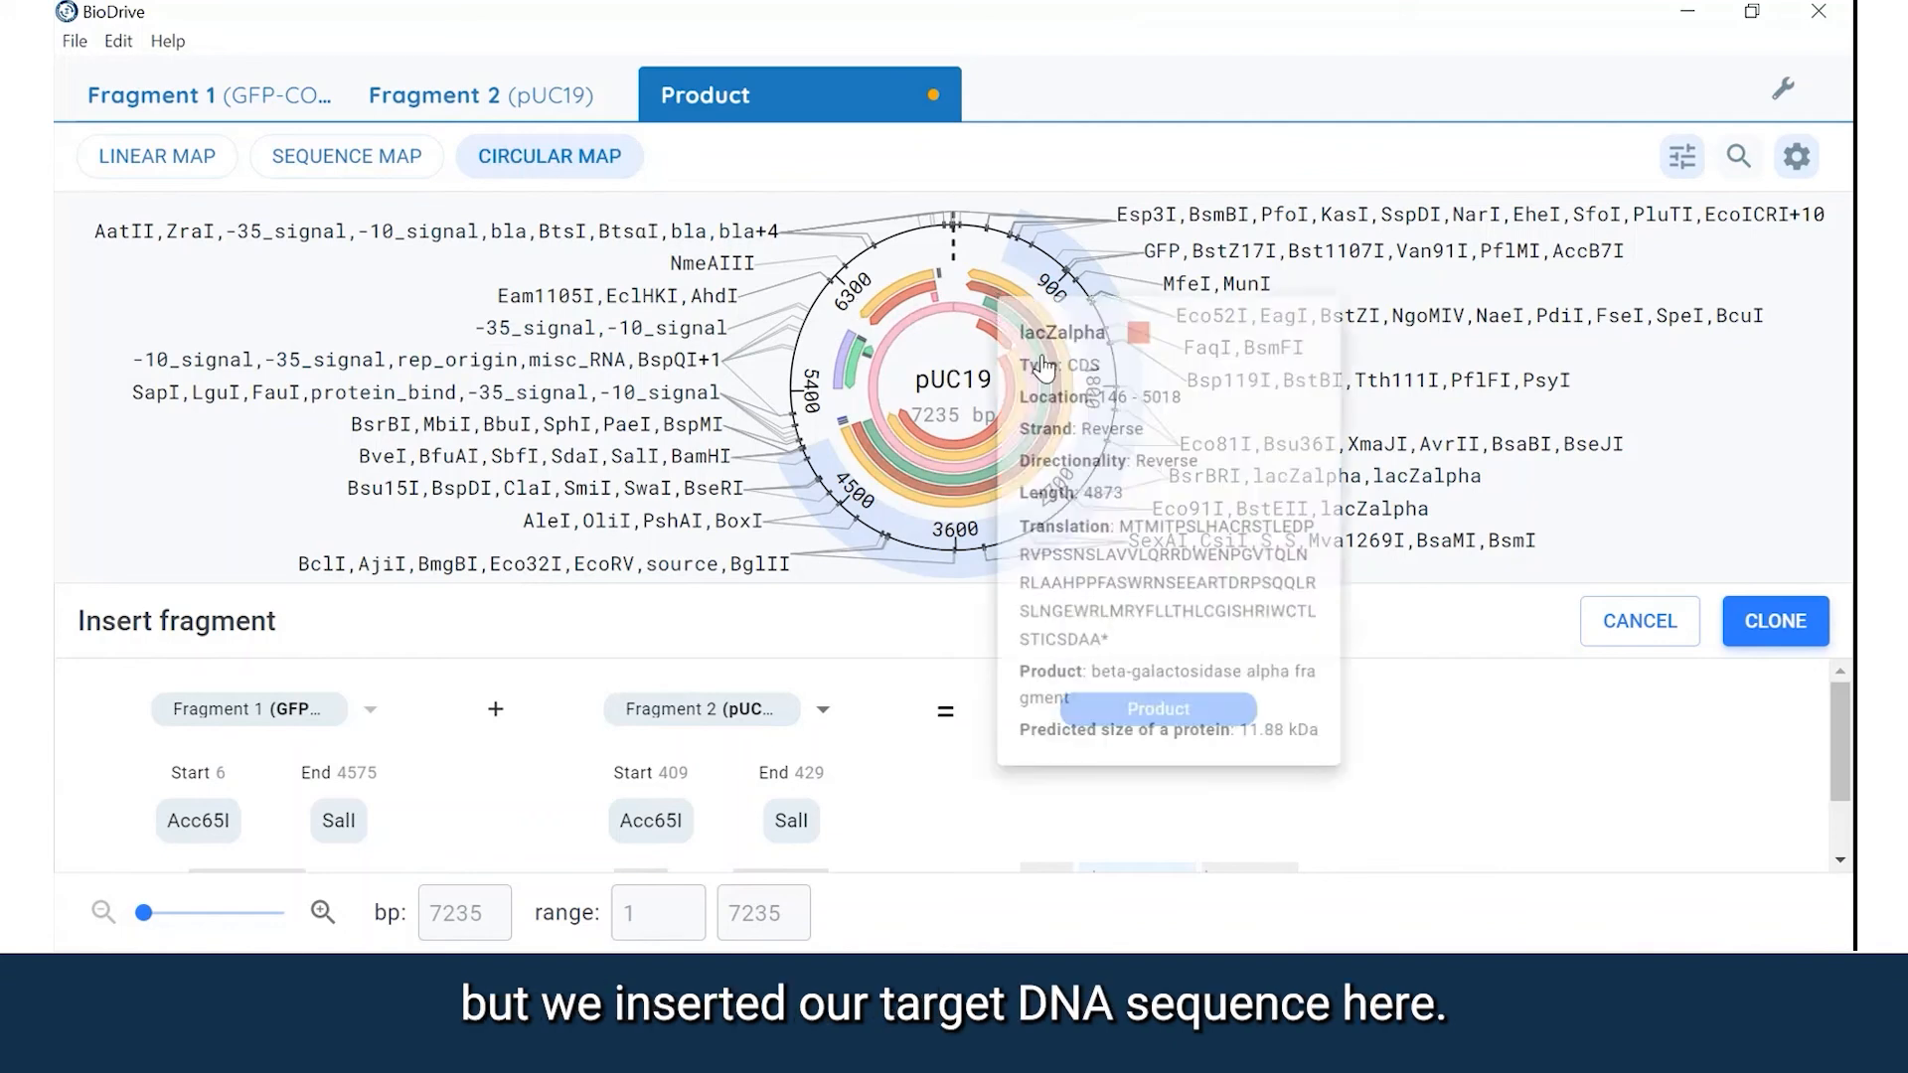
{"action": "mouse_move", "coordinate": [1062, 455]}
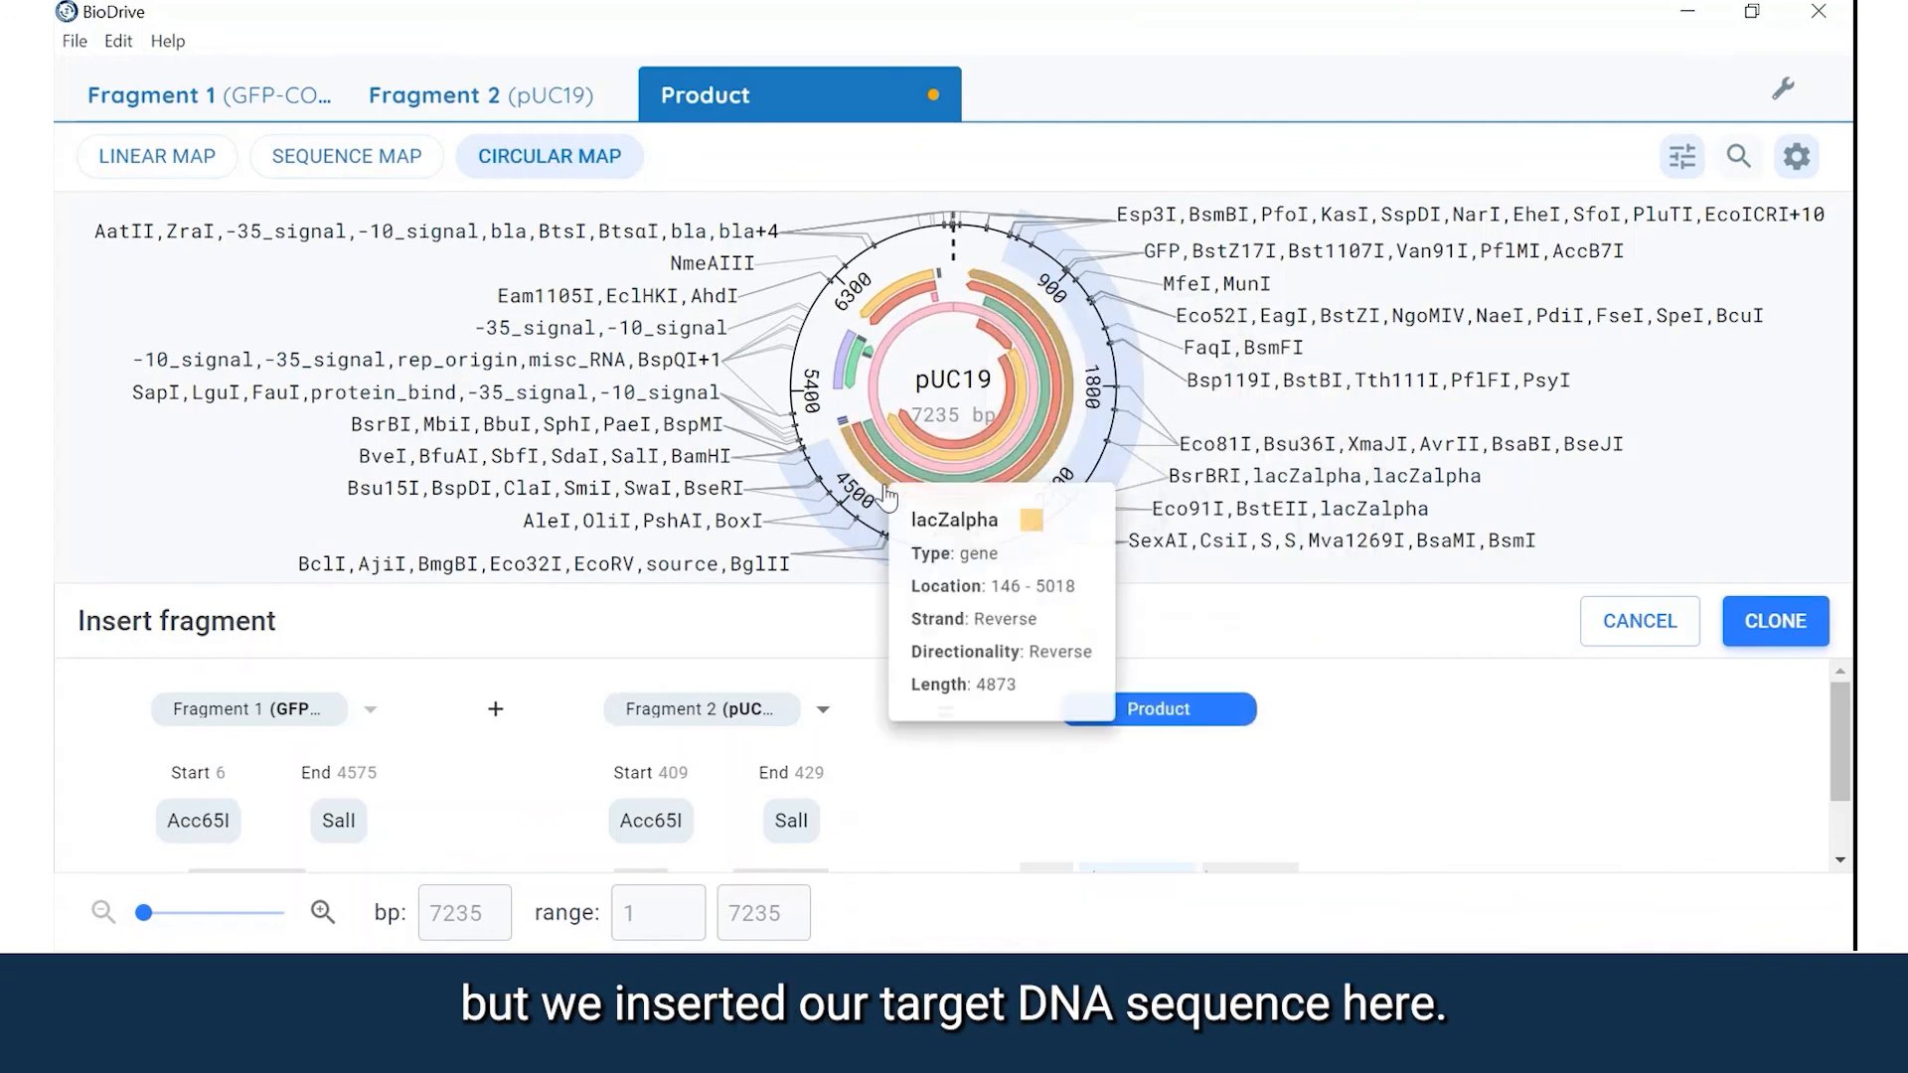
{"action": "scroll", "coordinate": [1490, 735], "scroll_direction": "down", "scroll_amount": 1}
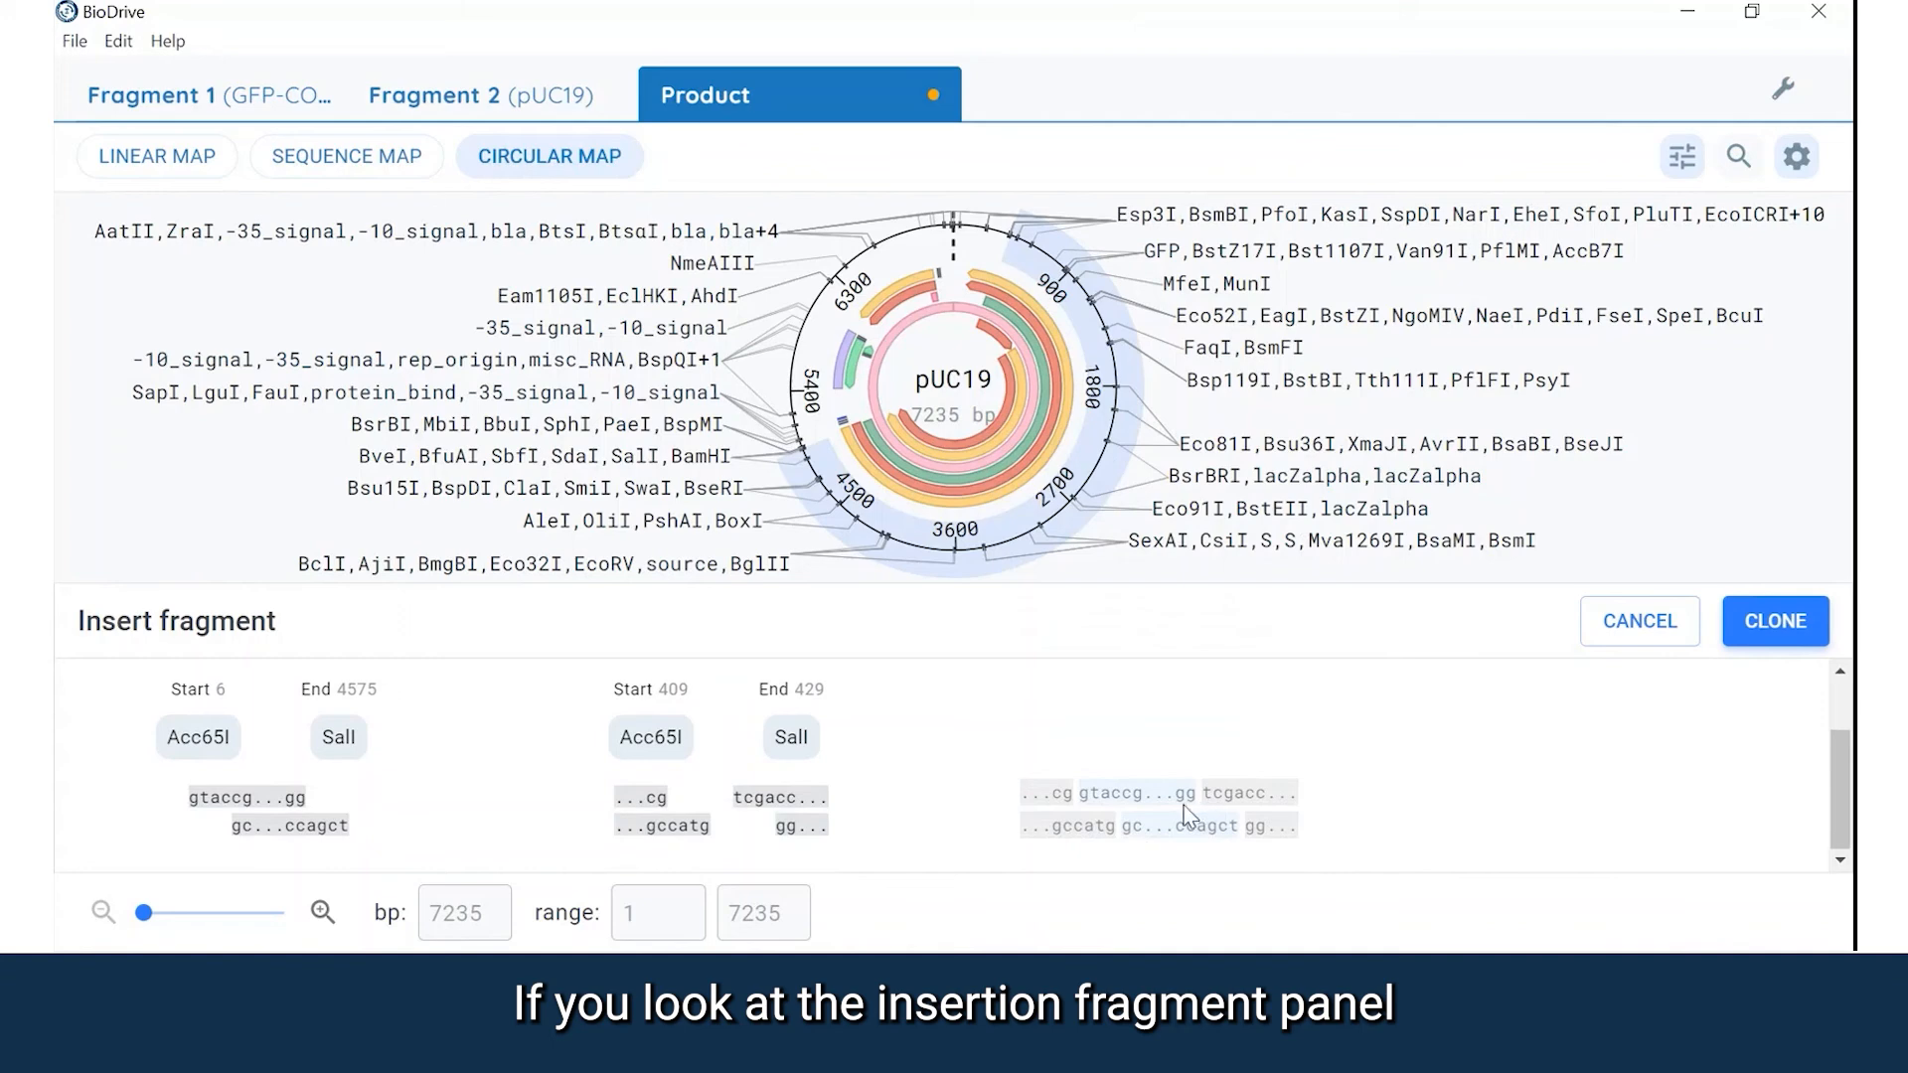
{"action": "scroll", "coordinate": [1202, 824], "scroll_direction": "up", "scroll_amount": 1}
{"action": "scroll", "coordinate": [1207, 825], "scroll_direction": "down", "scroll_amount": 1}
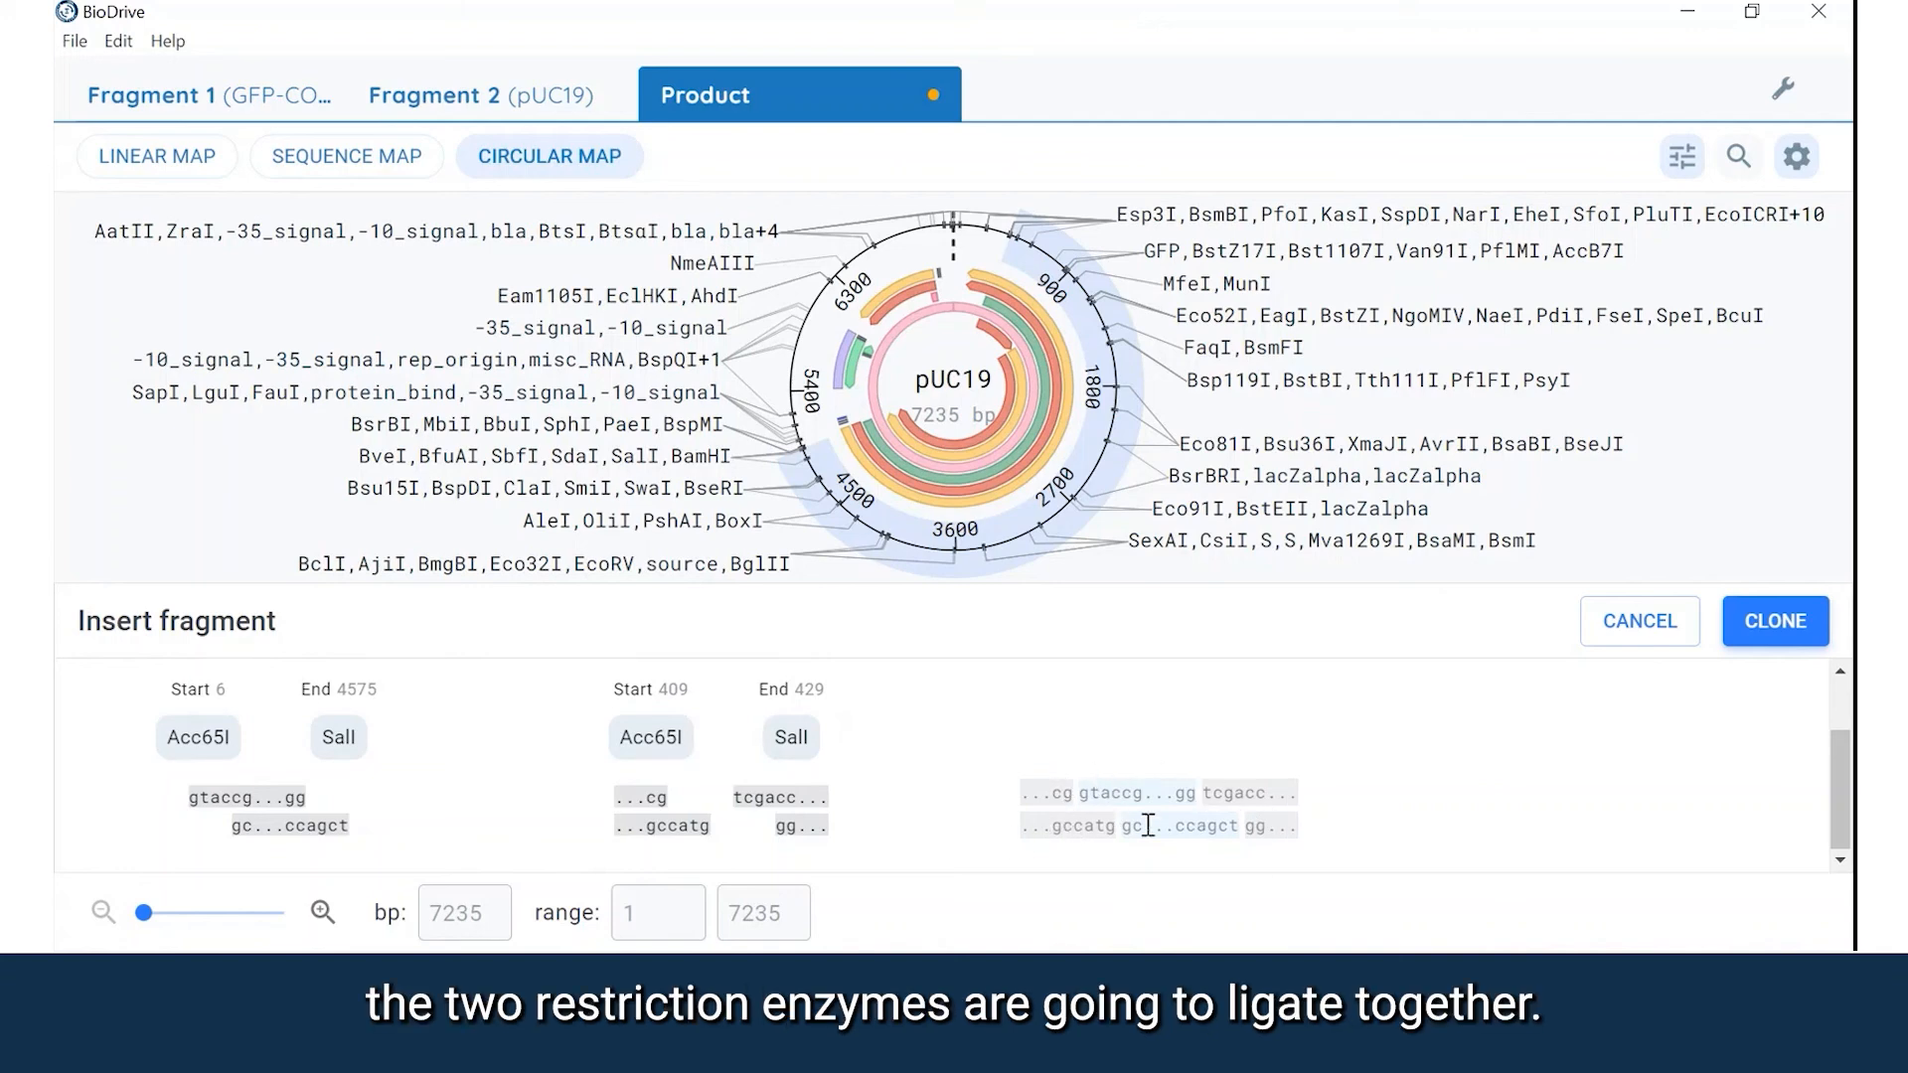
- Clone the fragments into a product named pUC19-GFP-COVIDS and display it as a circular map
{"action": "left_click", "coordinate": [1794, 618]}
{"action": "type", "text": "p"}
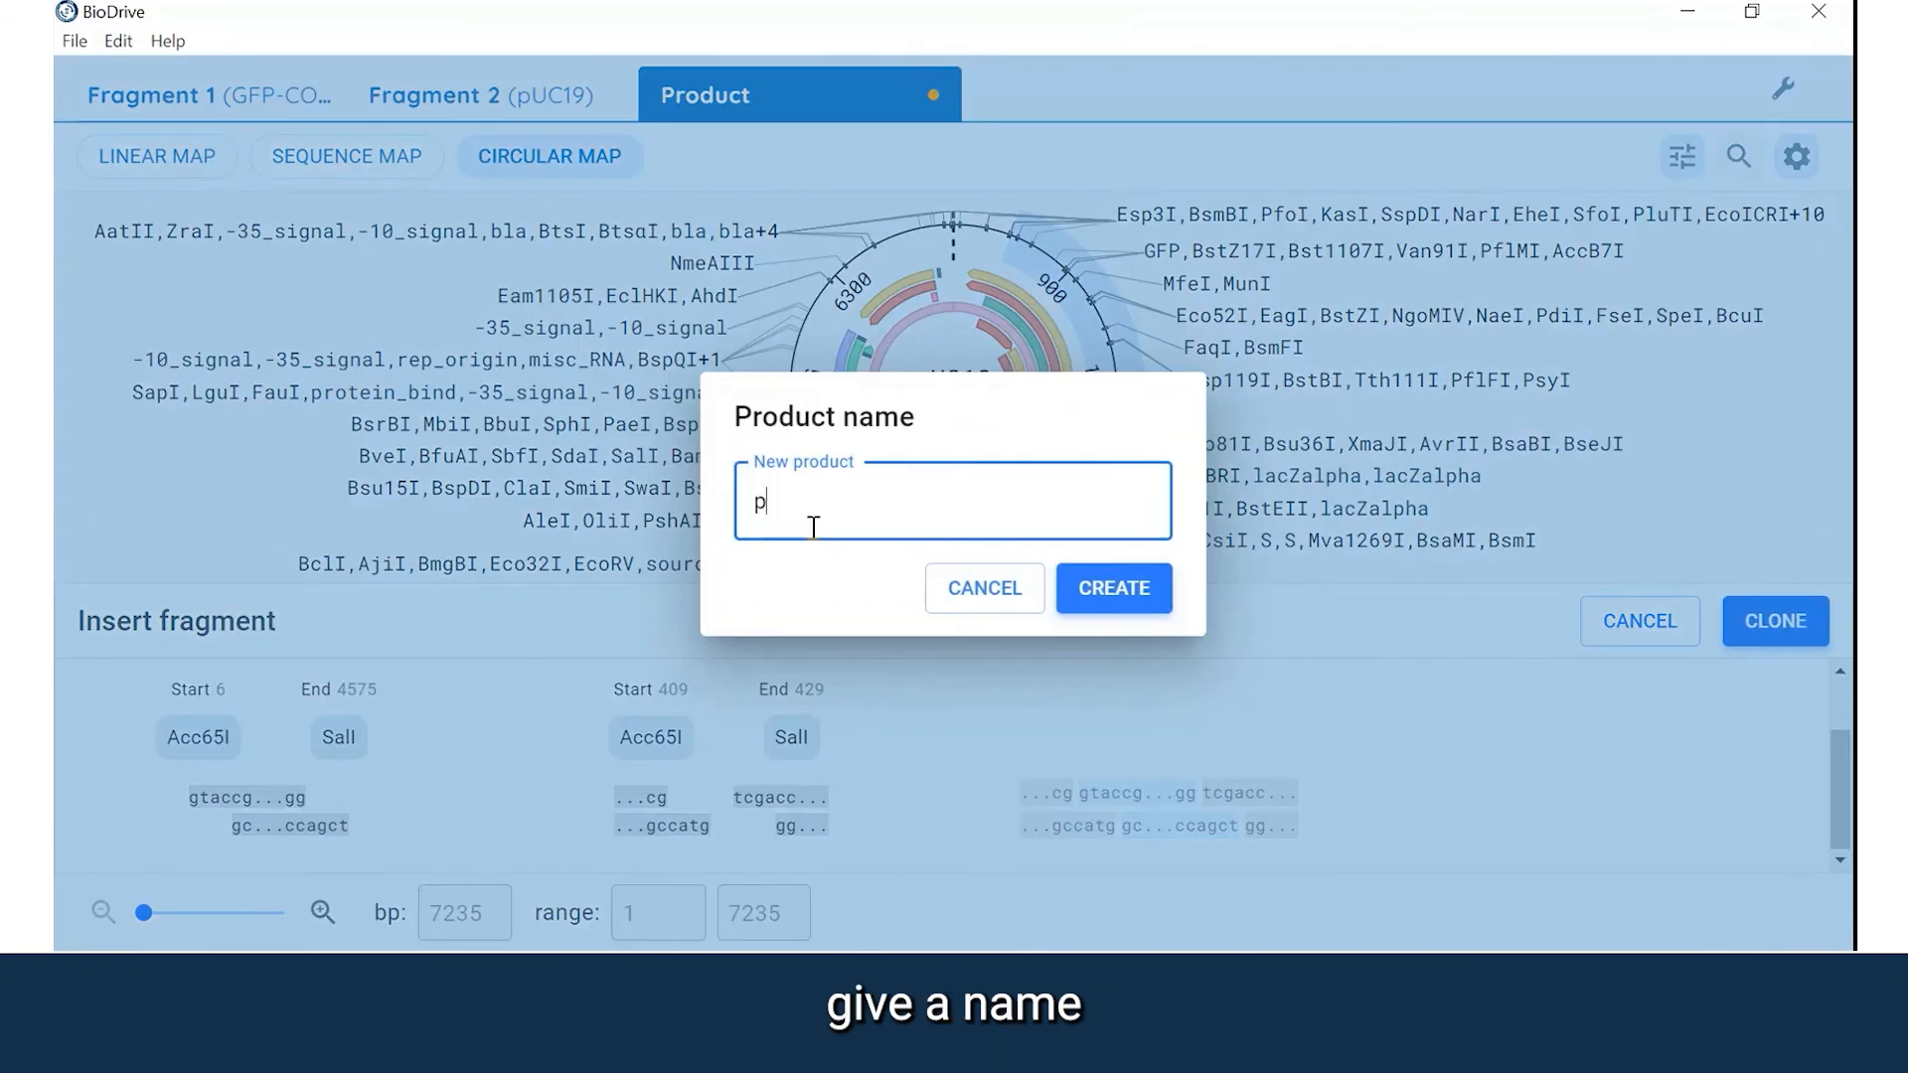
{"action": "type", "text": "UC19-GFP"}
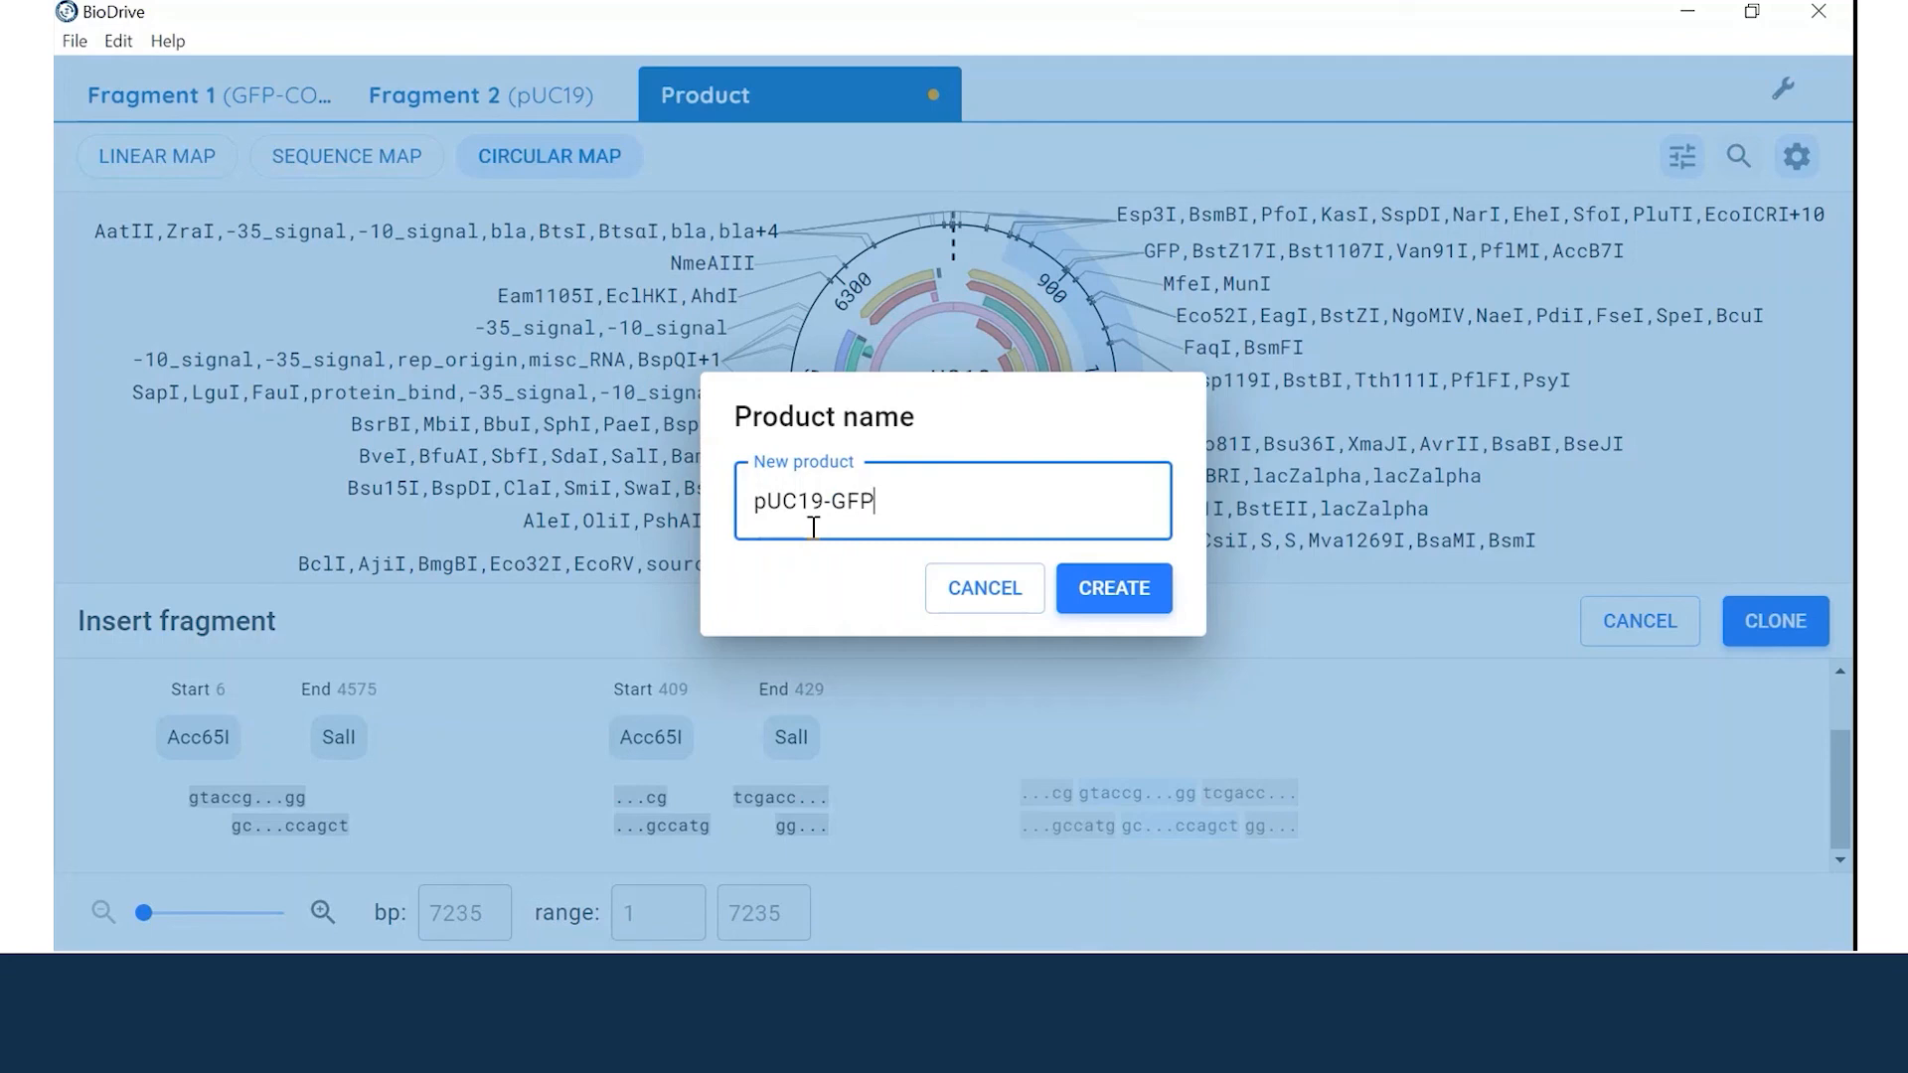
{"action": "type", "text": "-COVIDS"}
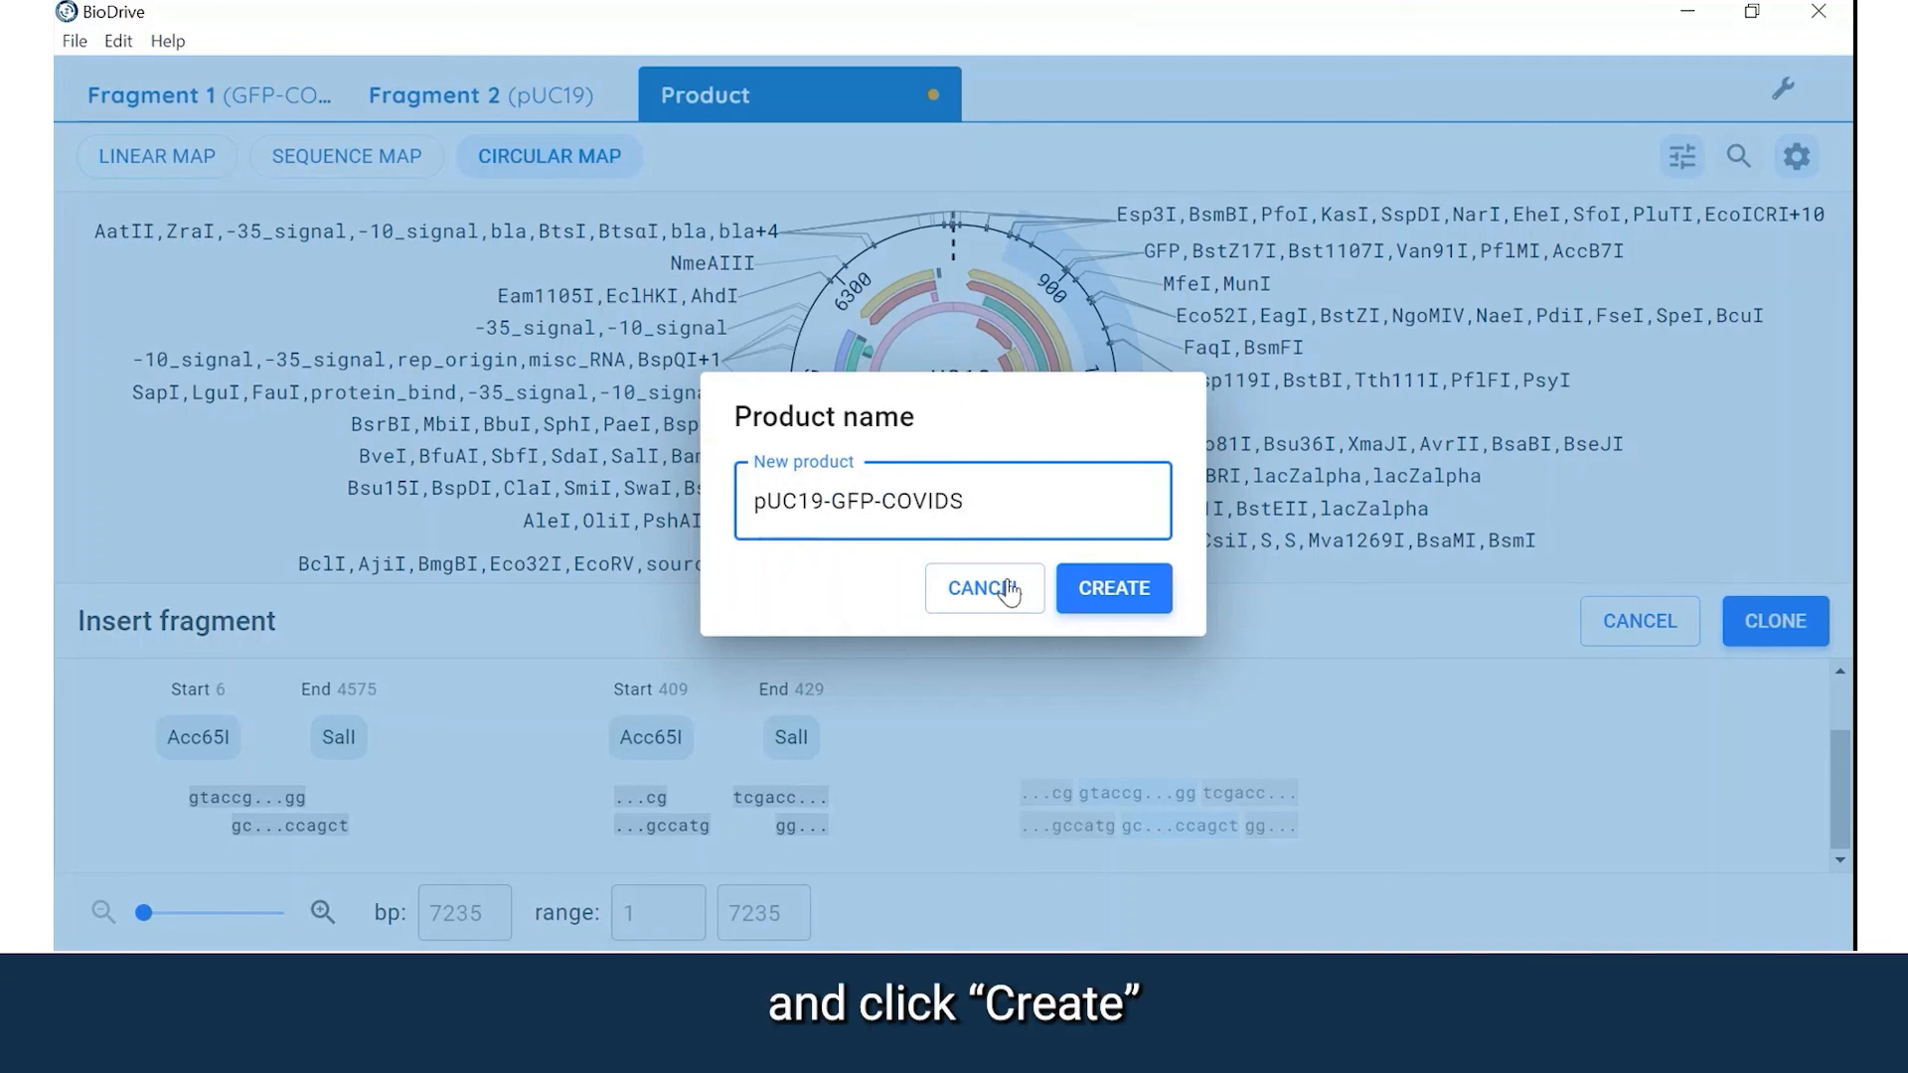
{"action": "left_click", "coordinate": [1126, 596]}
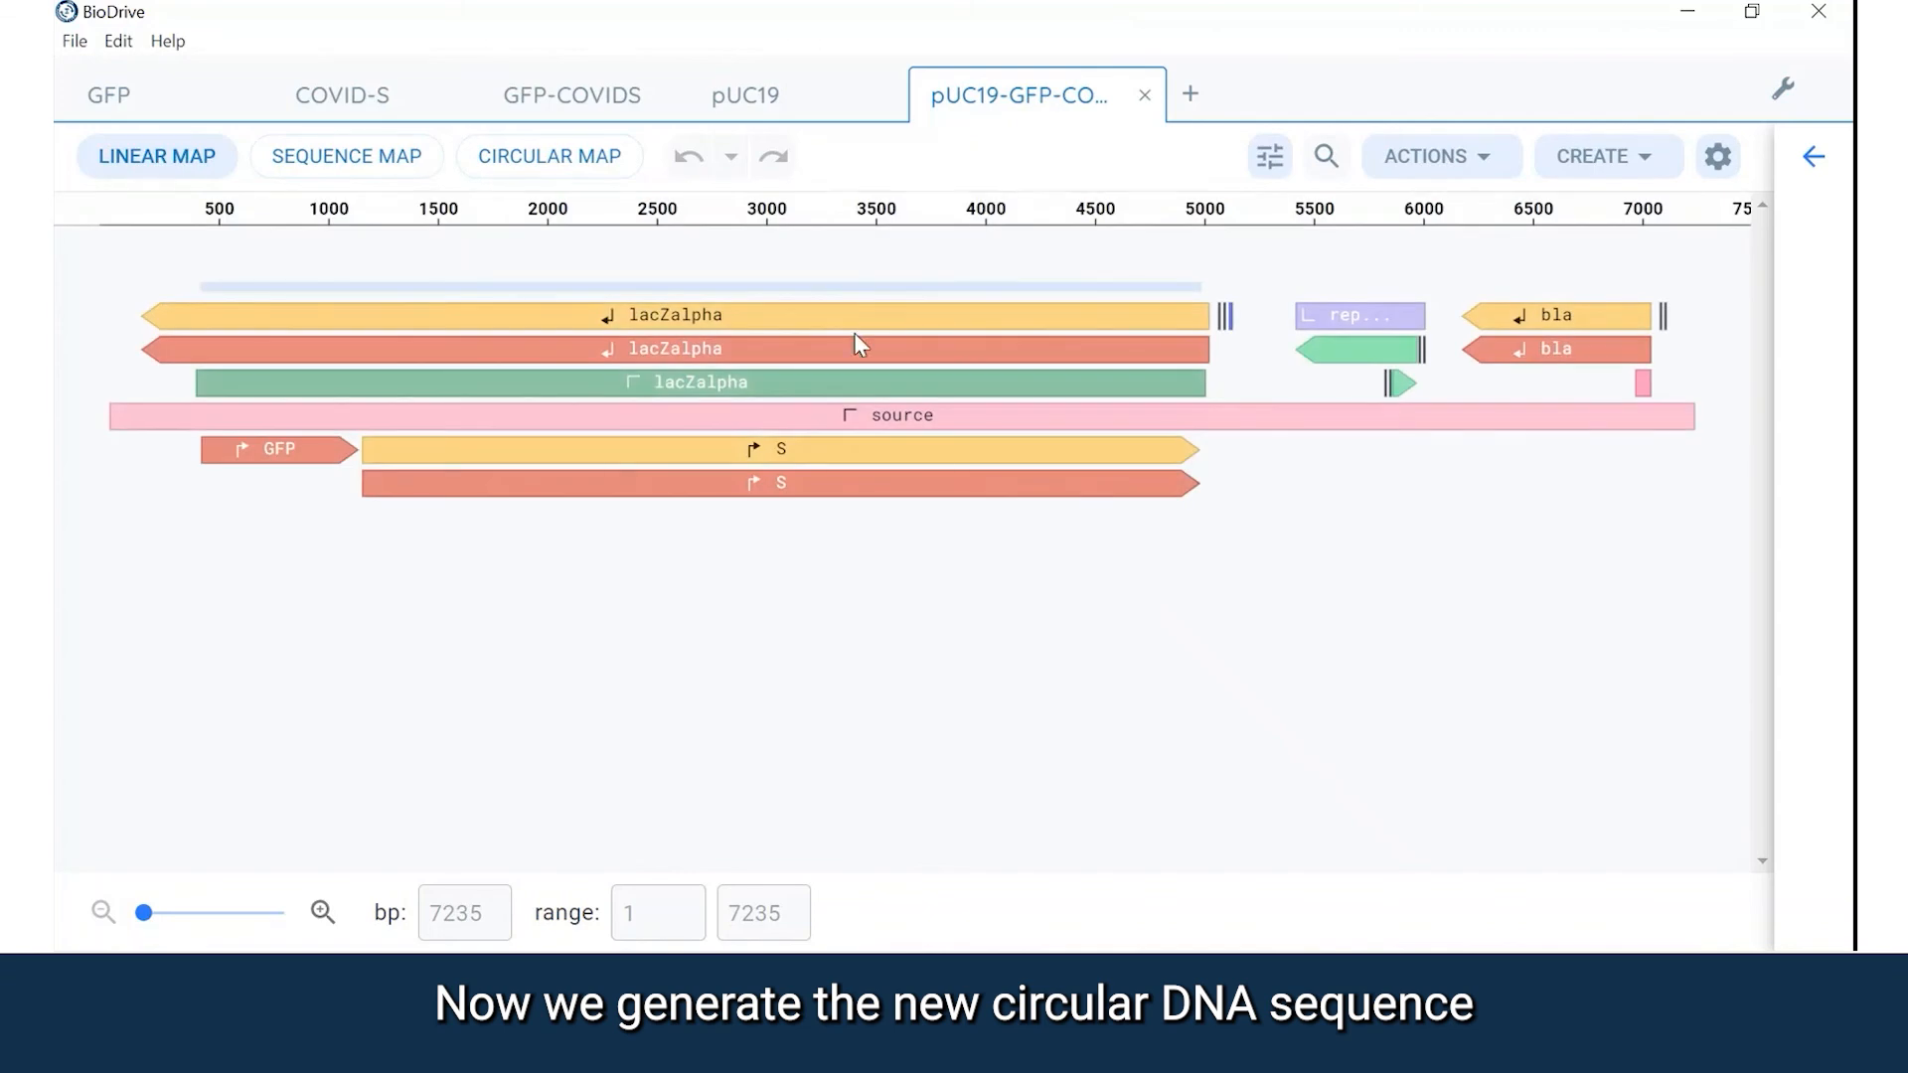
{"action": "left_click", "coordinate": [556, 161]}
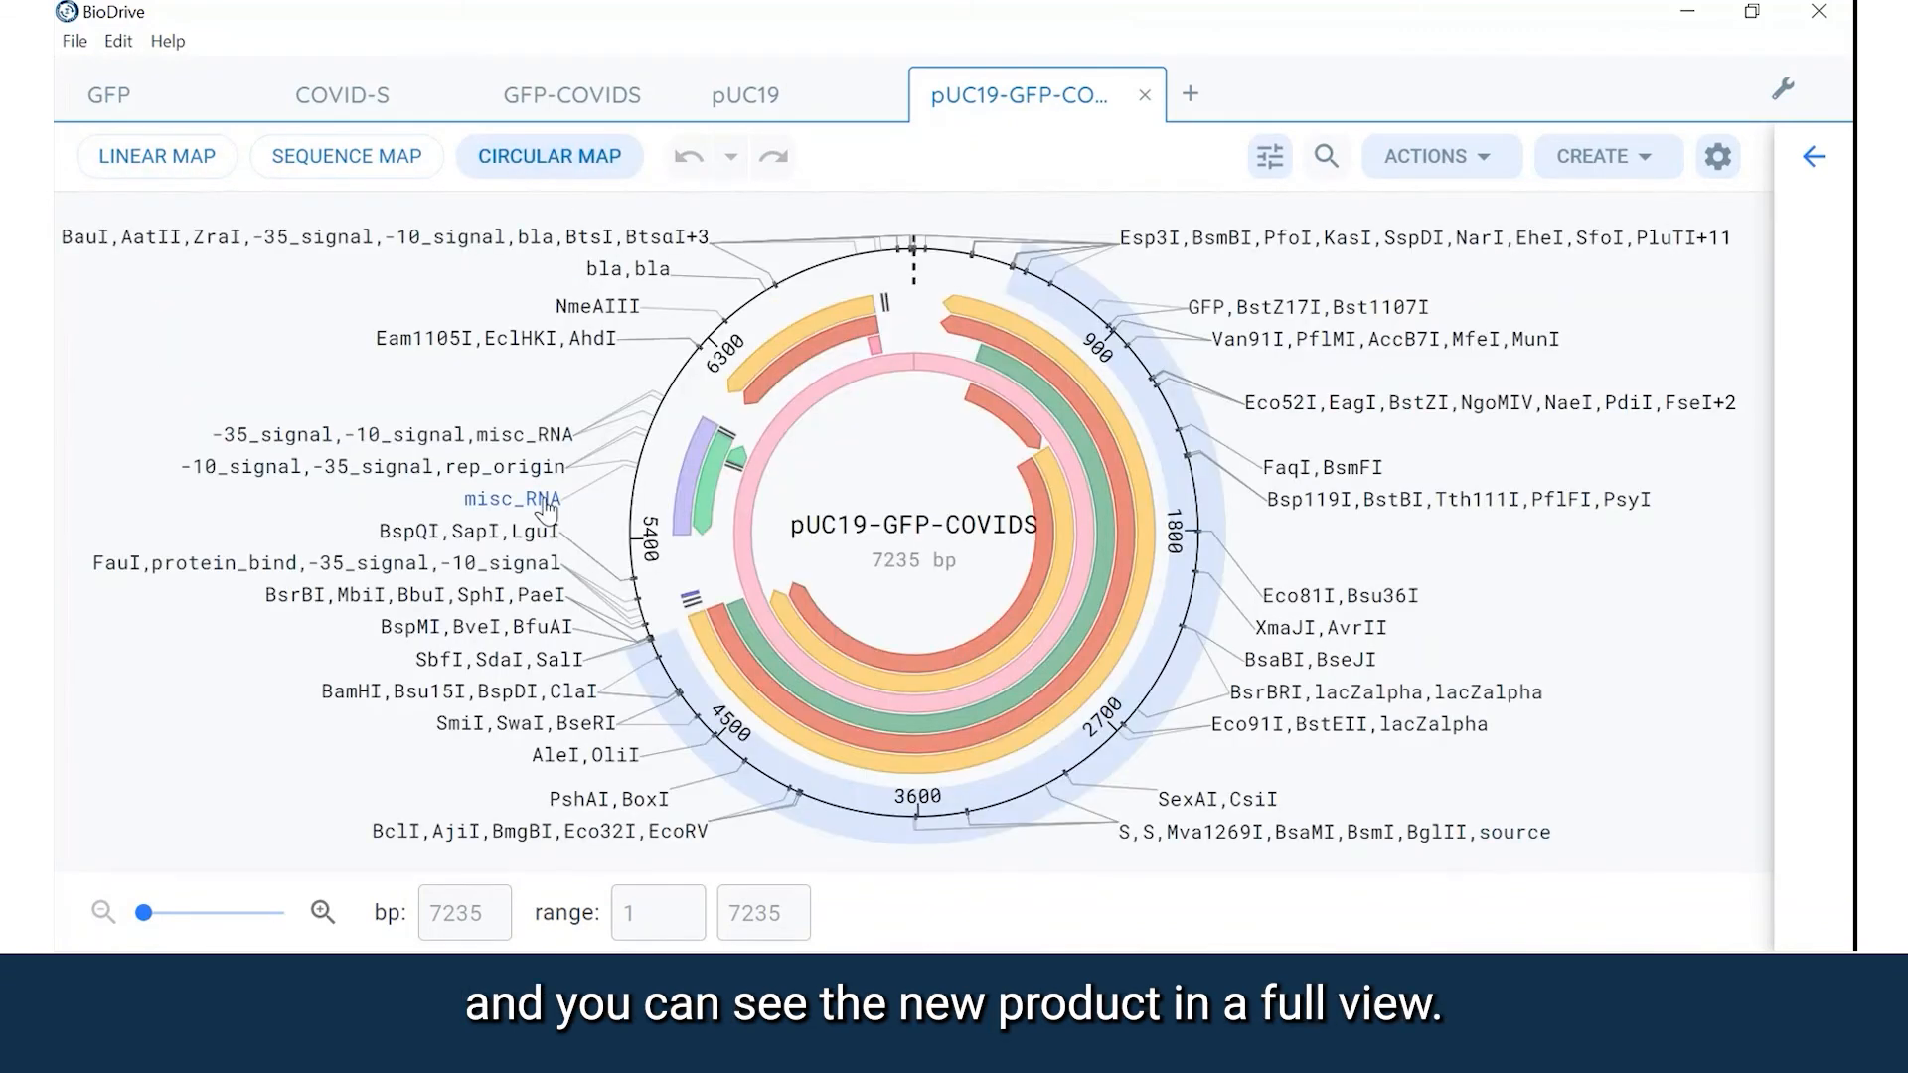